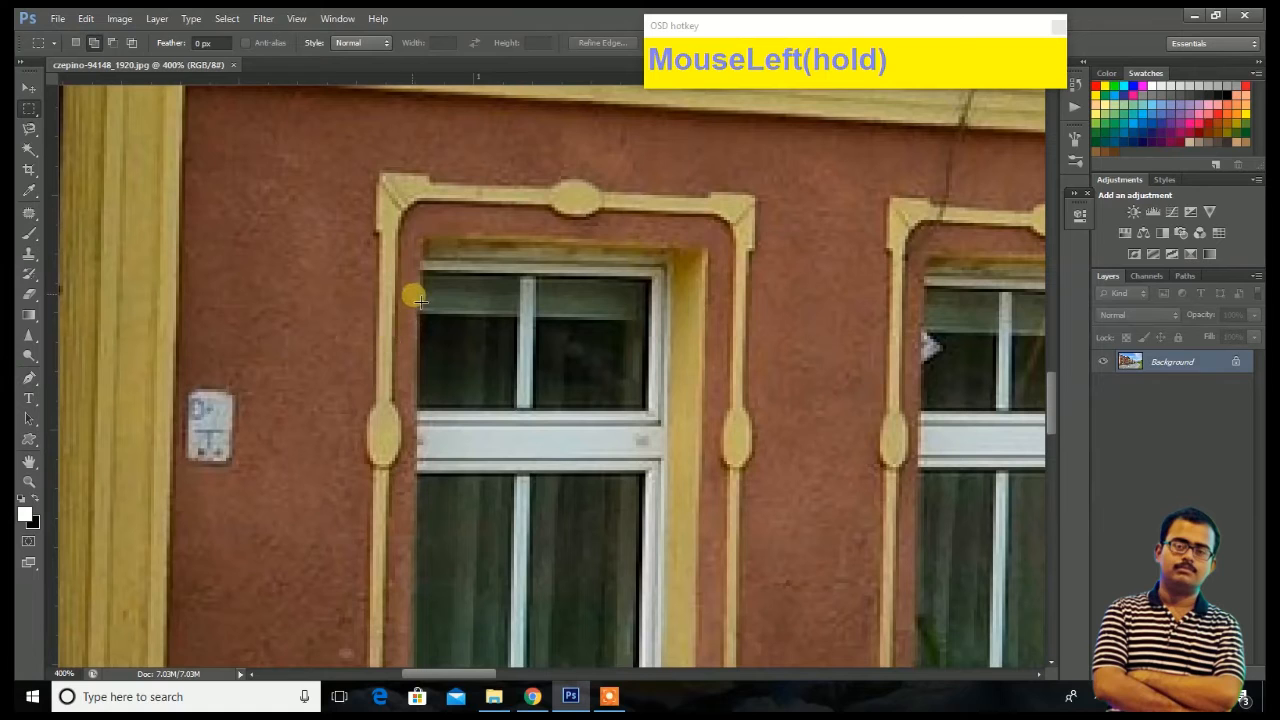
Select the four glass panes of the first ground-floor window from the left with the Rectangular Marquee tool
{"action": "left_click_drag", "start_coordinate": [424, 274], "coordinate": [522, 384]}
{"action": "left_click_drag", "start_coordinate": [538, 279], "coordinate": [651, 409]}
{"action": "scroll", "coordinate": [609, 386], "scroll_direction": "down", "scroll_amount": 3}
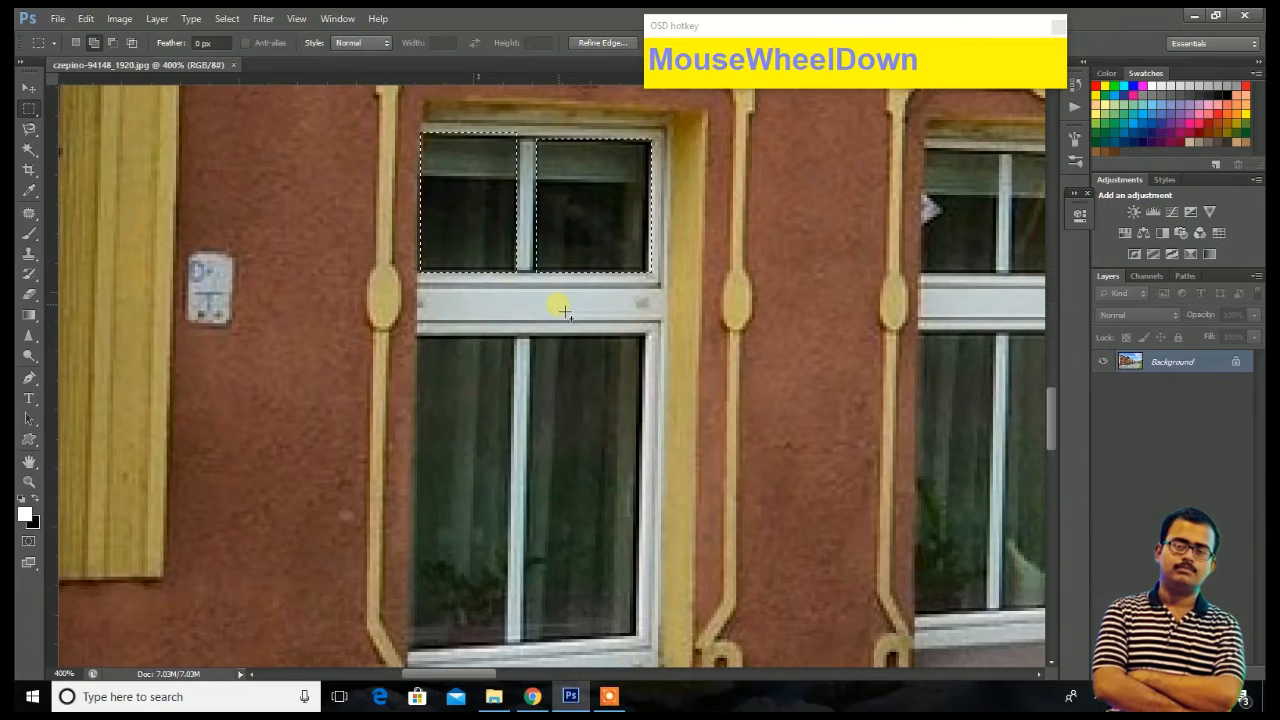
{"action": "scroll", "coordinate": [530, 313], "scroll_direction": "down", "scroll_amount": 1}
{"action": "left_click_drag", "start_coordinate": [418, 298], "coordinate": [505, 609]}
{"action": "left_click_drag", "start_coordinate": [531, 300], "coordinate": [636, 598]}
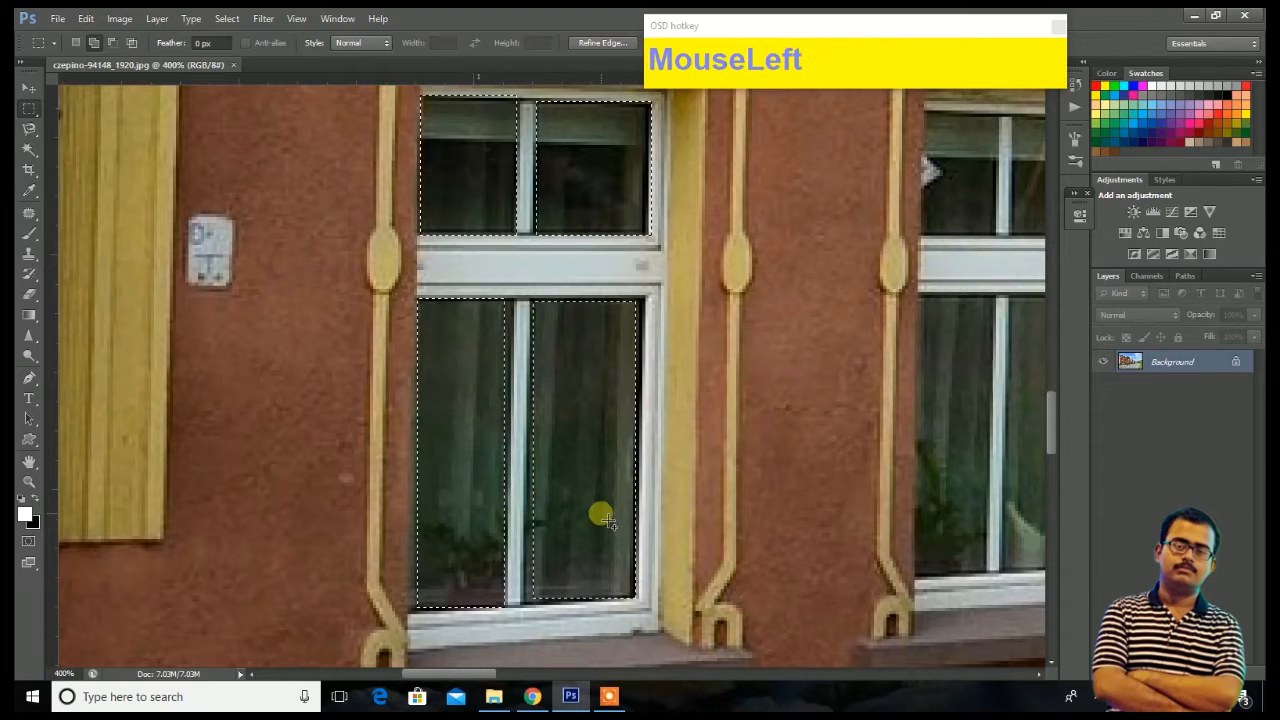
Add the four glass panes of the second ground-floor window to the selection
{"action": "left_click_drag", "start_coordinate": [751, 423], "coordinate": [397, 420]}
{"action": "left_click_drag", "start_coordinate": [560, 295], "coordinate": [632, 572]}
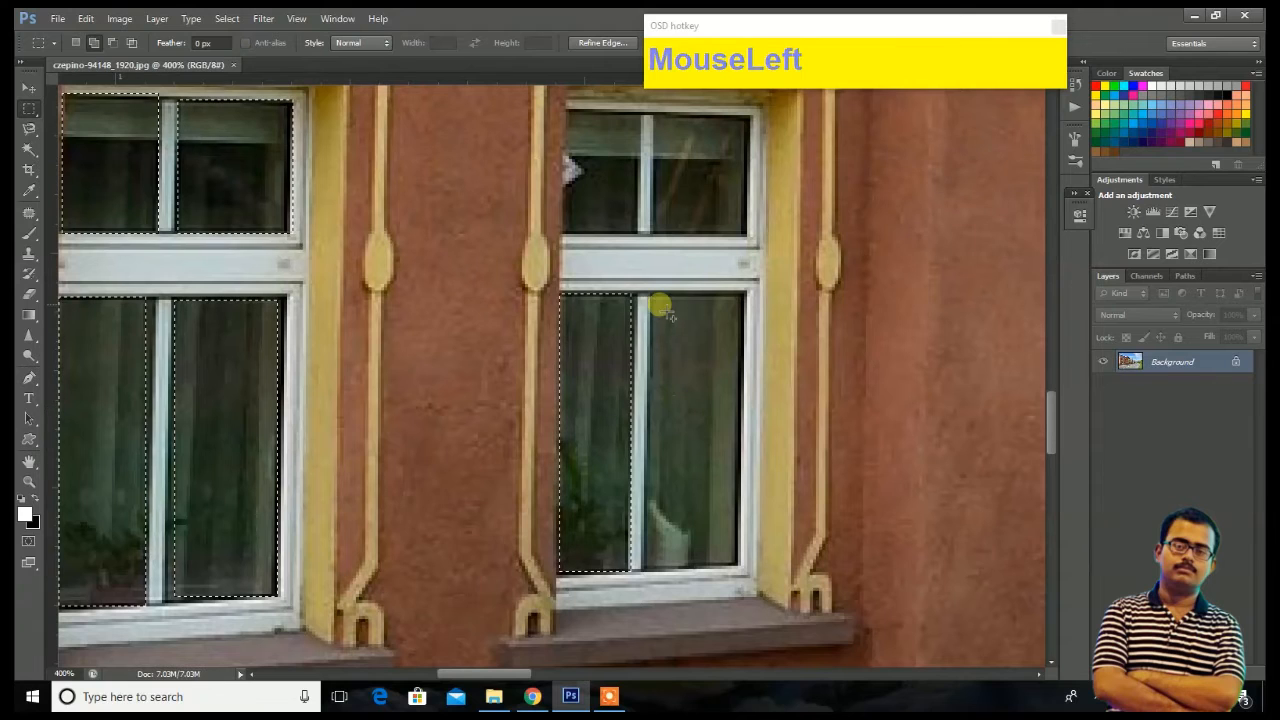
{"action": "left_click_drag", "start_coordinate": [650, 296], "coordinate": [742, 572]}
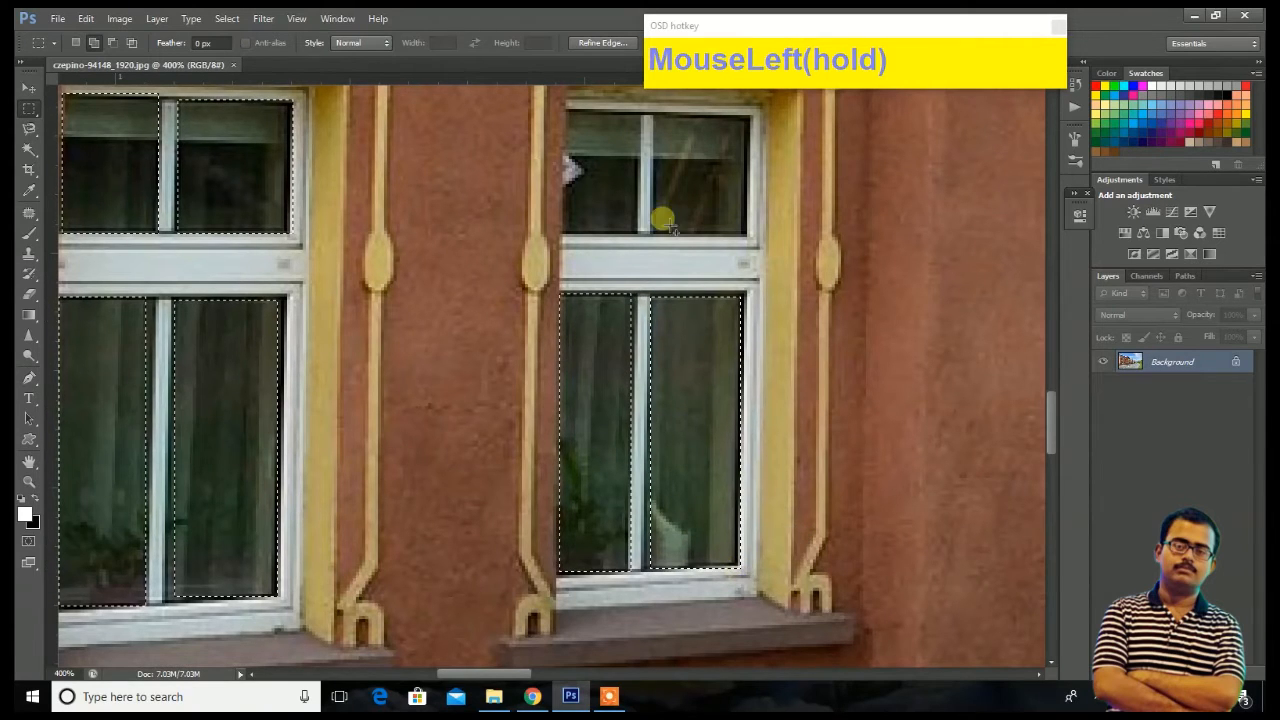
{"action": "left_click_drag", "start_coordinate": [664, 126], "coordinate": [748, 236]}
{"action": "left_click_drag", "start_coordinate": [565, 114], "coordinate": [643, 242]}
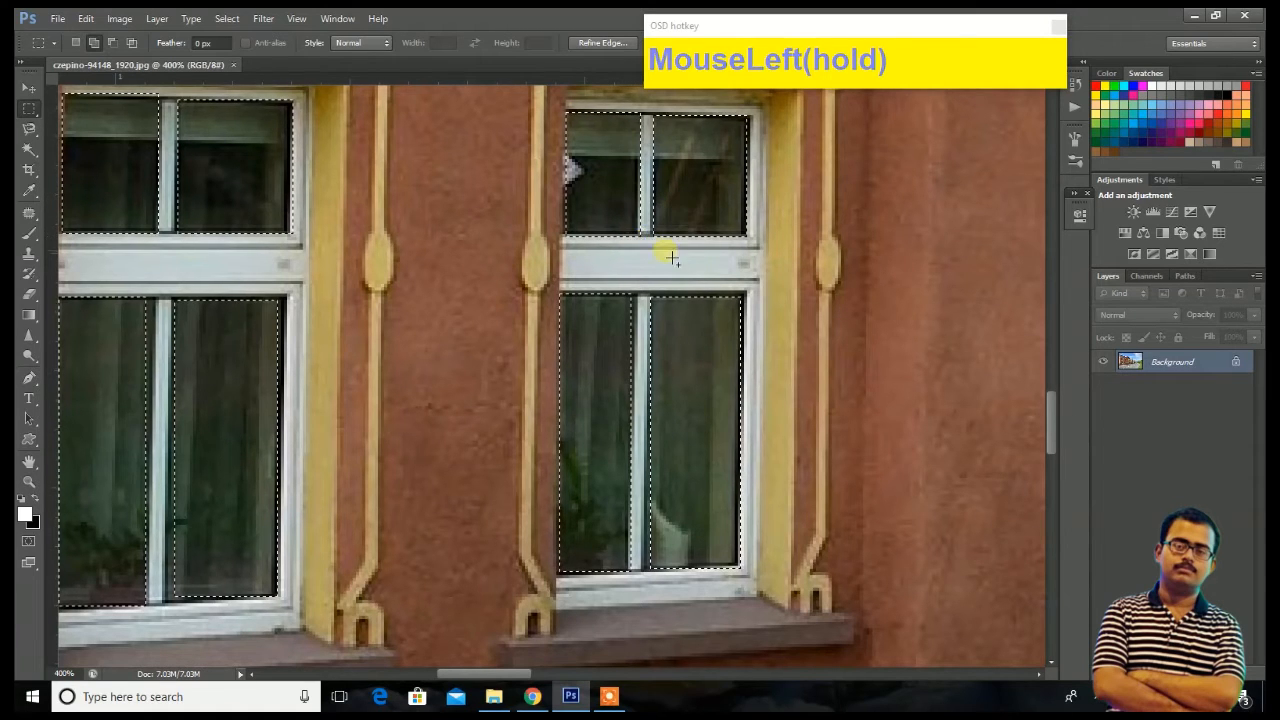
Add the upper and lower glass panes of the third ground-floor window to the selection
{"action": "key", "text": "space"}
{"action": "left_click_drag", "start_coordinate": [878, 350], "coordinate": [135, 414]}
{"action": "left_click_drag", "start_coordinate": [437, 184], "coordinate": [460, 320]}
{"action": "left_click_drag", "start_coordinate": [491, 188], "coordinate": [565, 329]}
{"action": "left_click", "coordinate": [431, 370]}
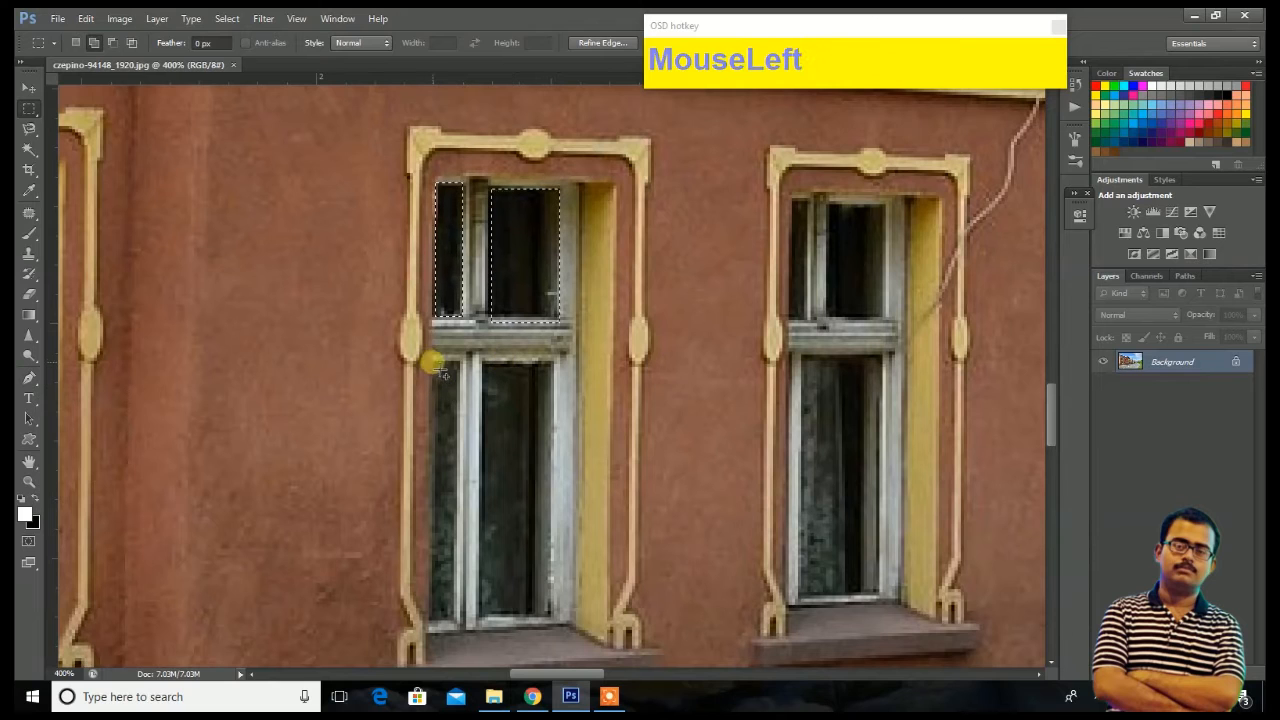
{"action": "left_click_drag", "start_coordinate": [442, 374], "coordinate": [460, 628]}
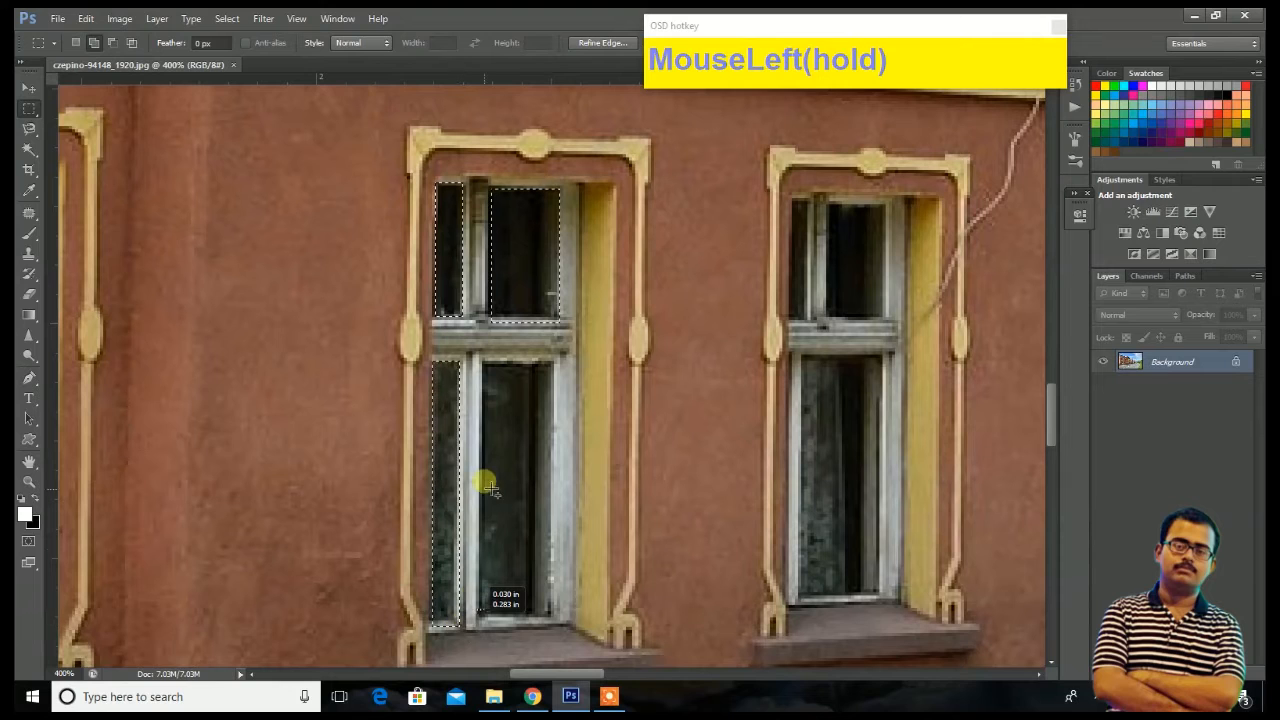
{"action": "left_click_drag", "start_coordinate": [484, 363], "coordinate": [543, 603]}
Add the glass panes of the fourth and fifth ground-floor windows to the selection
{"action": "key", "text": "space"}
{"action": "left_click_drag", "start_coordinate": [657, 529], "coordinate": [355, 563]}
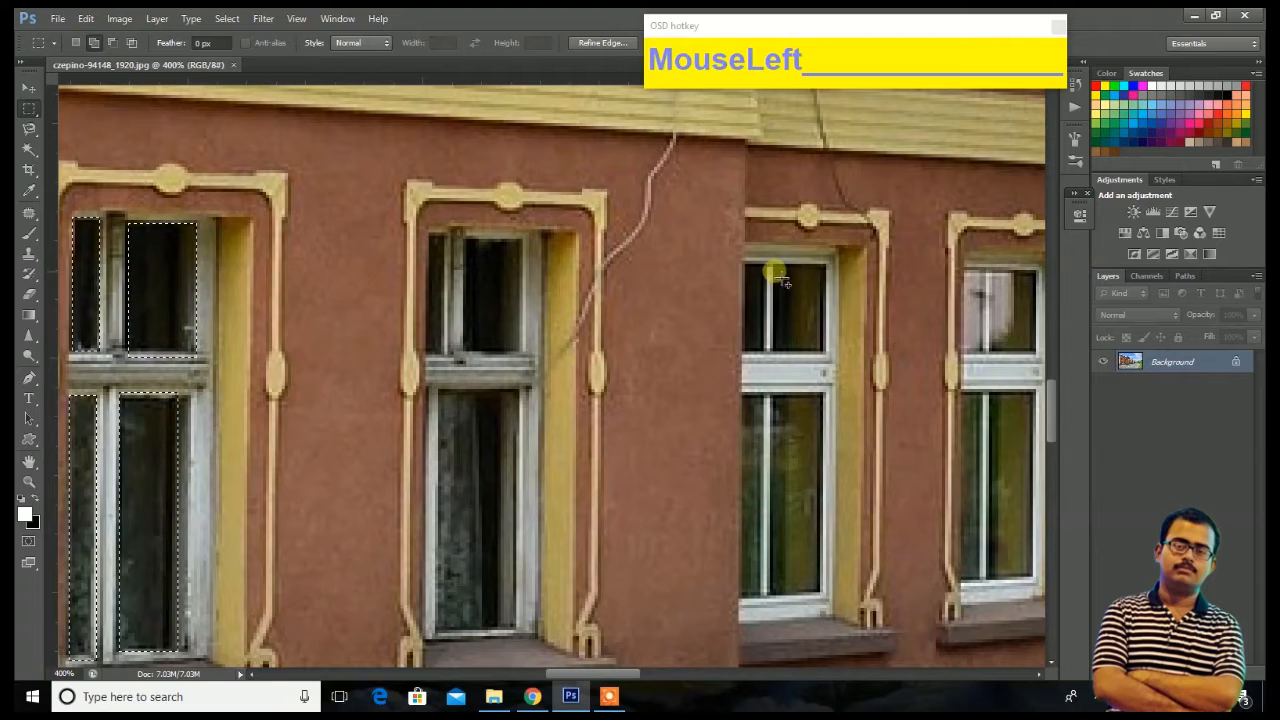
{"action": "left_click_drag", "start_coordinate": [772, 267], "coordinate": [825, 353]}
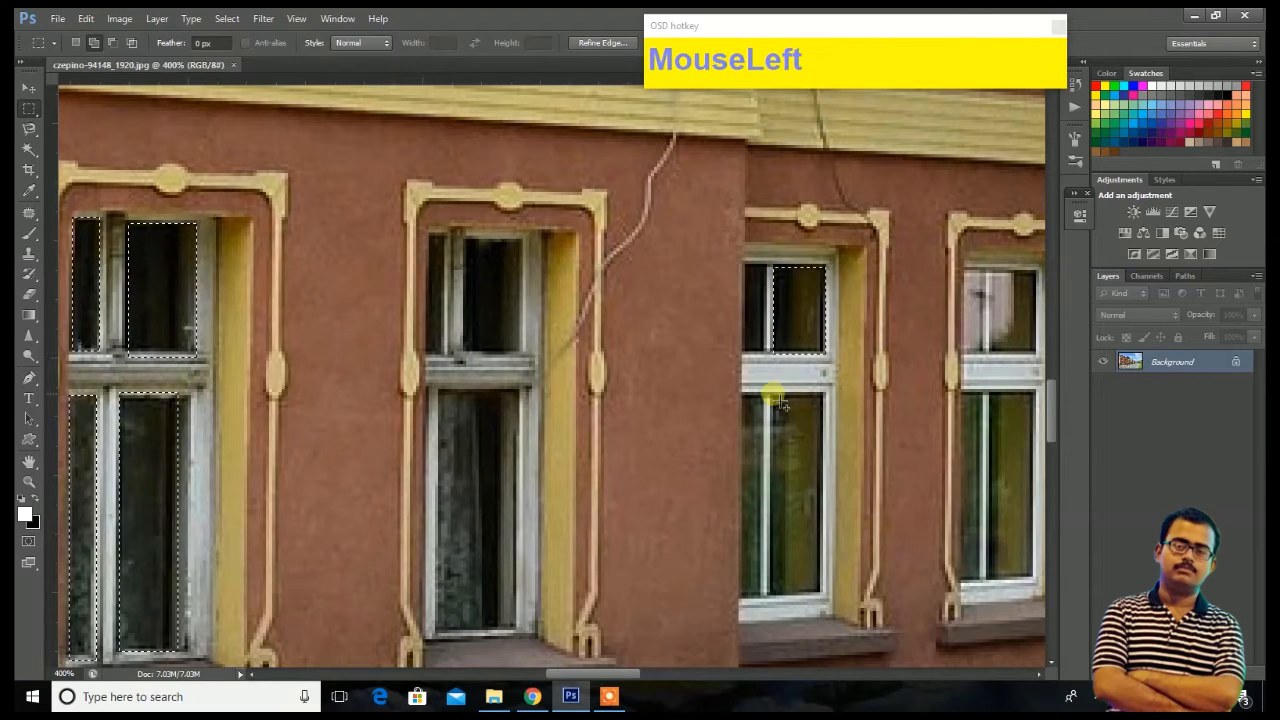
{"action": "left_click_drag", "start_coordinate": [771, 396], "coordinate": [822, 593]}
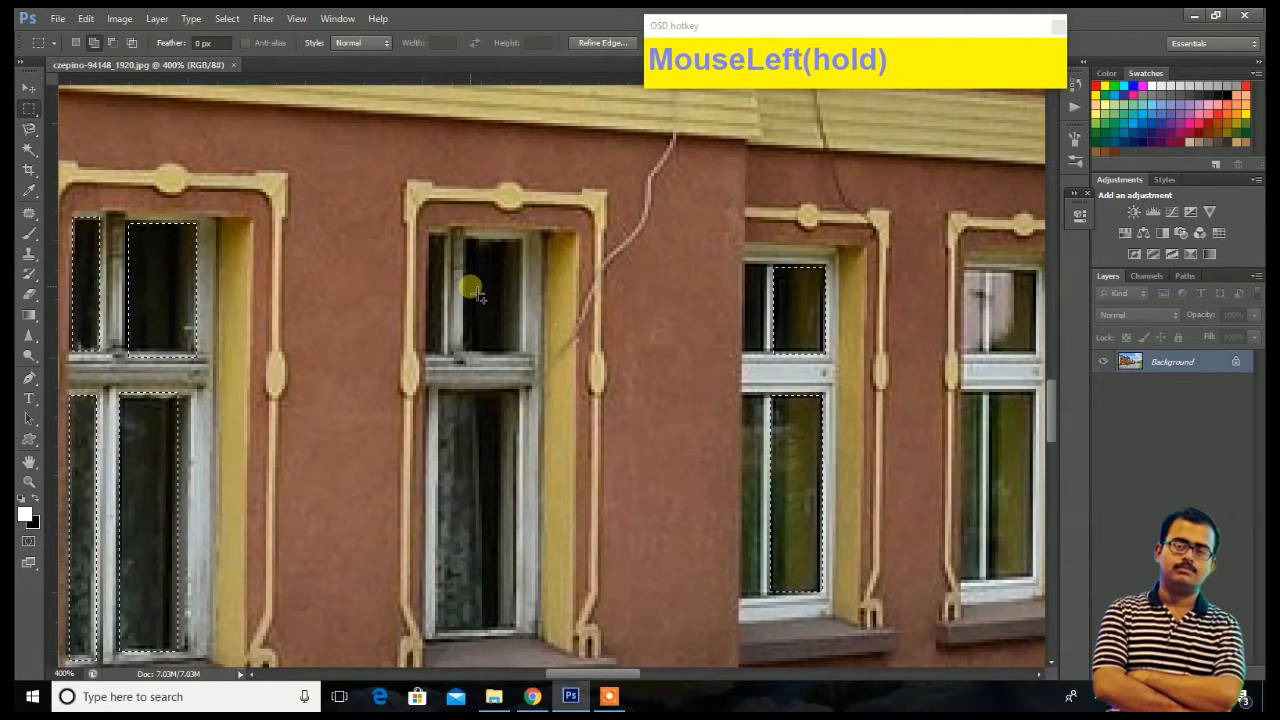
{"action": "left_click_drag", "start_coordinate": [466, 238], "coordinate": [506, 359]}
{"action": "left_click_drag", "start_coordinate": [436, 260], "coordinate": [520, 637]}
{"action": "left_click_drag", "start_coordinate": [744, 266], "coordinate": [764, 598]}
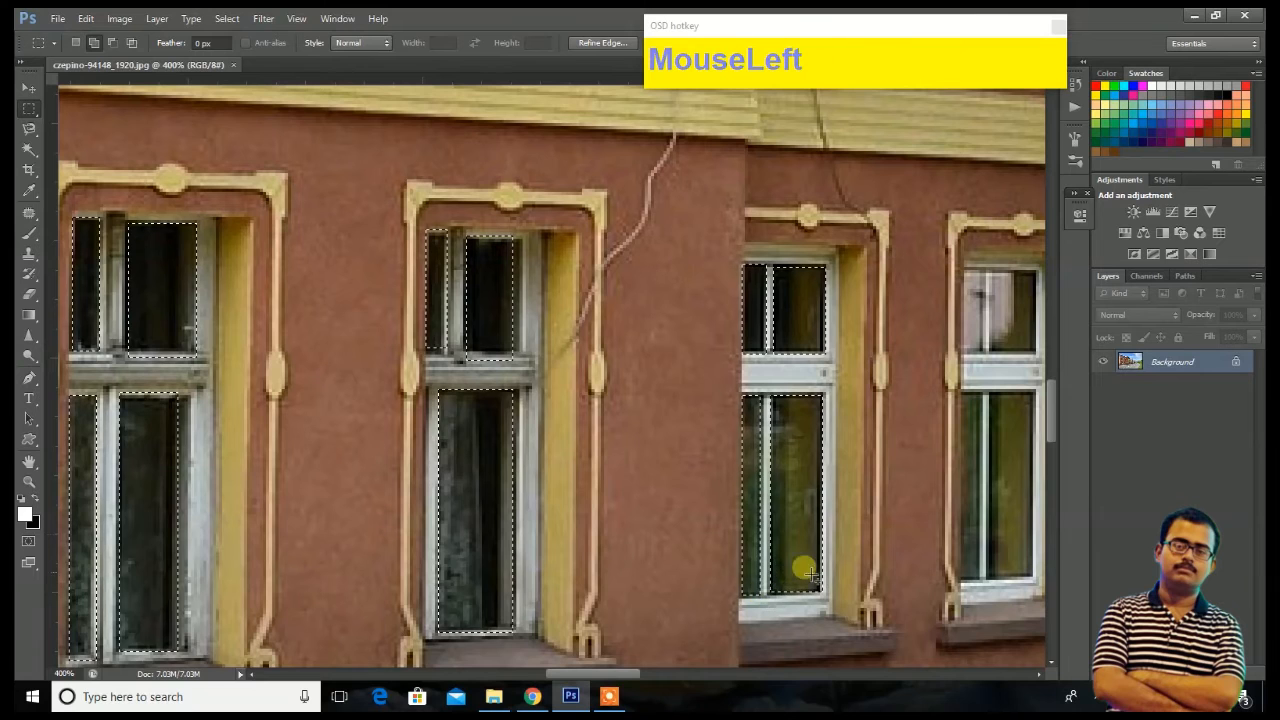
Add the upper and lower glass panes of the last ground-floor window to the selection
{"action": "key", "text": "space"}
{"action": "left_click_drag", "start_coordinate": [926, 473], "coordinate": [600, 480]}
{"action": "left_click_drag", "start_coordinate": [640, 272], "coordinate": [705, 363]}
{"action": "left_click_drag", "start_coordinate": [658, 405], "coordinate": [703, 588]}
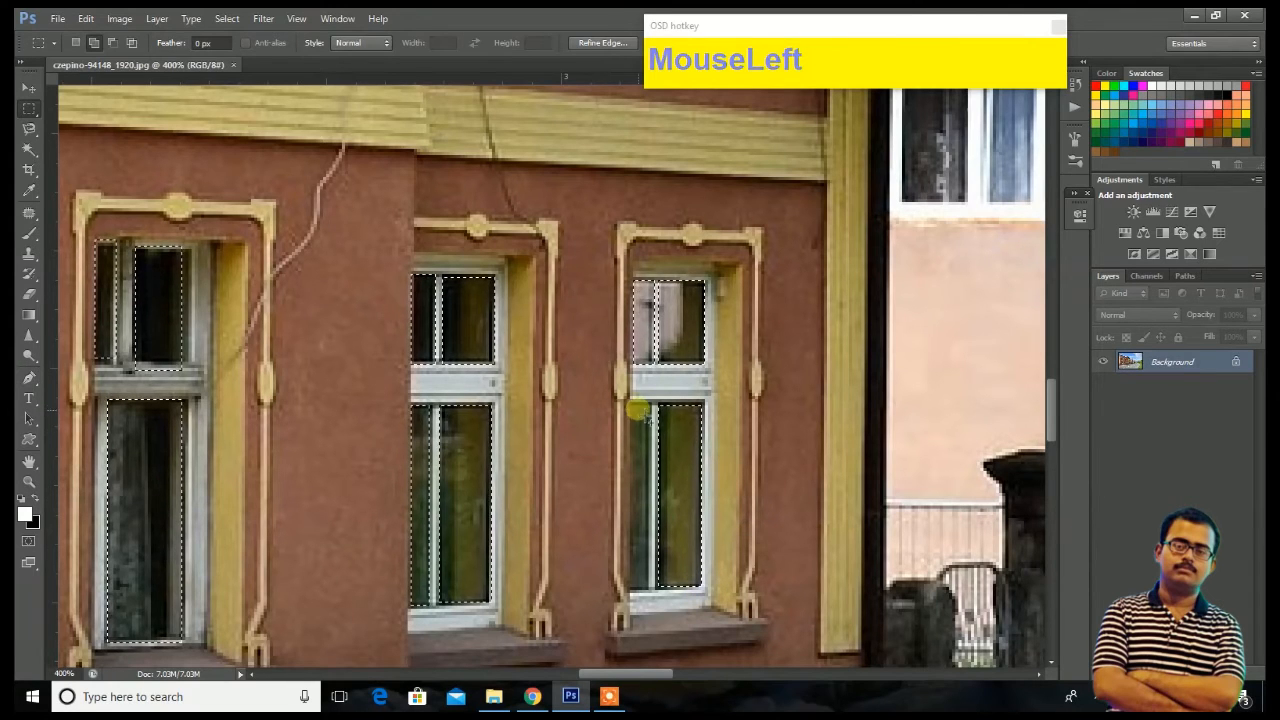
{"action": "left_click_drag", "start_coordinate": [637, 407], "coordinate": [651, 600]}
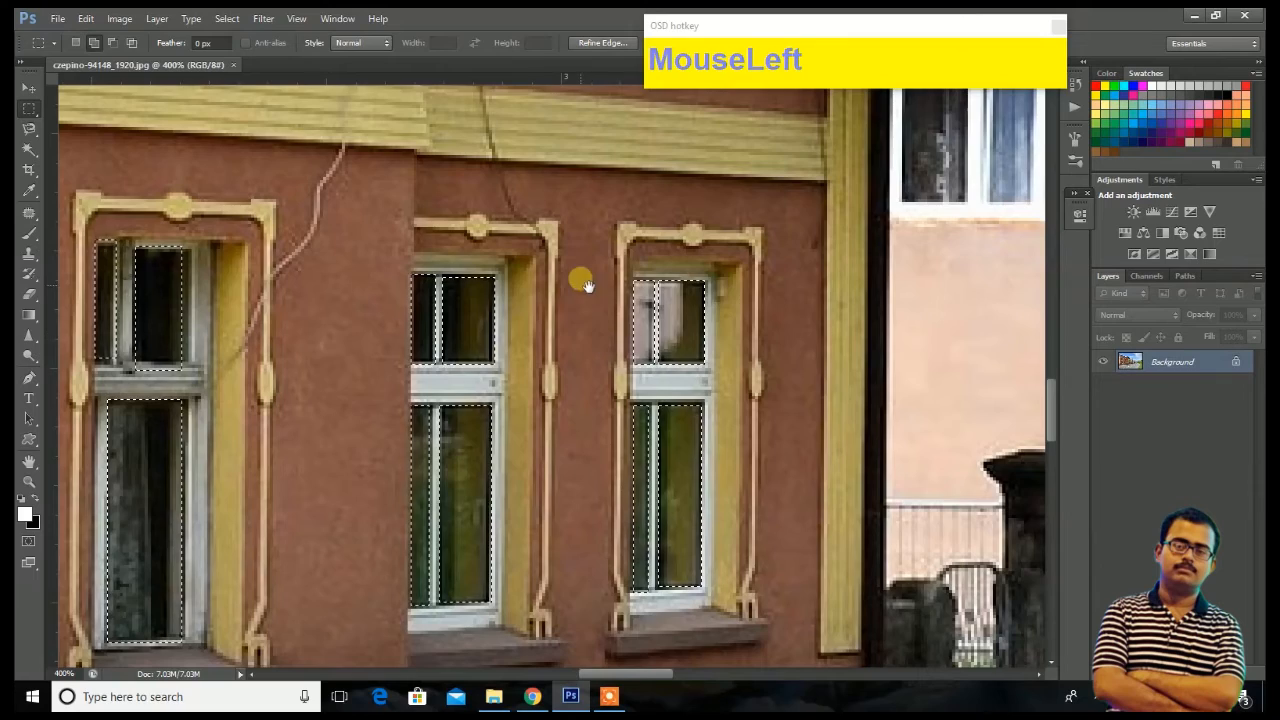
Add the glass panes of both upper-floor windows under the gable to the selection
{"action": "left_click_drag", "start_coordinate": [585, 262], "coordinate": [885, 703]}
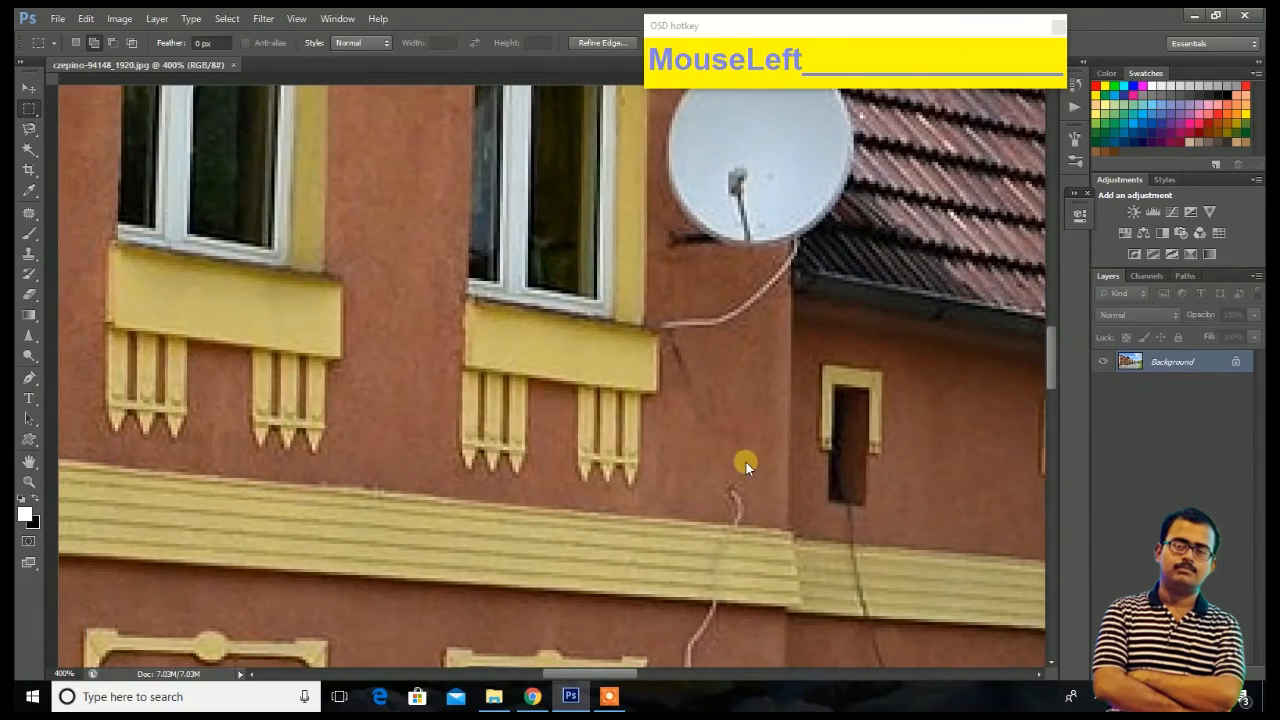
{"action": "left_click_drag", "start_coordinate": [519, 382], "coordinate": [812, 700]}
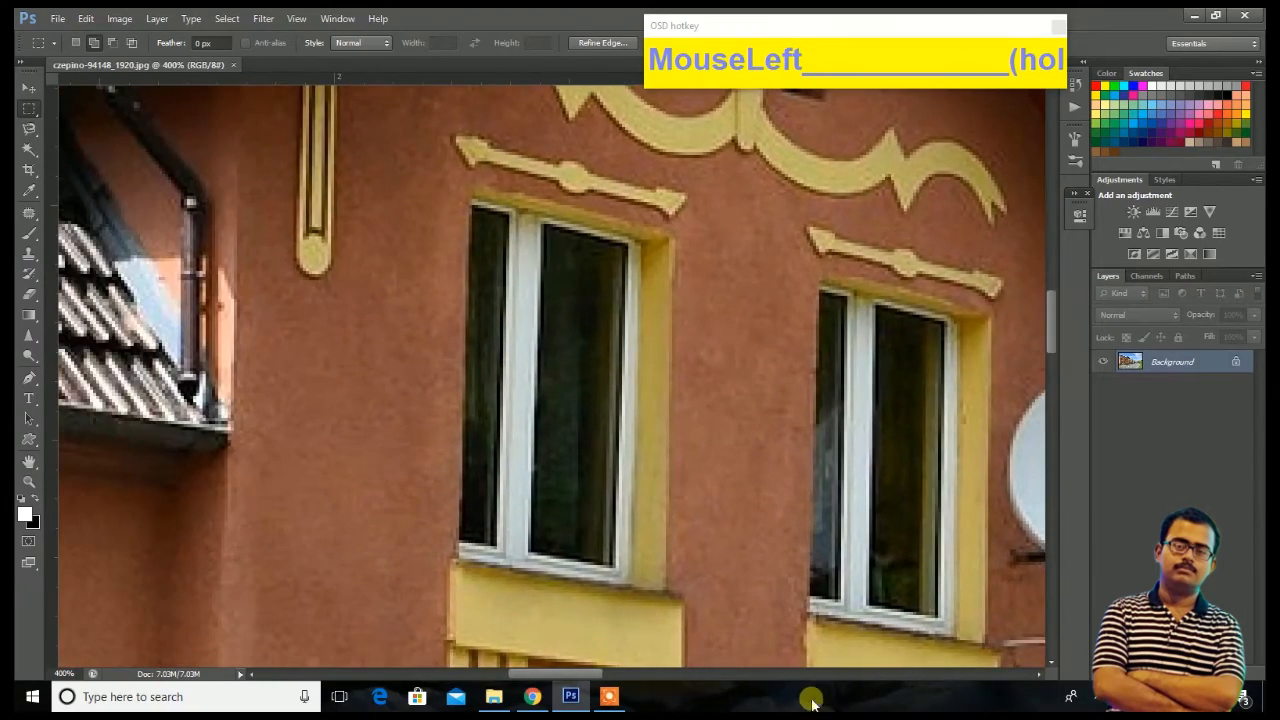
{"action": "left_click_drag", "start_coordinate": [550, 234], "coordinate": [622, 560]}
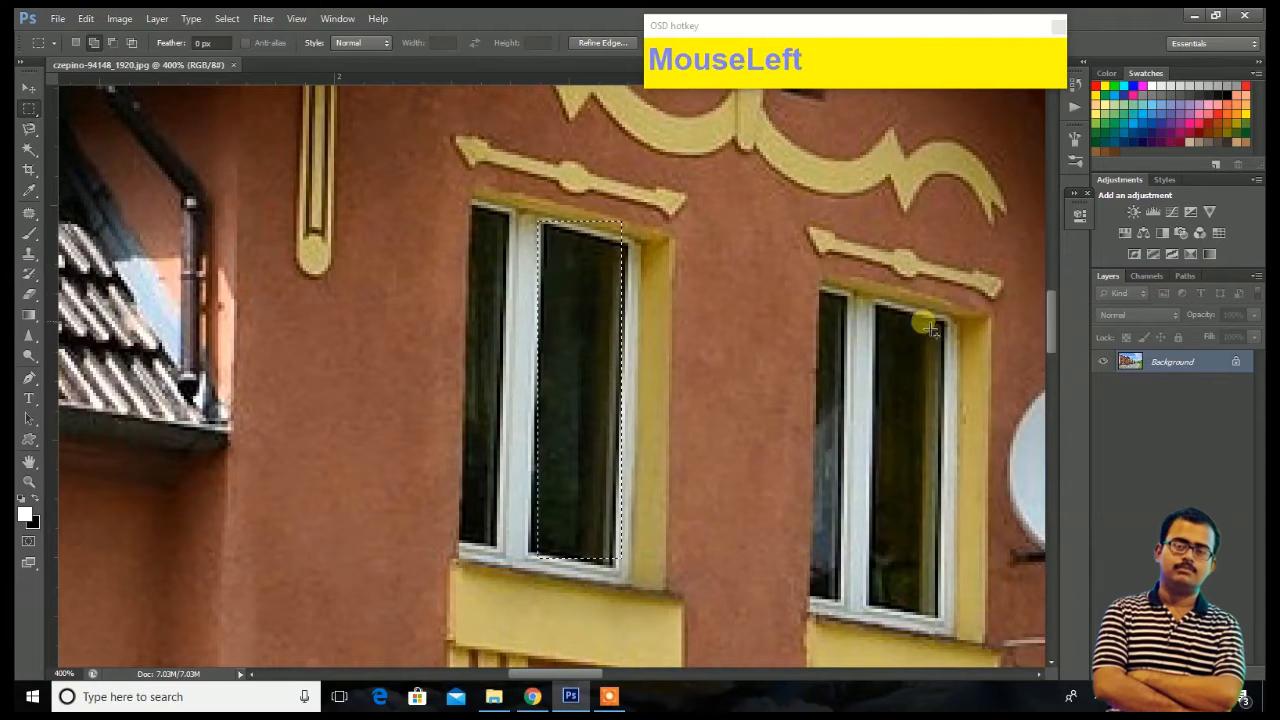
{"action": "left_click_drag", "start_coordinate": [872, 304], "coordinate": [938, 620]}
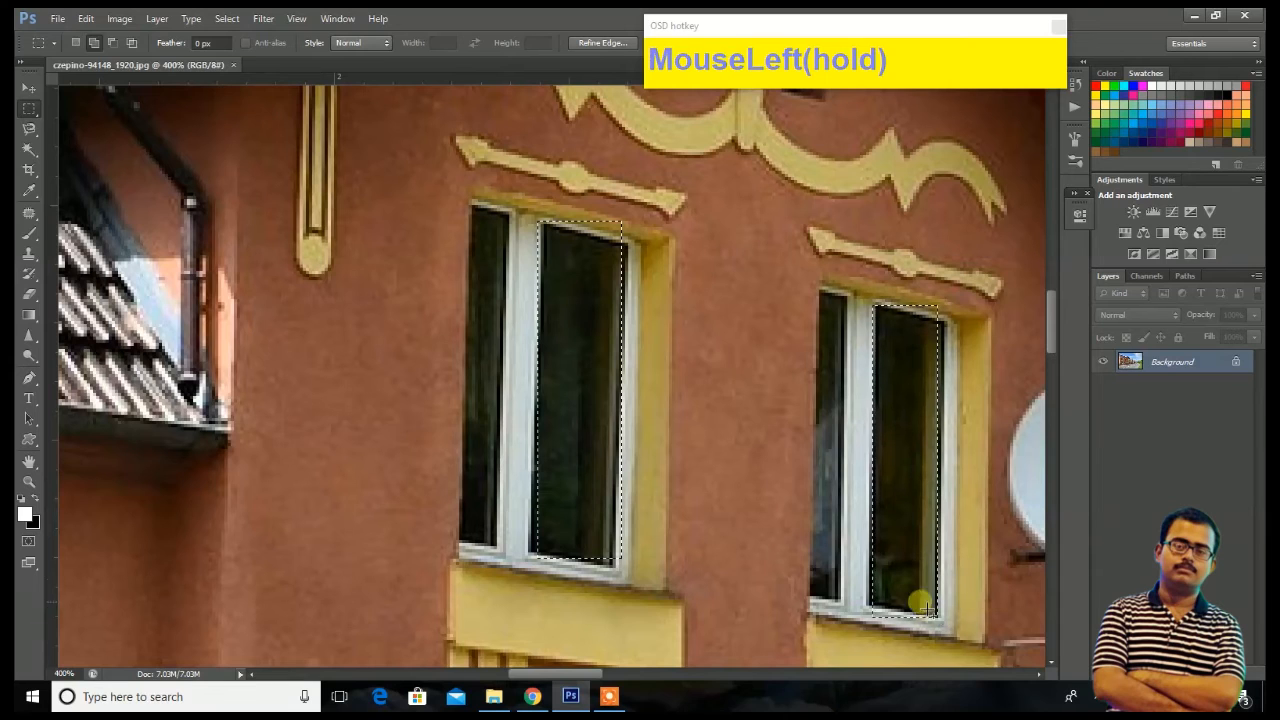
{"action": "left_click_drag", "start_coordinate": [818, 292], "coordinate": [848, 594]}
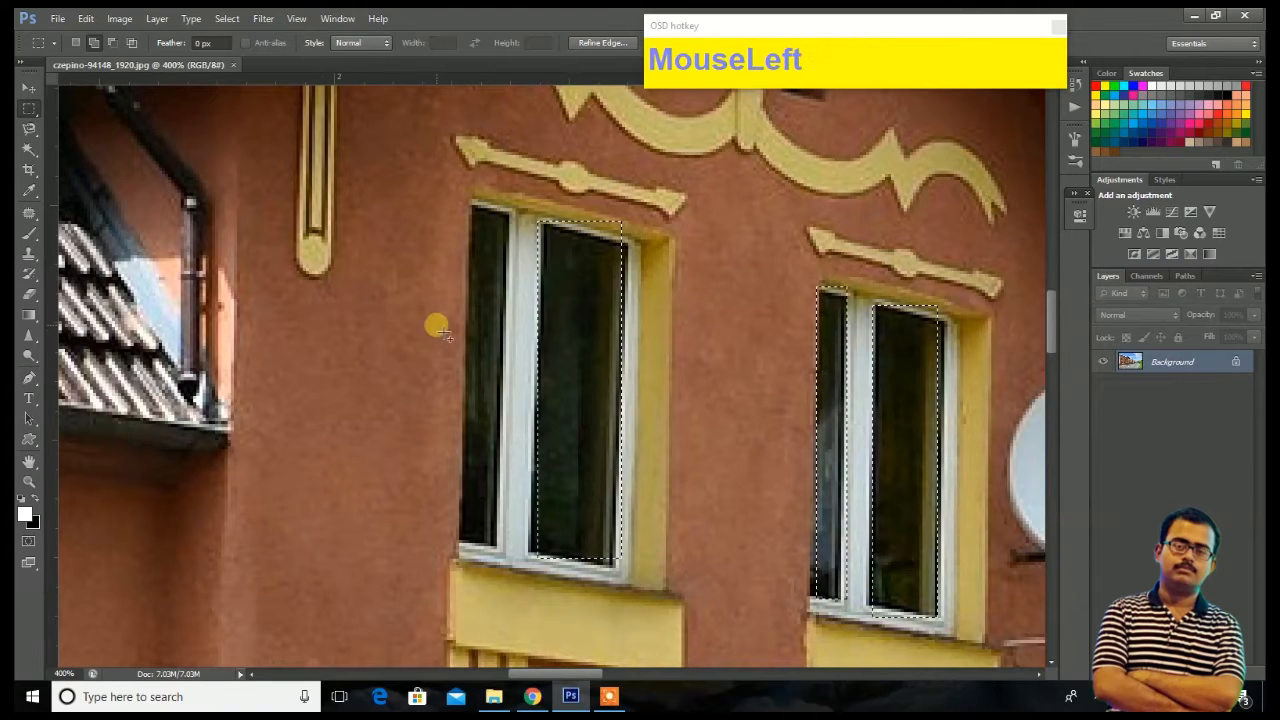
{"action": "left_click_drag", "start_coordinate": [470, 206], "coordinate": [497, 545]}
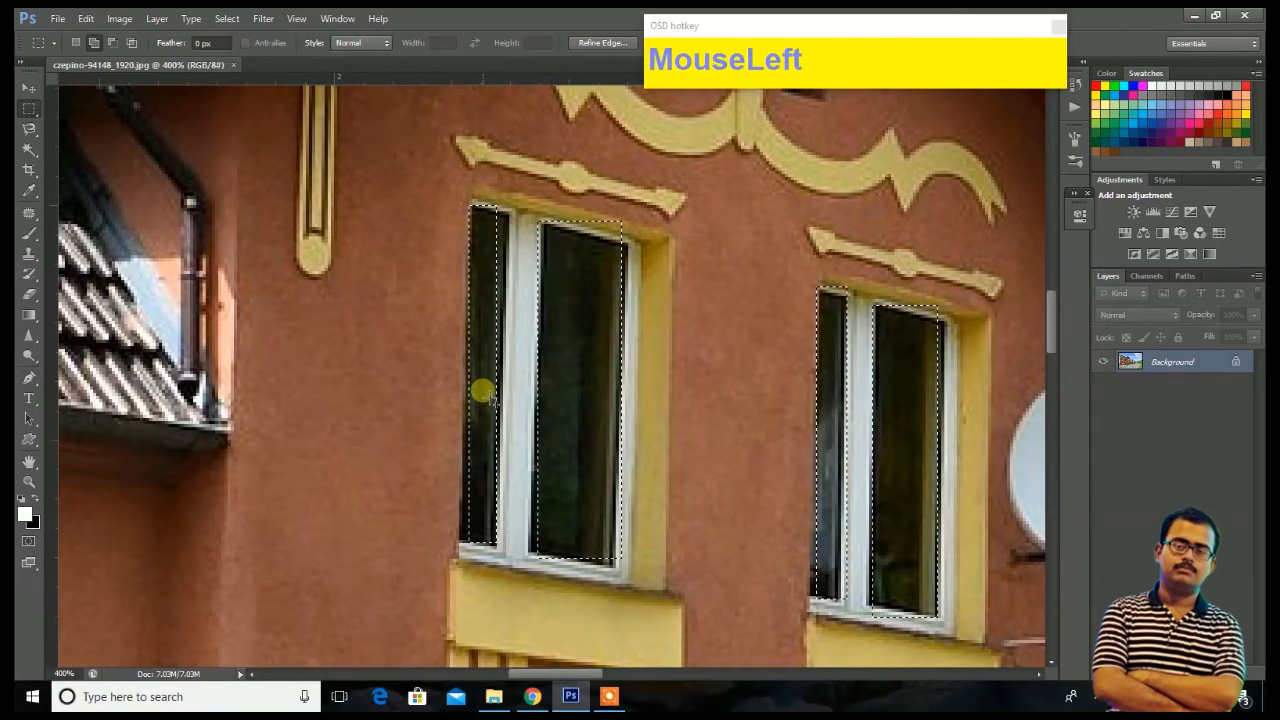
Fill the selected window panes with a Solid Color fill layer in orange f8770f
{"action": "left_click", "coordinate": [31, 89]}
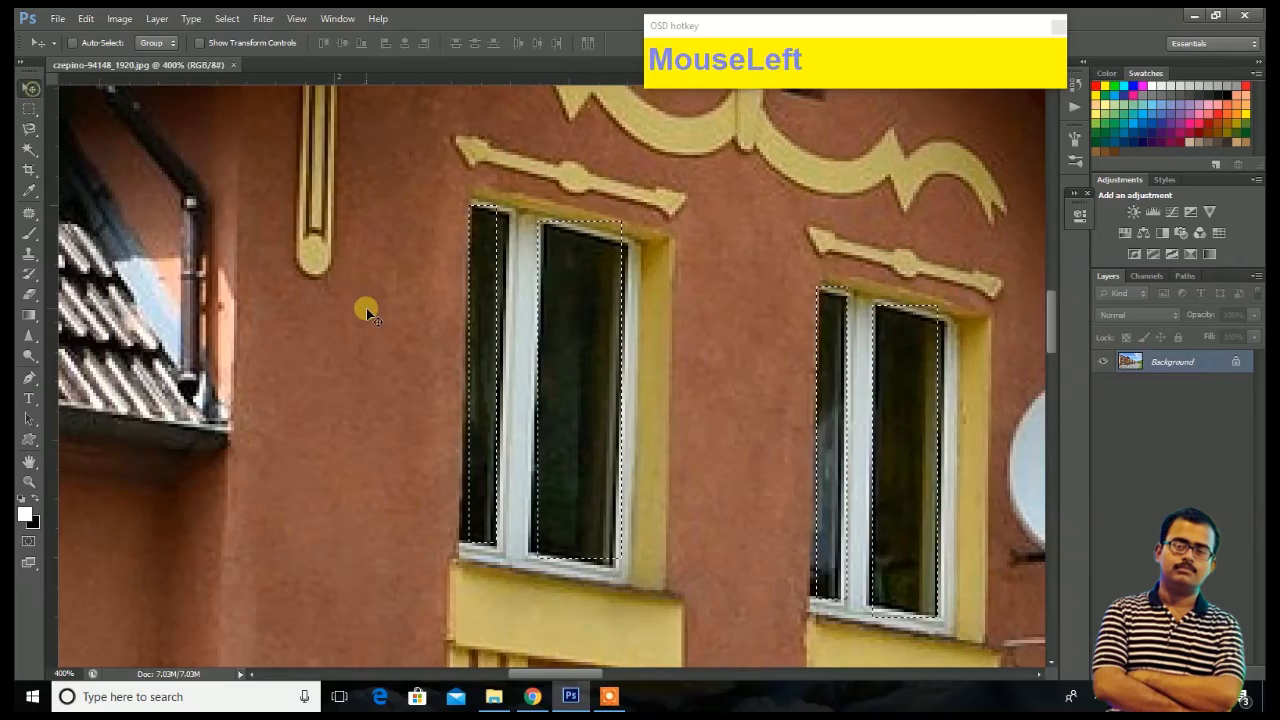
{"action": "key", "text": "ctrl+minus"}
{"action": "key", "text": "ctrl+minus"}
{"action": "key", "text": "ctrl+minus"}
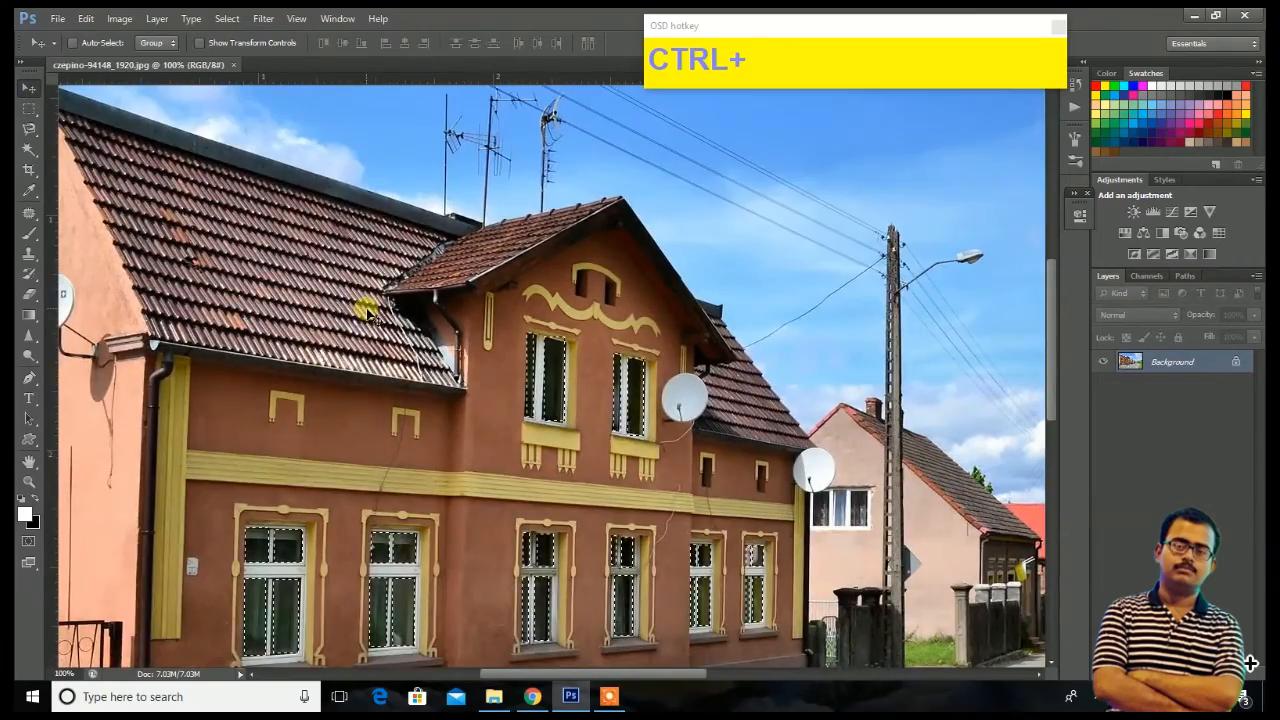
{"action": "key", "text": "ctrl+minus"}
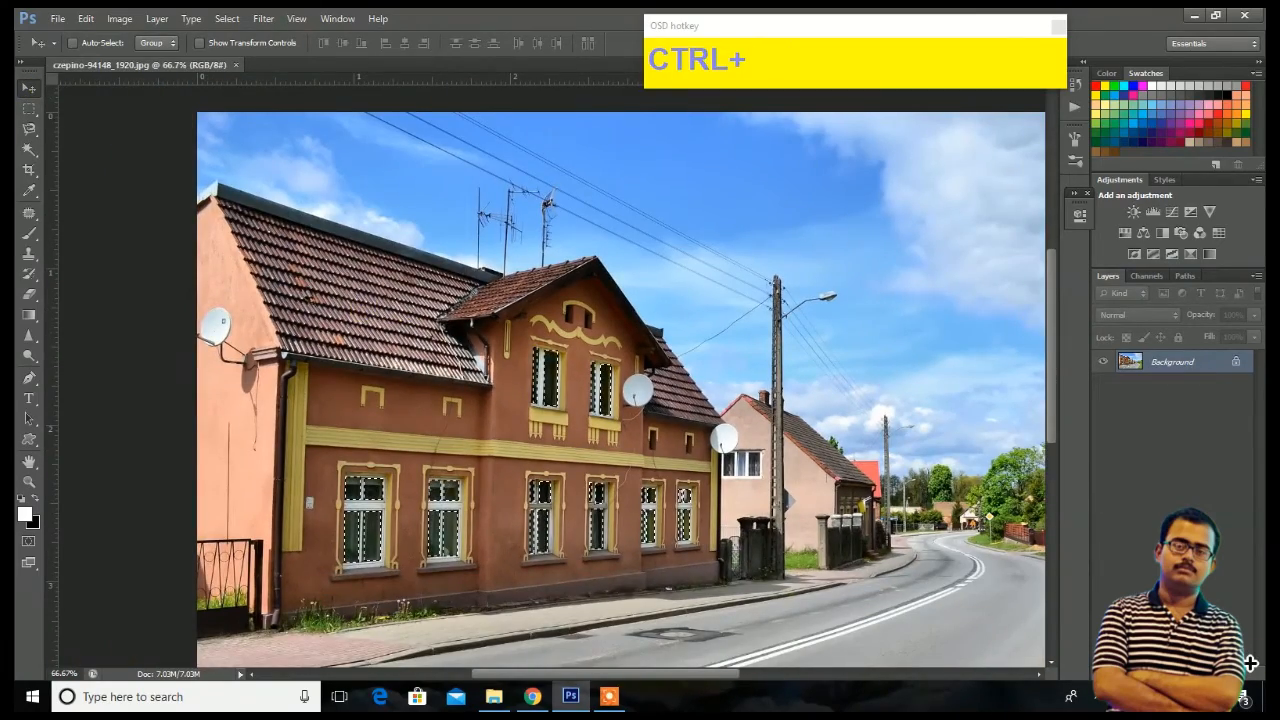
{"action": "left_click", "coordinate": [1175, 668]}
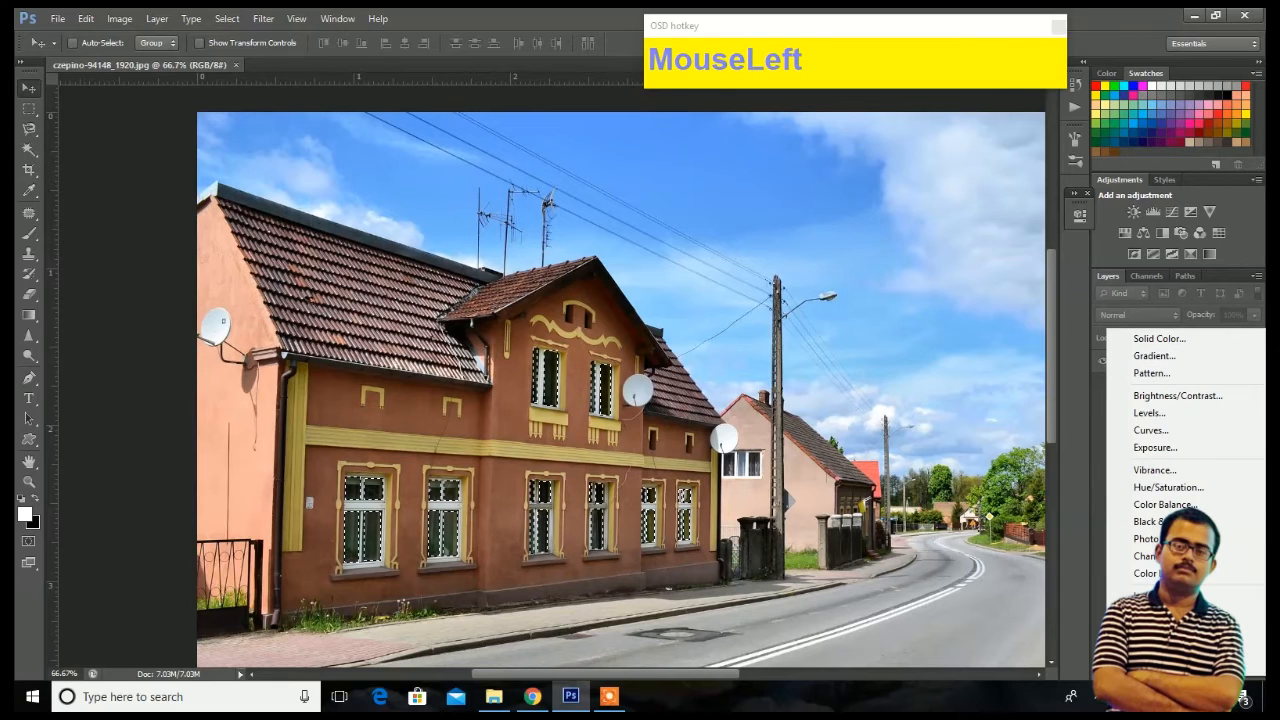
{"action": "left_click", "coordinate": [1170, 338]}
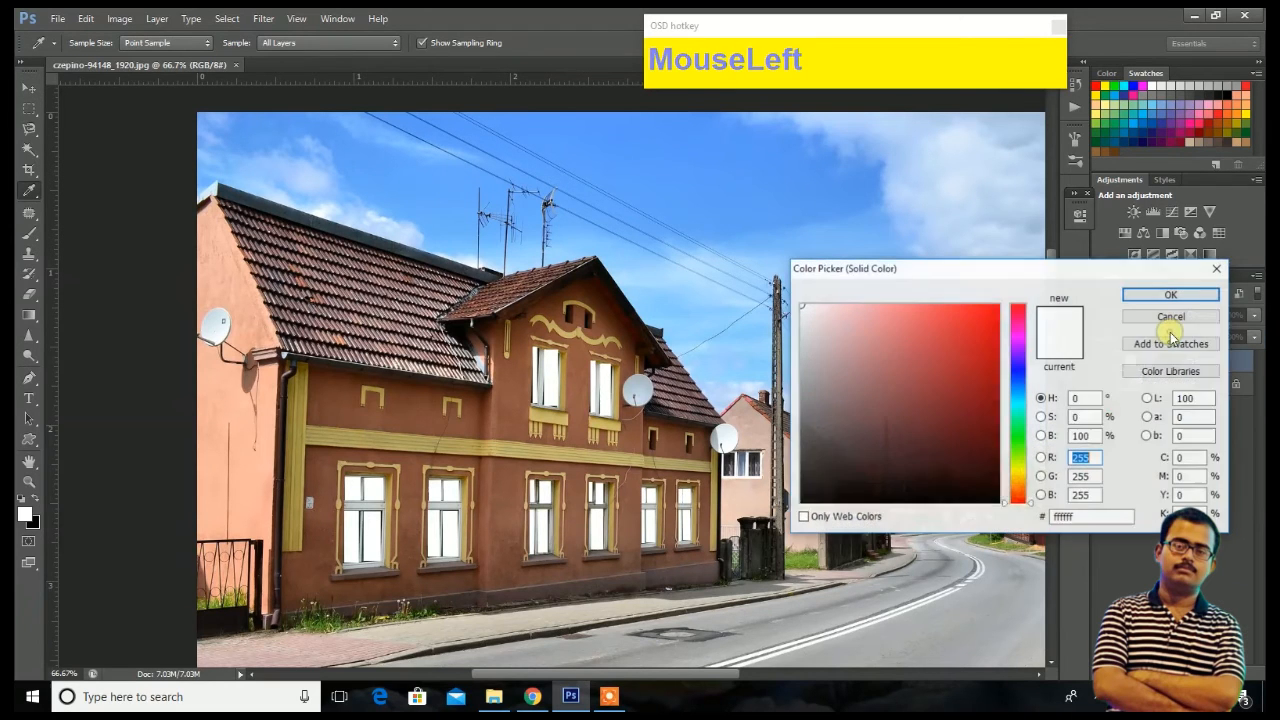
{"action": "left_click", "coordinate": [1013, 468]}
{"action": "left_click", "coordinate": [965, 321]}
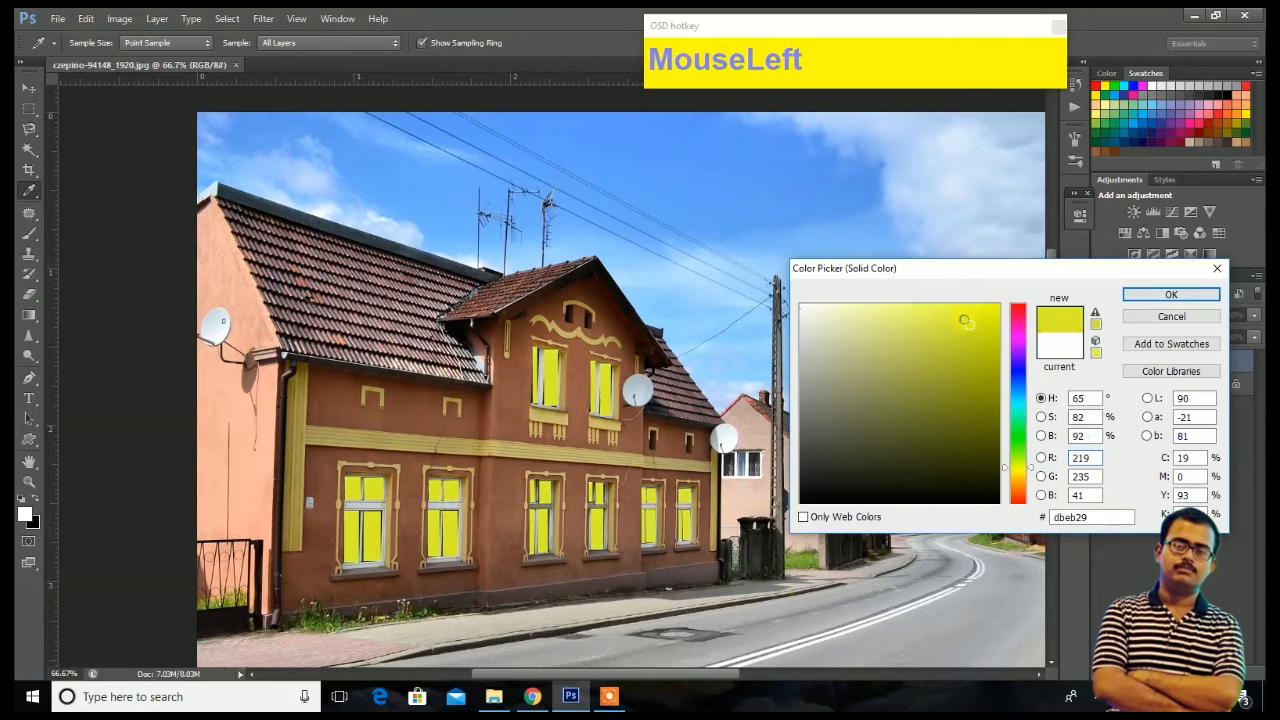
{"action": "left_click", "coordinate": [1022, 488]}
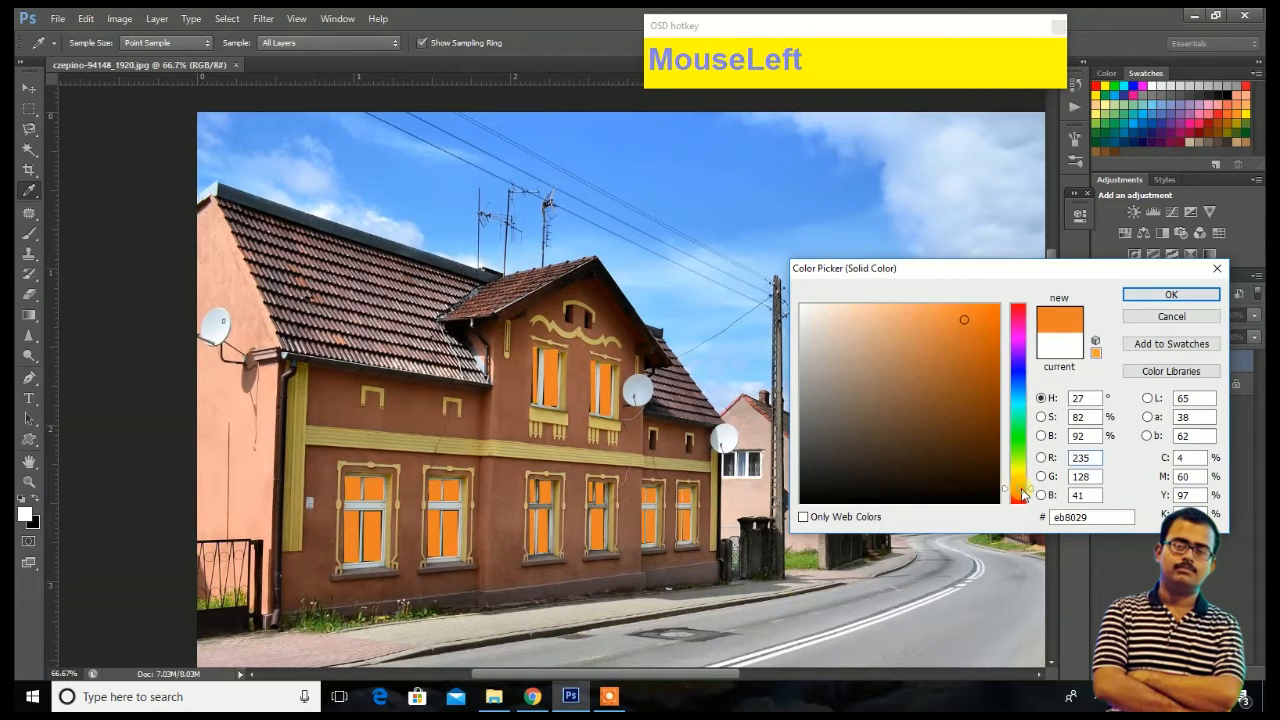
{"action": "left_click", "coordinate": [990, 360]}
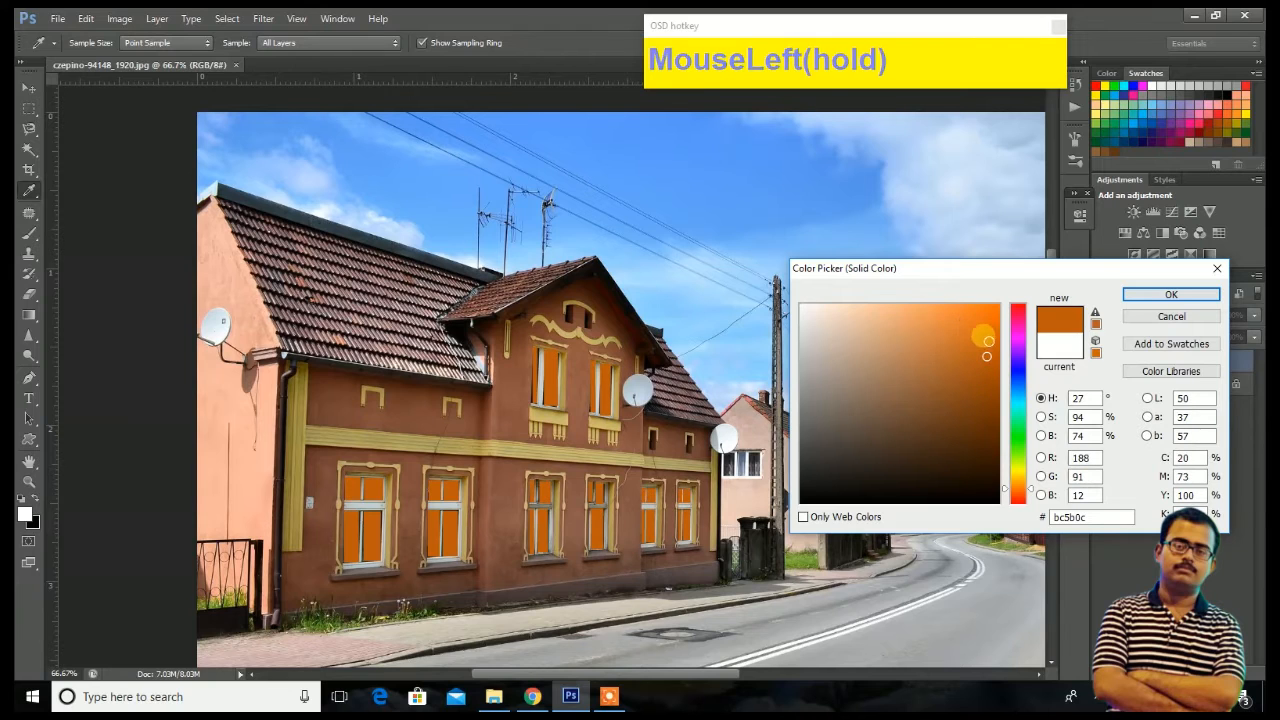
{"action": "left_click_drag", "start_coordinate": [986, 340], "coordinate": [981, 321]}
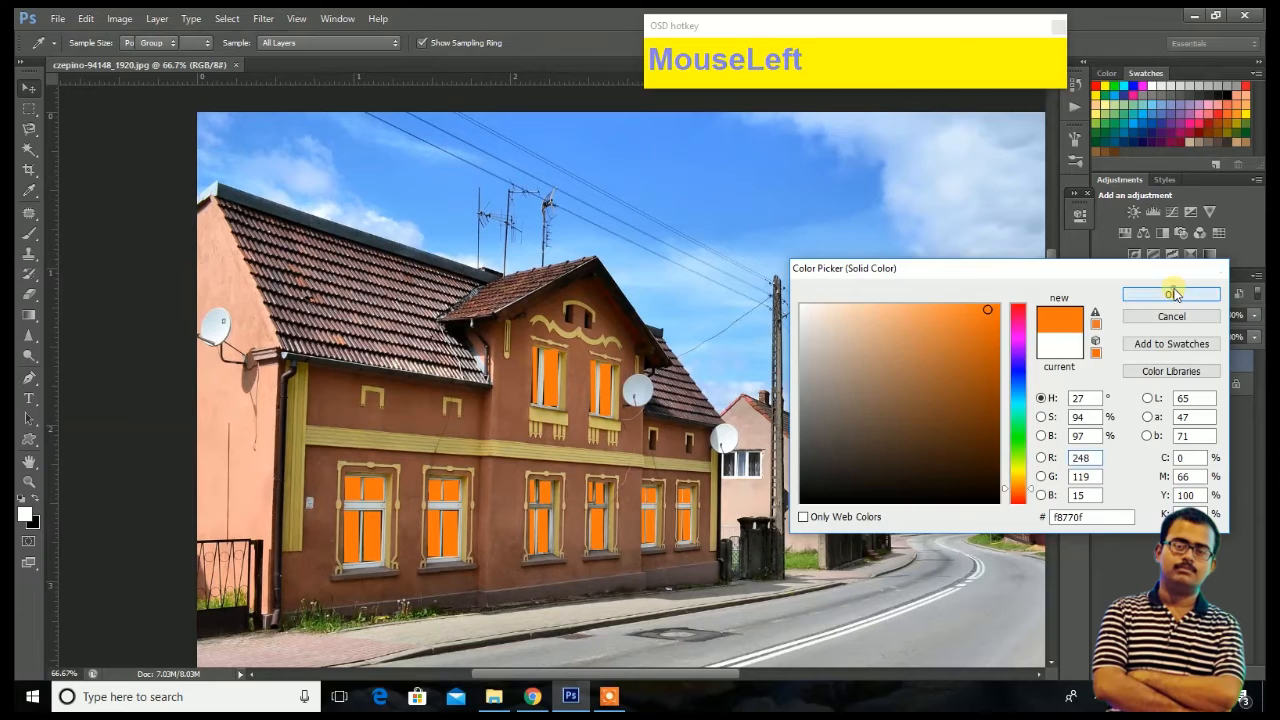
{"action": "left_click", "coordinate": [1172, 293]}
Add a Levels adjustment layer directly above the Background layer and lower its white output level to 21
{"action": "left_click", "coordinate": [1183, 489]}
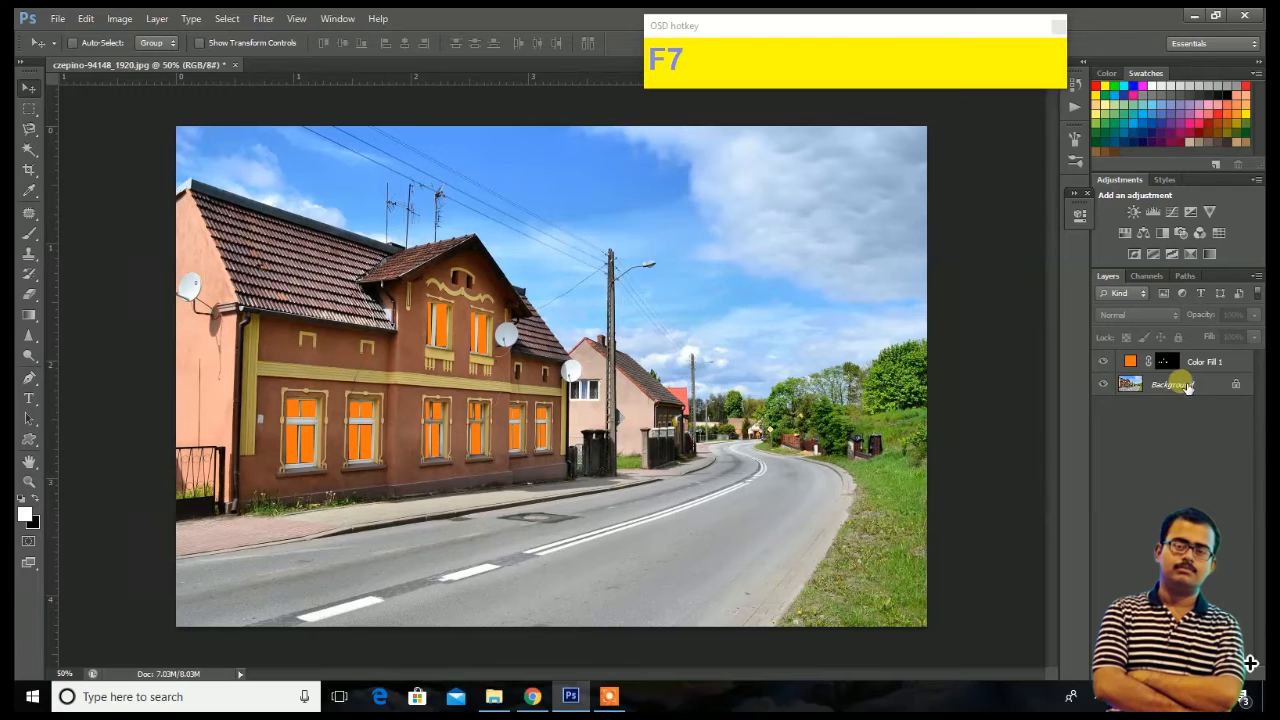
{"action": "left_click", "coordinate": [1180, 388]}
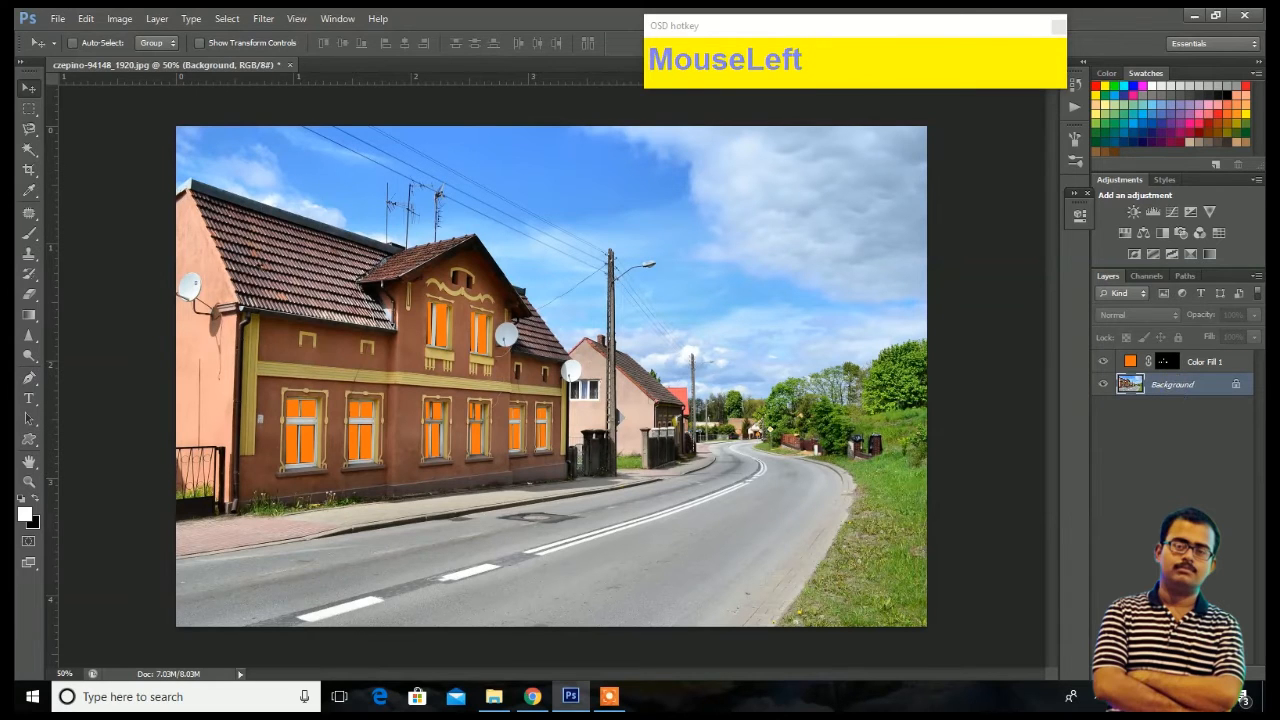
{"action": "left_click", "coordinate": [1178, 673]}
{"action": "left_click", "coordinate": [1174, 419]}
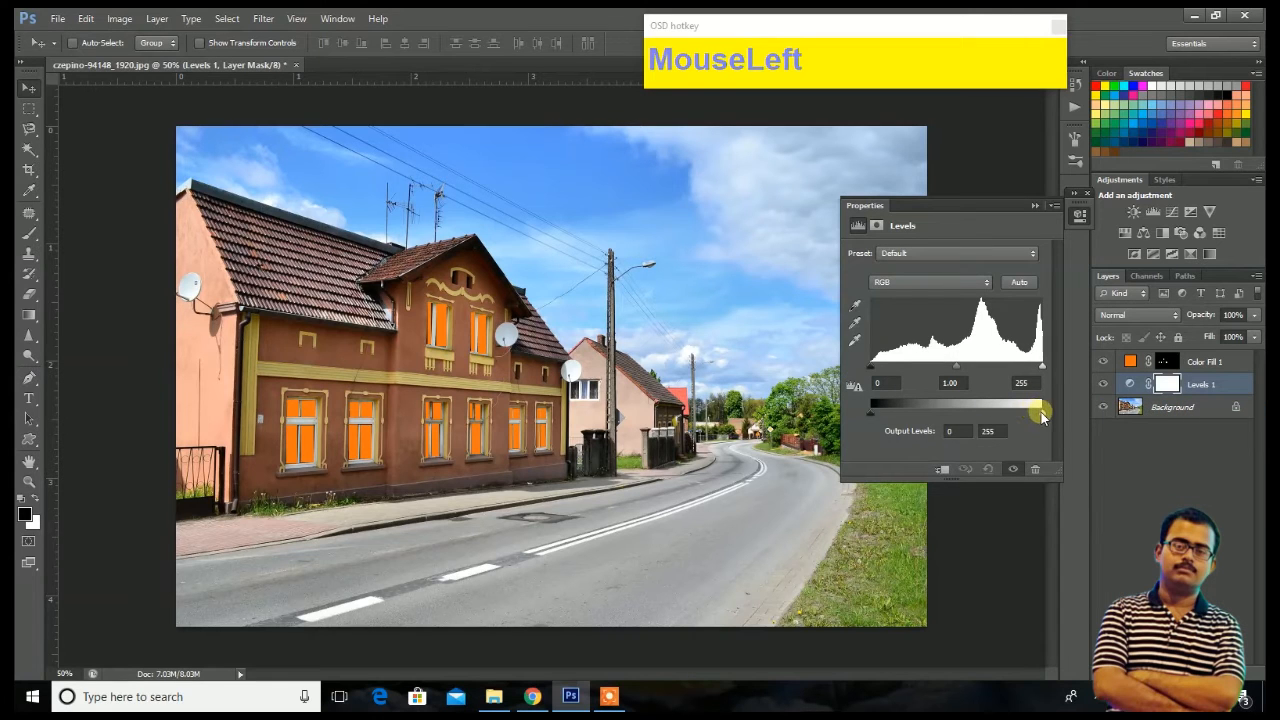
{"action": "left_click_drag", "start_coordinate": [1040, 413], "coordinate": [885, 420]}
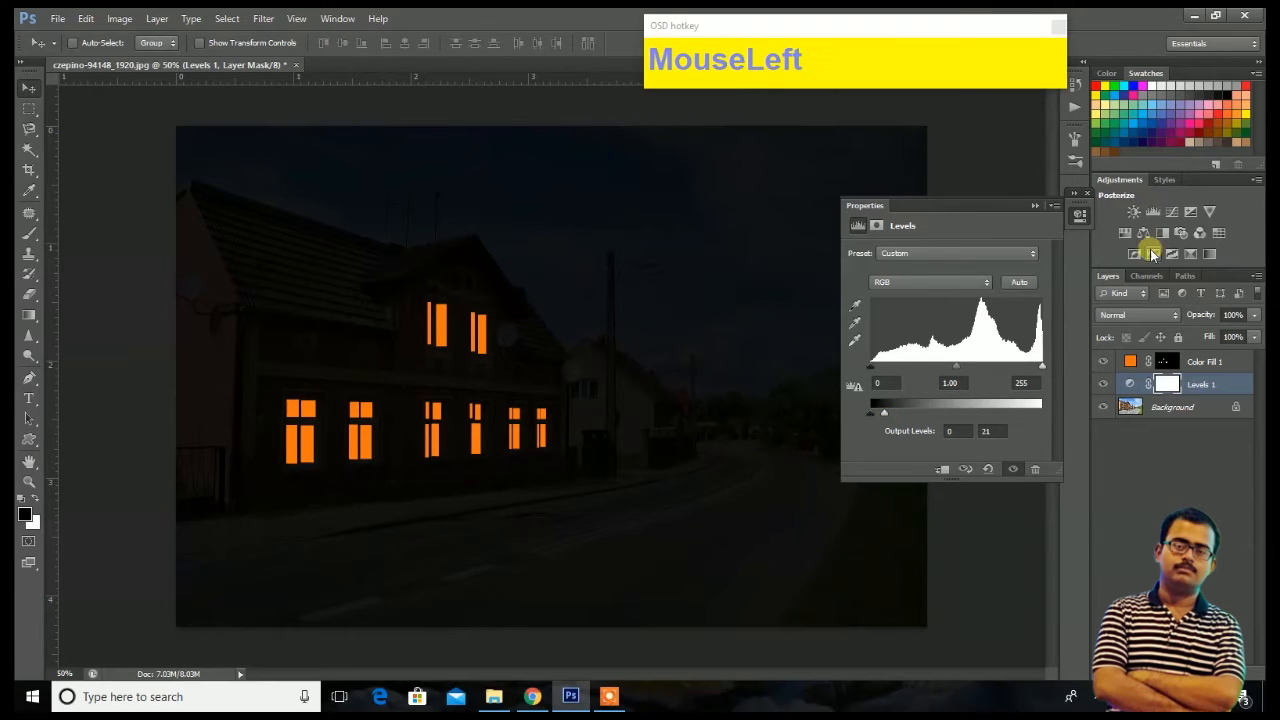
{"action": "left_click", "coordinate": [1034, 207]}
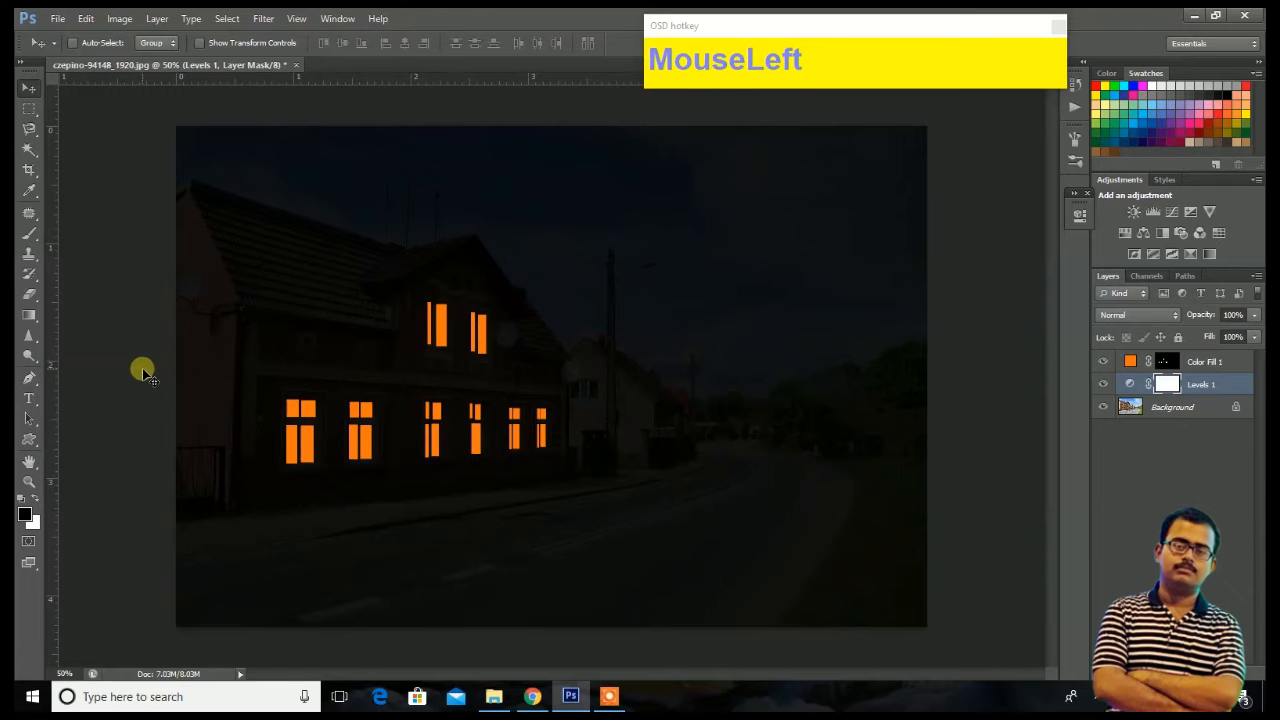
Set up the Brush tool with a soft round tip, 60 px in size and 0% hardness
{"action": "key", "text": "ctrl+plus"}
{"action": "key", "text": "ctrl+plus"}
{"action": "key", "text": "space"}
{"action": "left_click_drag", "start_coordinate": [420, 382], "coordinate": [753, 384]}
{"action": "left_click_drag", "start_coordinate": [753, 383], "coordinate": [671, 377]}
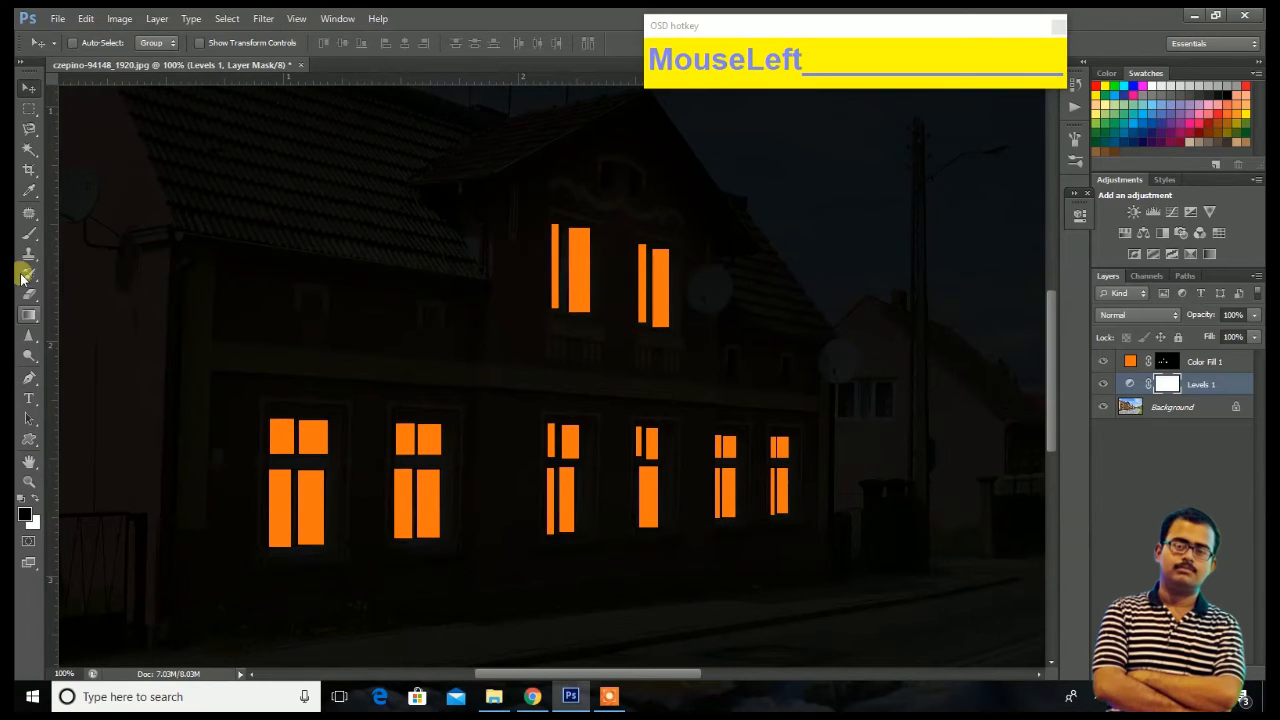
{"action": "left_click", "coordinate": [29, 234]}
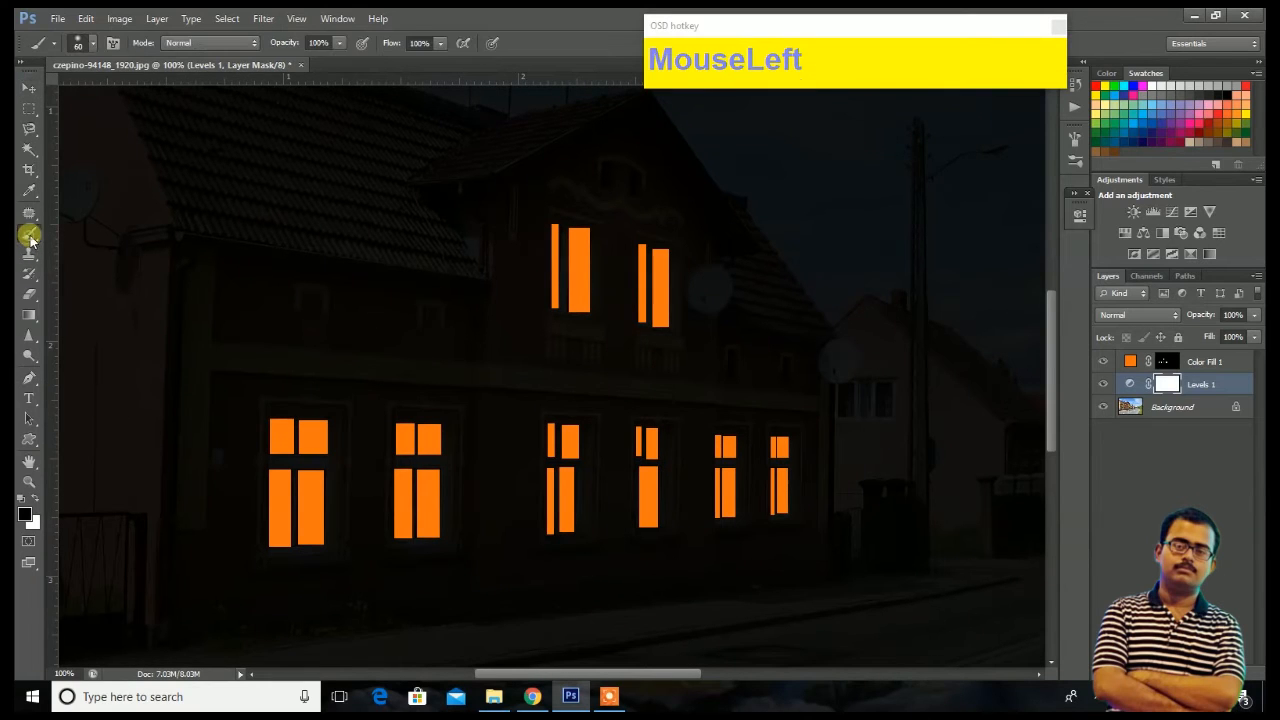
{"action": "left_click", "coordinate": [93, 43]}
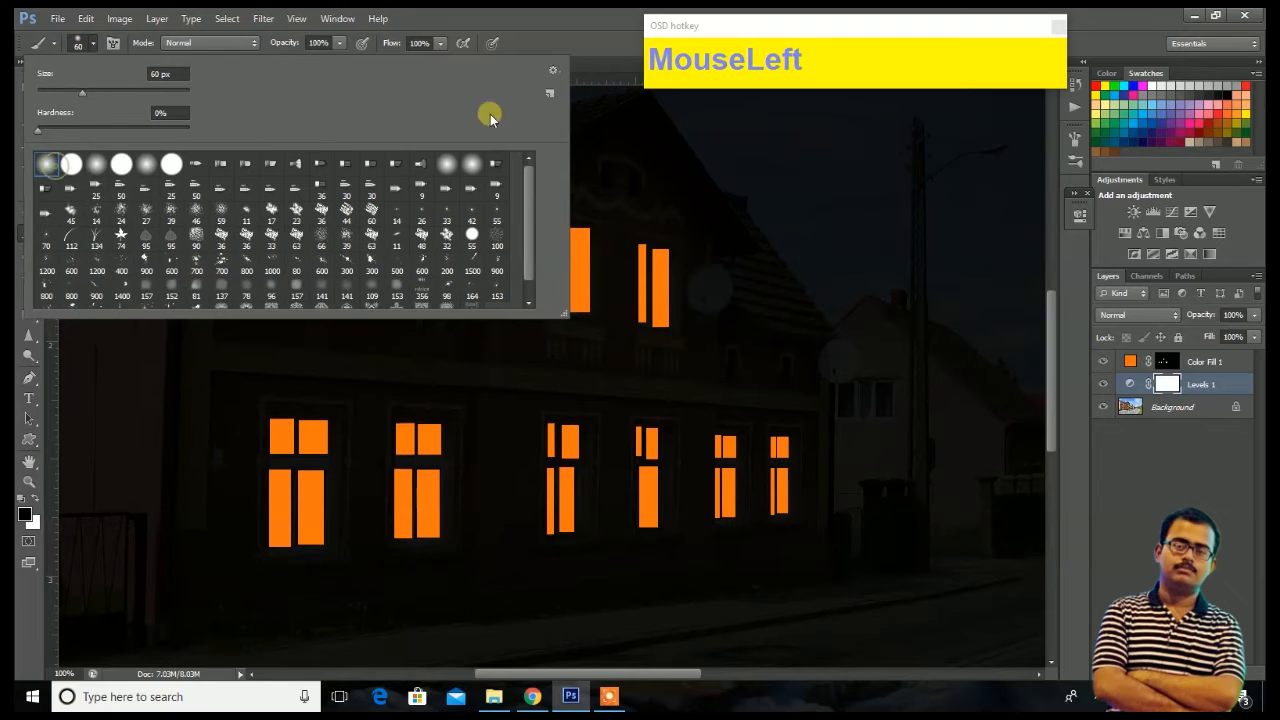
{"action": "left_click", "coordinate": [645, 116]}
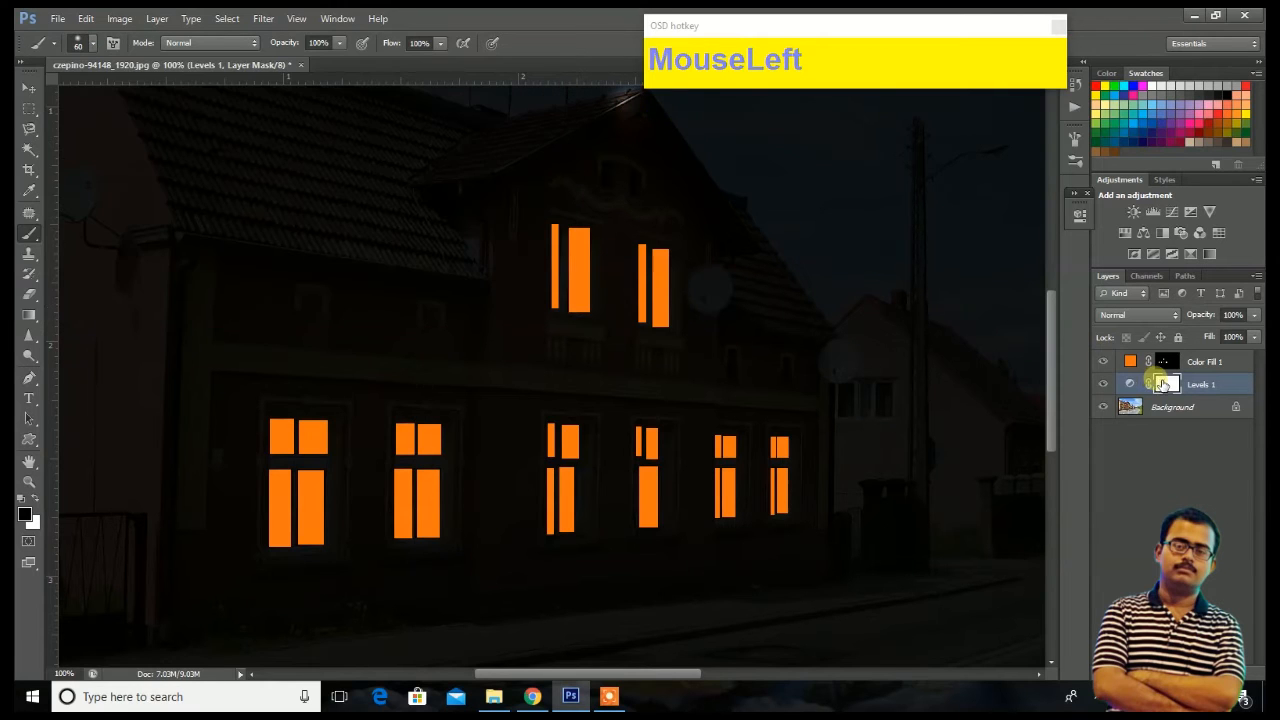
Paint black on the Levels 1 mask over the frame of the large ground-floor window nearest the gate
{"action": "left_click", "coordinate": [35, 497]}
{"action": "mouse_move", "coordinate": [295, 432]}
{"action": "left_mouse_down"}
{"action": "mouse_move", "coordinate": [306, 544]}
{"action": "mouse_move", "coordinate": [290, 453]}
{"action": "mouse_move", "coordinate": [312, 435]}
{"action": "mouse_move", "coordinate": [300, 534]}
{"action": "left_mouse_up"}
{"action": "key", "text": "ctrl+z"}
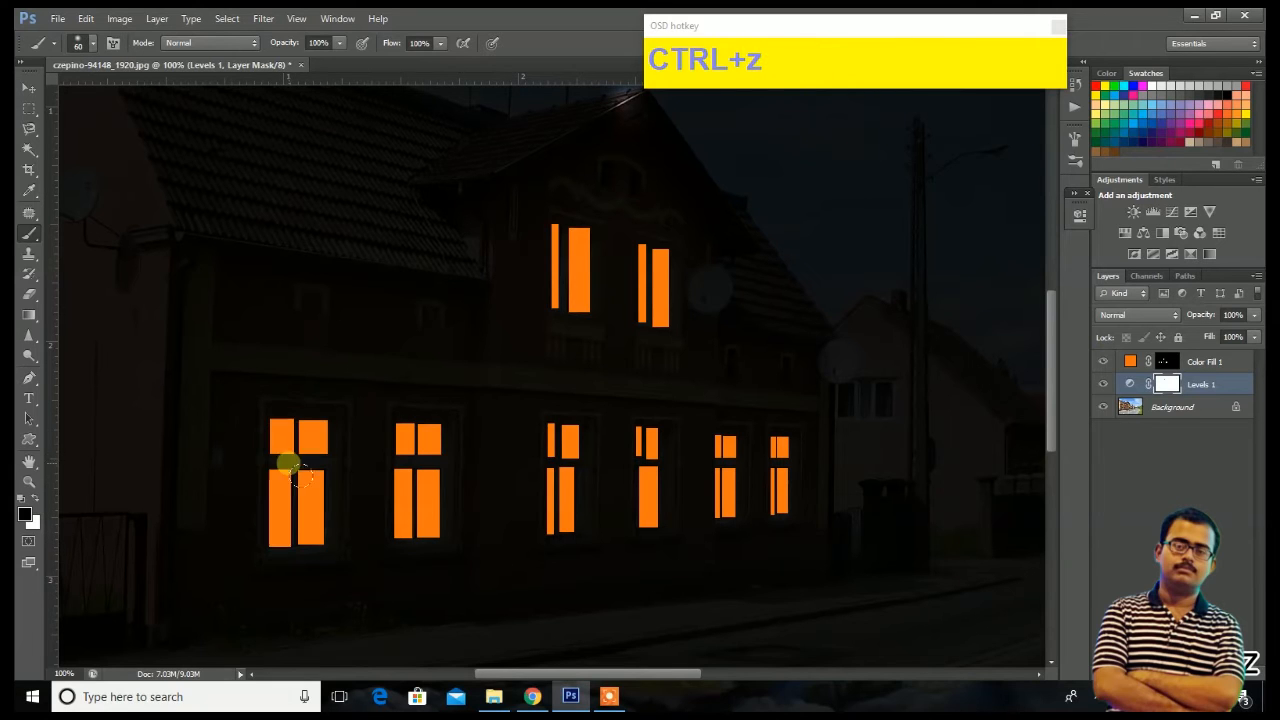
{"action": "mouse_move", "coordinate": [302, 442]}
{"action": "left_mouse_down"}
{"action": "mouse_move", "coordinate": [296, 500]}
{"action": "mouse_move", "coordinate": [312, 540]}
{"action": "left_mouse_up"}
{"action": "key", "text": "ctrl+minus"}
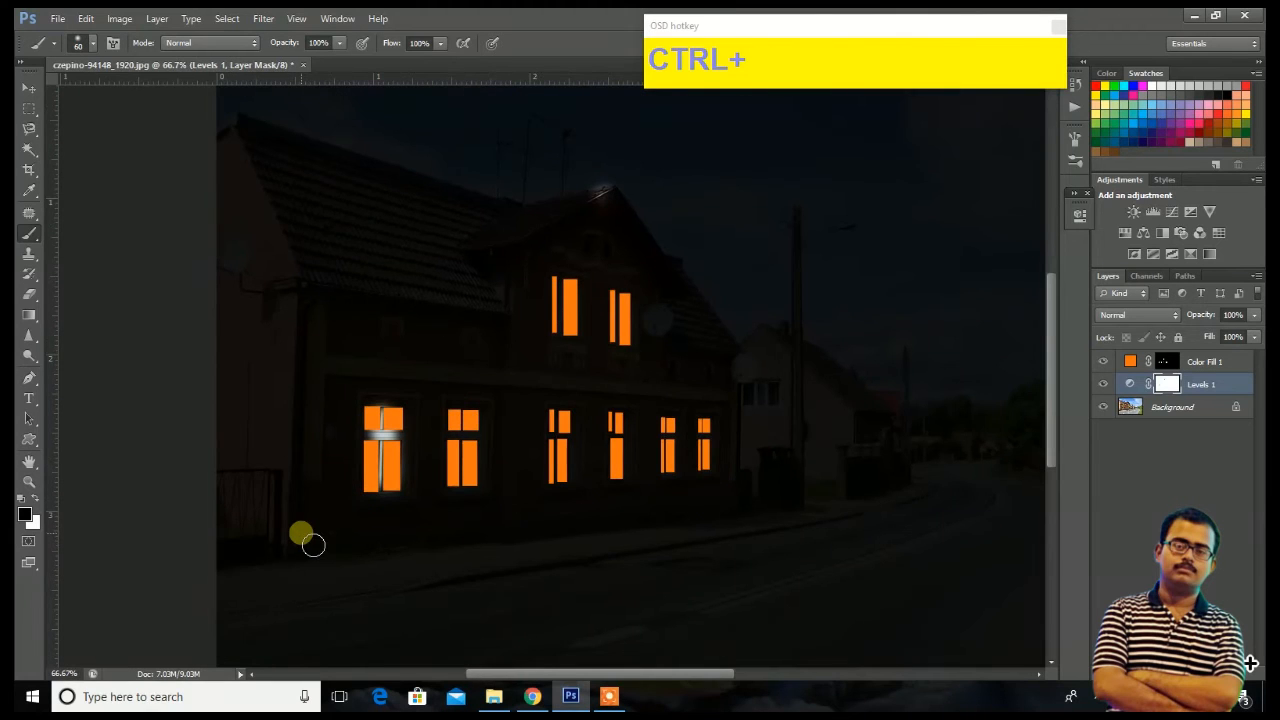
{"action": "key", "text": "F7"}
{"action": "mouse_move", "coordinate": [465, 428]}
{"action": "left_mouse_down"}
{"action": "mouse_move", "coordinate": [475, 484]}
{"action": "mouse_move", "coordinate": [502, 563]}
{"action": "left_mouse_up"}
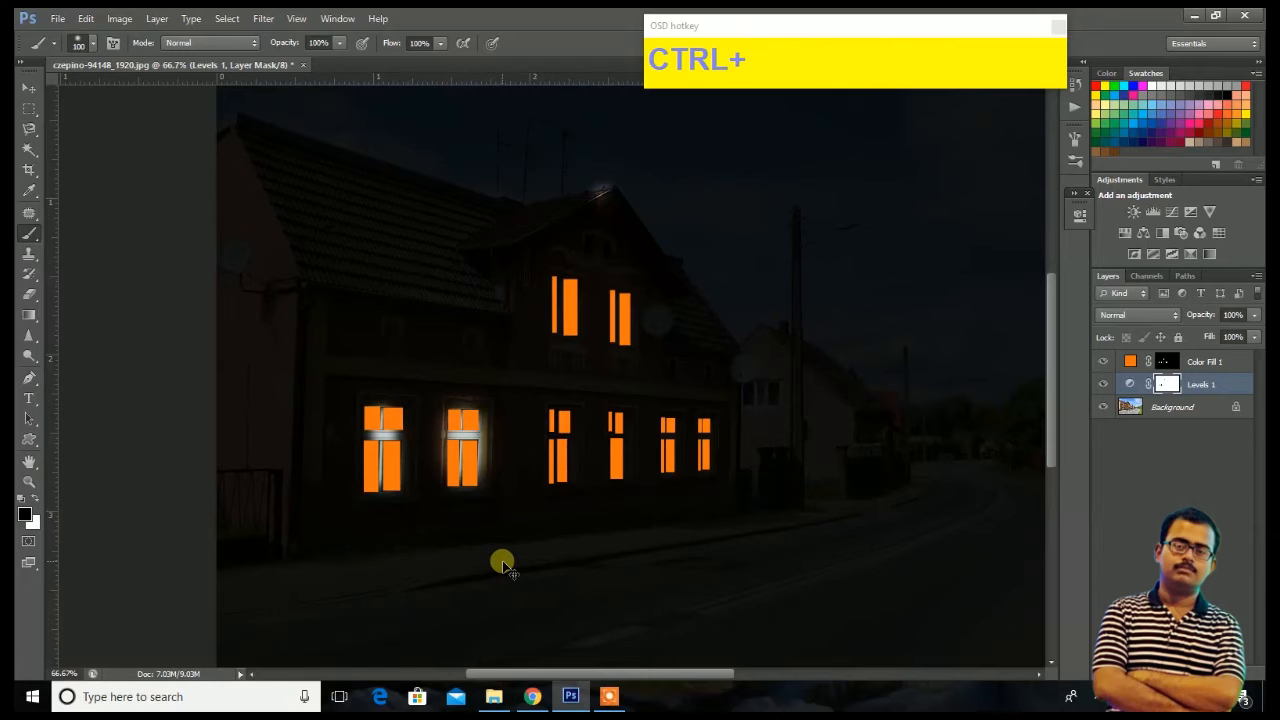
{"action": "key", "text": "ctrl+z"}
Paint black on the Levels 1 mask over the frames of the other five ground-floor windows, using smaller soft brushes down to 40 px
{"action": "key", "text": "ctrl+plus"}
{"action": "key", "text": "ctrl+minus"}
{"action": "key", "text": "ctrl+plus"}
{"action": "key", "text": "ctrl+plus"}
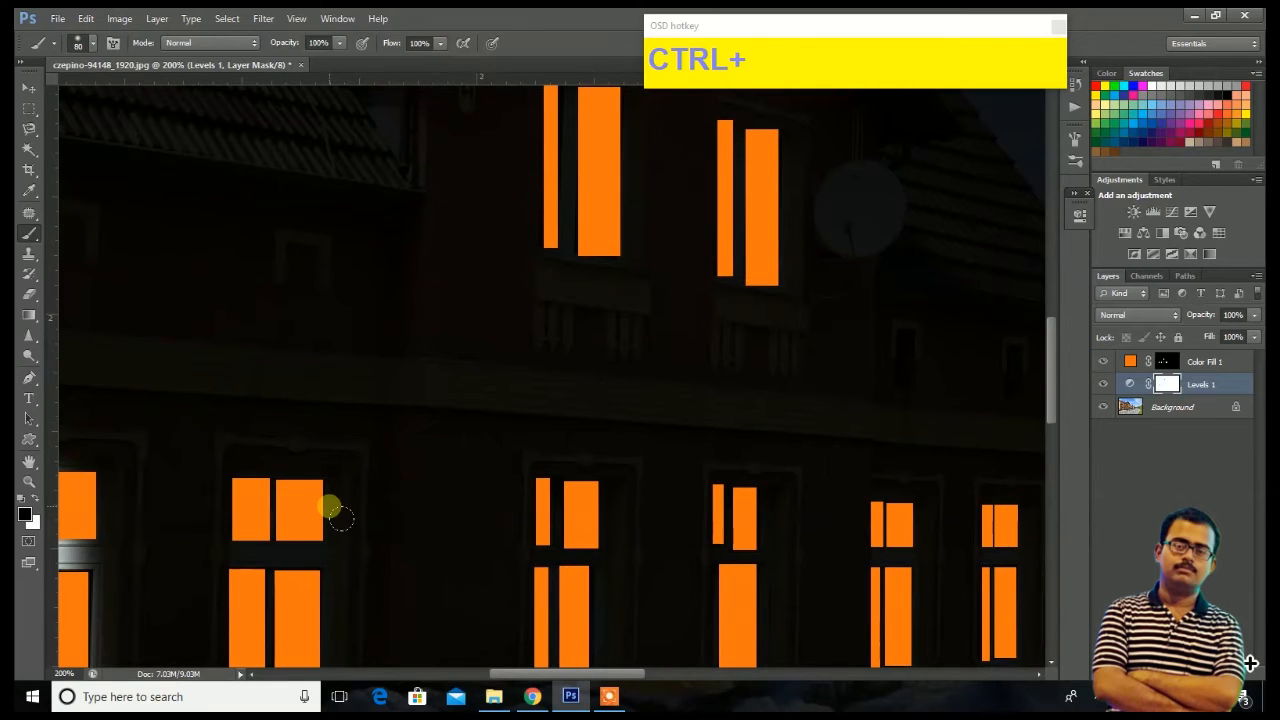
{"action": "mouse_move", "coordinate": [380, 506]}
{"action": "left_mouse_down"}
{"action": "mouse_move", "coordinate": [546, 293]}
{"action": "mouse_move", "coordinate": [464, 304]}
{"action": "mouse_move", "coordinate": [458, 286]}
{"action": "mouse_move", "coordinate": [453, 430]}
{"action": "left_mouse_up"}
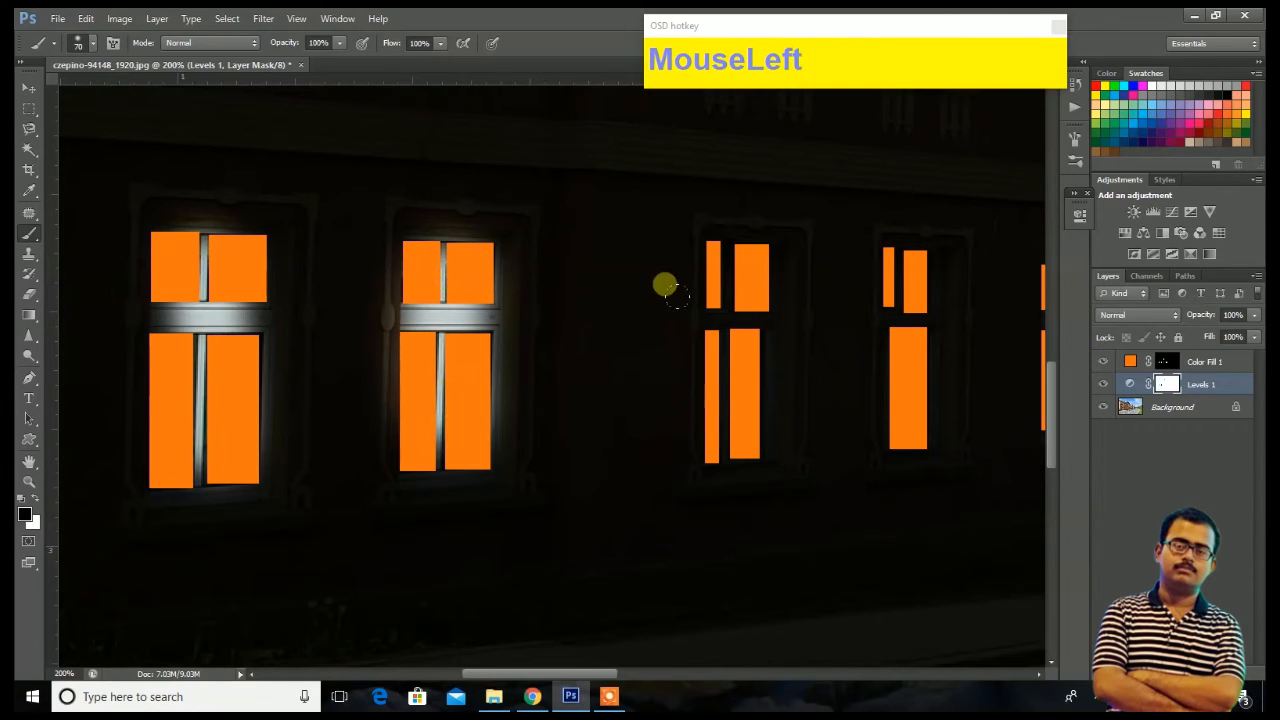
{"action": "mouse_move", "coordinate": [729, 266]}
{"action": "left_mouse_down"}
{"action": "mouse_move", "coordinate": [749, 452]}
{"action": "mouse_move", "coordinate": [736, 337]}
{"action": "mouse_move", "coordinate": [738, 245]}
{"action": "left_mouse_up"}
{"action": "mouse_move", "coordinate": [886, 263]}
{"action": "left_mouse_down"}
{"action": "mouse_move", "coordinate": [908, 286]}
{"action": "mouse_move", "coordinate": [921, 432]}
{"action": "mouse_move", "coordinate": [903, 434]}
{"action": "mouse_move", "coordinate": [880, 505]}
{"action": "mouse_move", "coordinate": [463, 538]}
{"action": "left_mouse_up"}
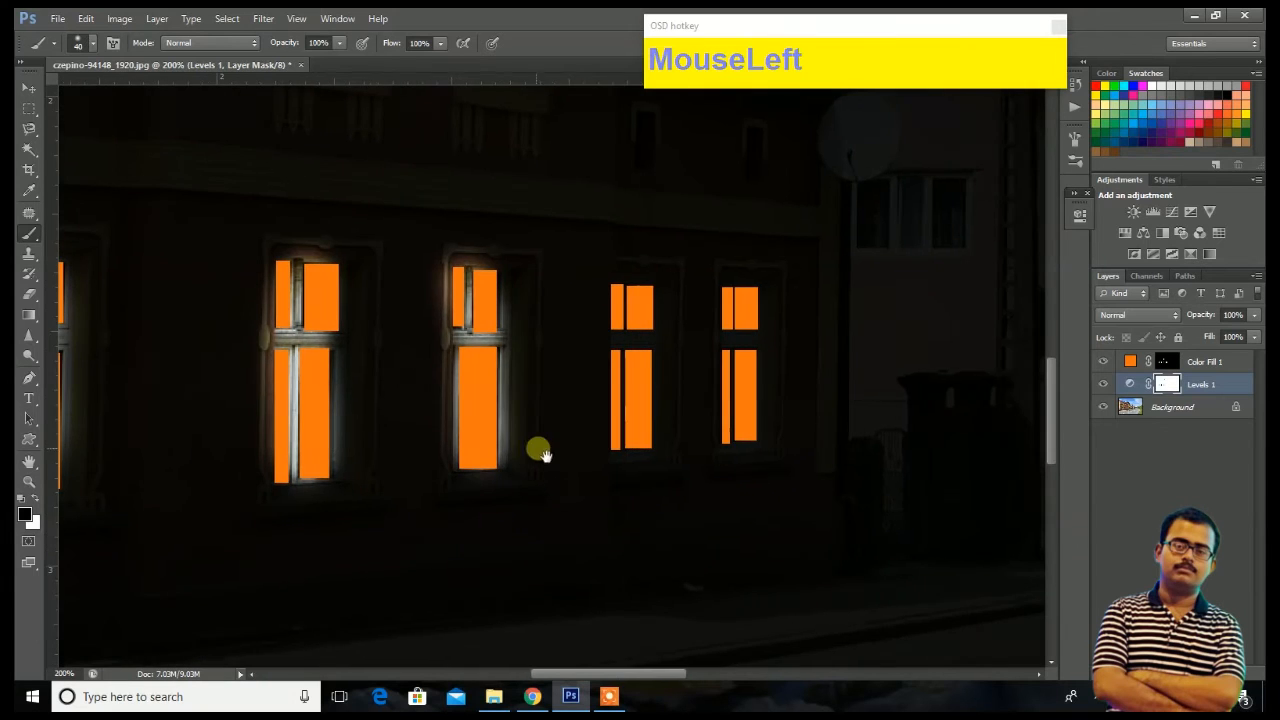
{"action": "mouse_move", "coordinate": [640, 310]}
{"action": "left_mouse_down"}
{"action": "mouse_move", "coordinate": [639, 450]}
{"action": "mouse_move", "coordinate": [708, 415]}
{"action": "mouse_move", "coordinate": [747, 318]}
{"action": "mouse_move", "coordinate": [736, 452]}
{"action": "left_mouse_up"}
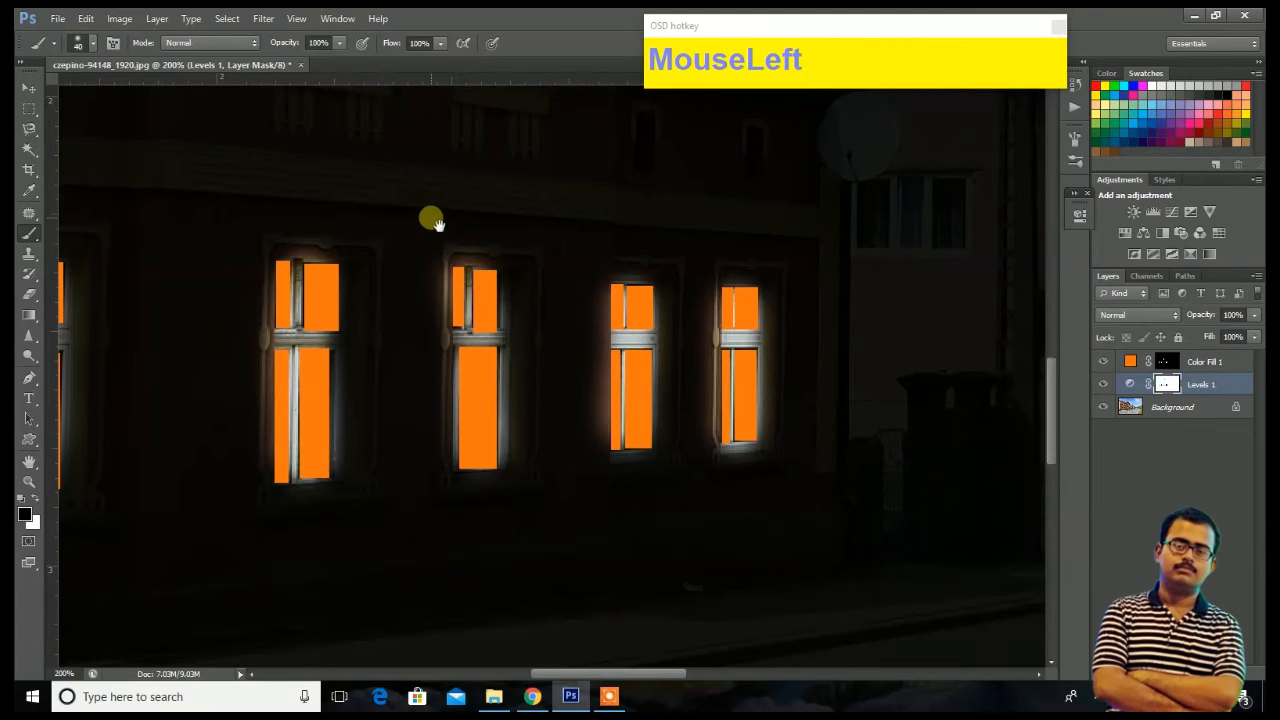
Paint black on the Levels 1 mask over the frames of both upper-floor windows with the 40 px brush
{"action": "left_click_drag", "start_coordinate": [429, 214], "coordinate": [851, 531]}
{"action": "mouse_move", "coordinate": [724, 235]}
{"action": "left_mouse_down"}
{"action": "mouse_move", "coordinate": [731, 200]}
{"action": "mouse_move", "coordinate": [748, 343]}
{"action": "left_mouse_up"}
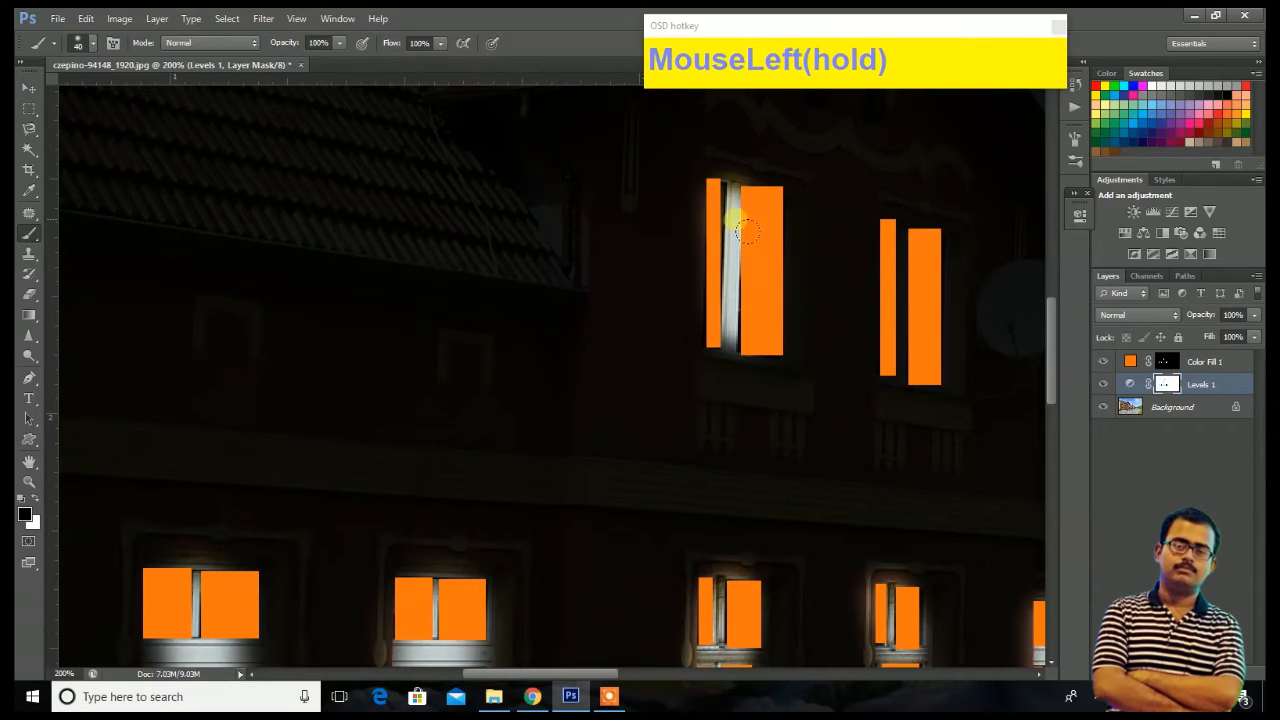
{"action": "mouse_move", "coordinate": [738, 205]}
{"action": "left_mouse_down"}
{"action": "mouse_move", "coordinate": [760, 220]}
{"action": "mouse_move", "coordinate": [775, 272]}
{"action": "mouse_move", "coordinate": [766, 312]}
{"action": "left_mouse_up"}
{"action": "mouse_move", "coordinate": [905, 243]}
{"action": "left_mouse_down"}
{"action": "mouse_move", "coordinate": [915, 365]}
{"action": "mouse_move", "coordinate": [920, 275]}
{"action": "left_mouse_up"}
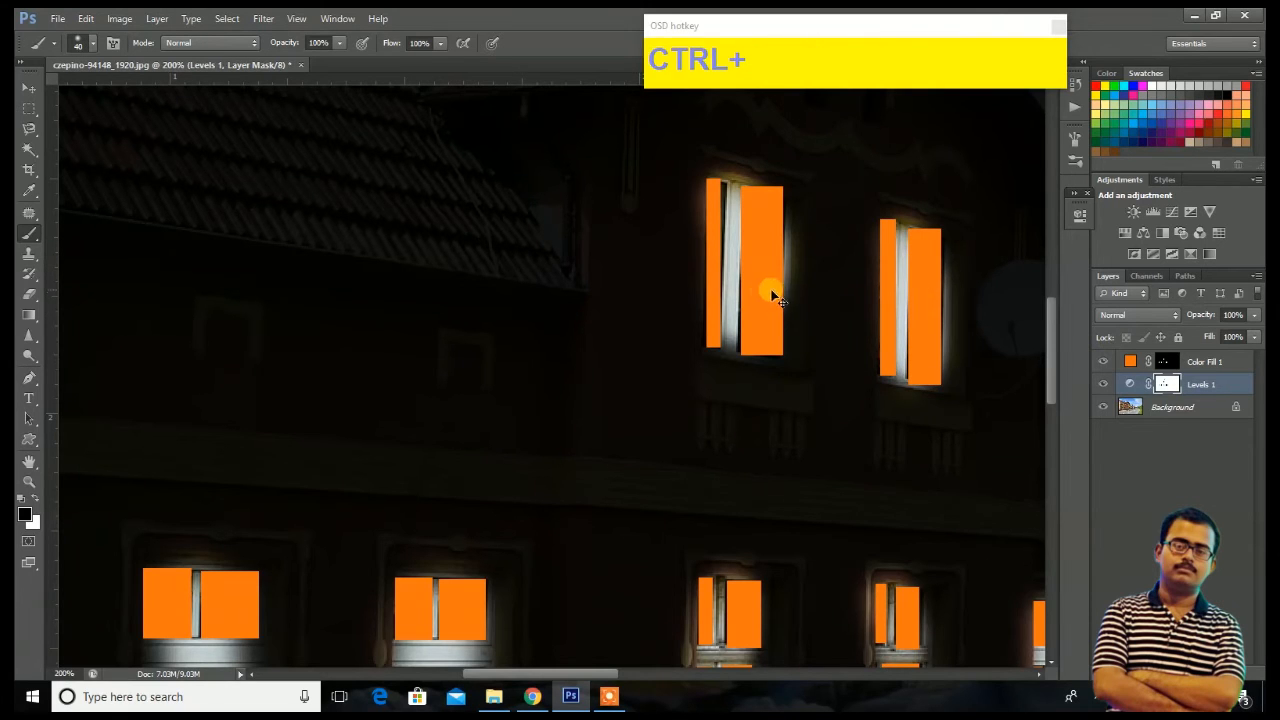
{"action": "key", "text": "ctrl+minus"}
{"action": "key", "text": "ctrl+minus"}
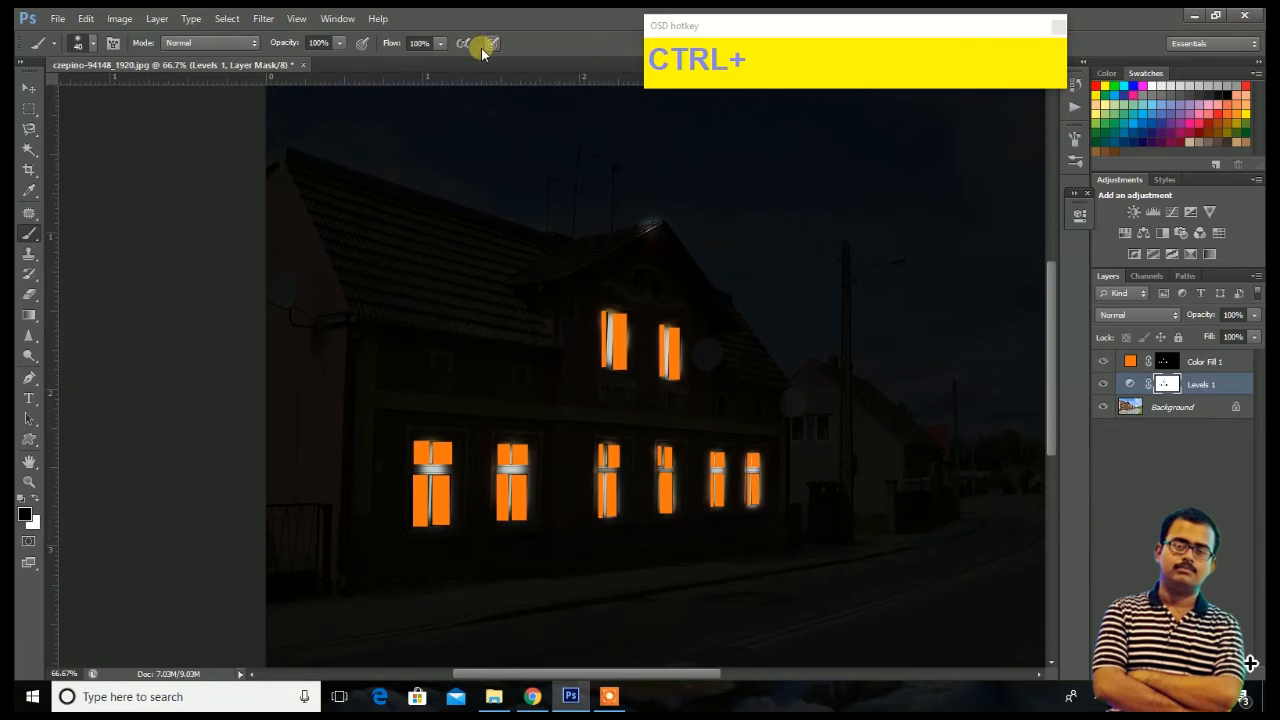
{"action": "left_click_drag", "start_coordinate": [441, 44], "coordinate": [388, 62]}
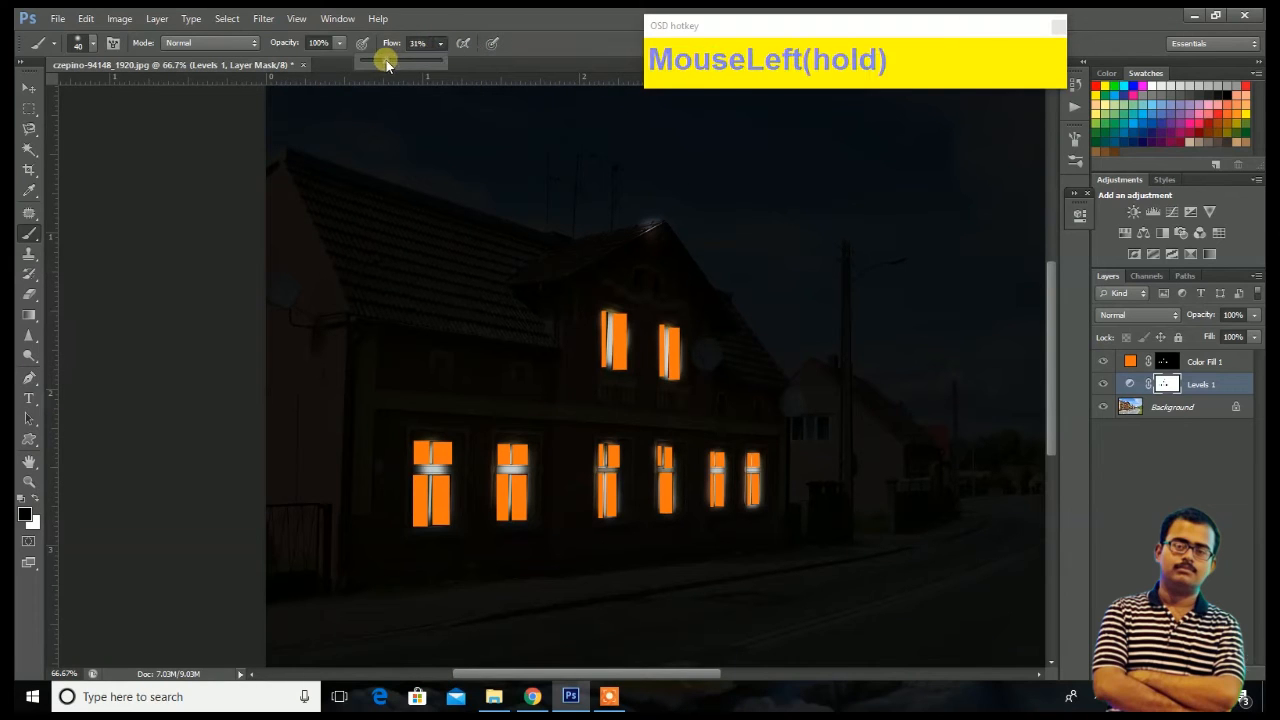
{"action": "left_click", "coordinate": [437, 41]}
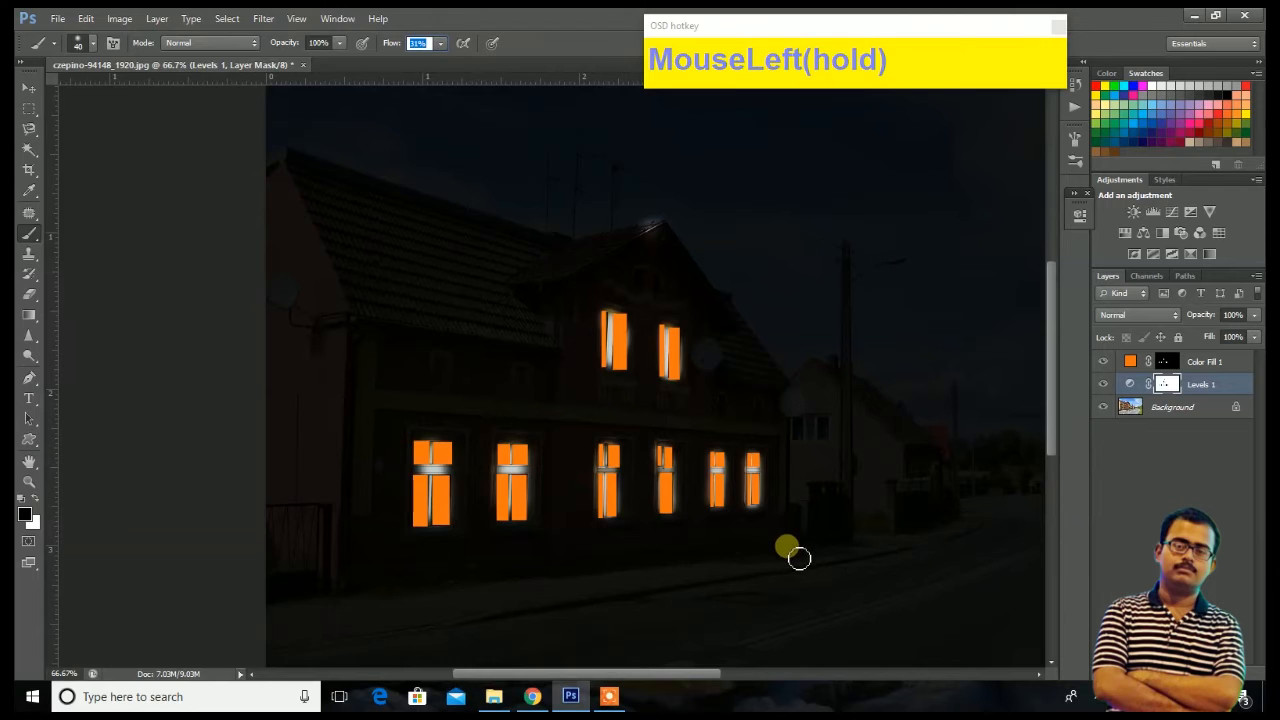
{"action": "key", "text": "ctrl+plus"}
{"action": "key", "text": "ctrl+plus"}
{"action": "left_click_drag", "start_coordinate": [823, 451], "coordinate": [240, 185]}
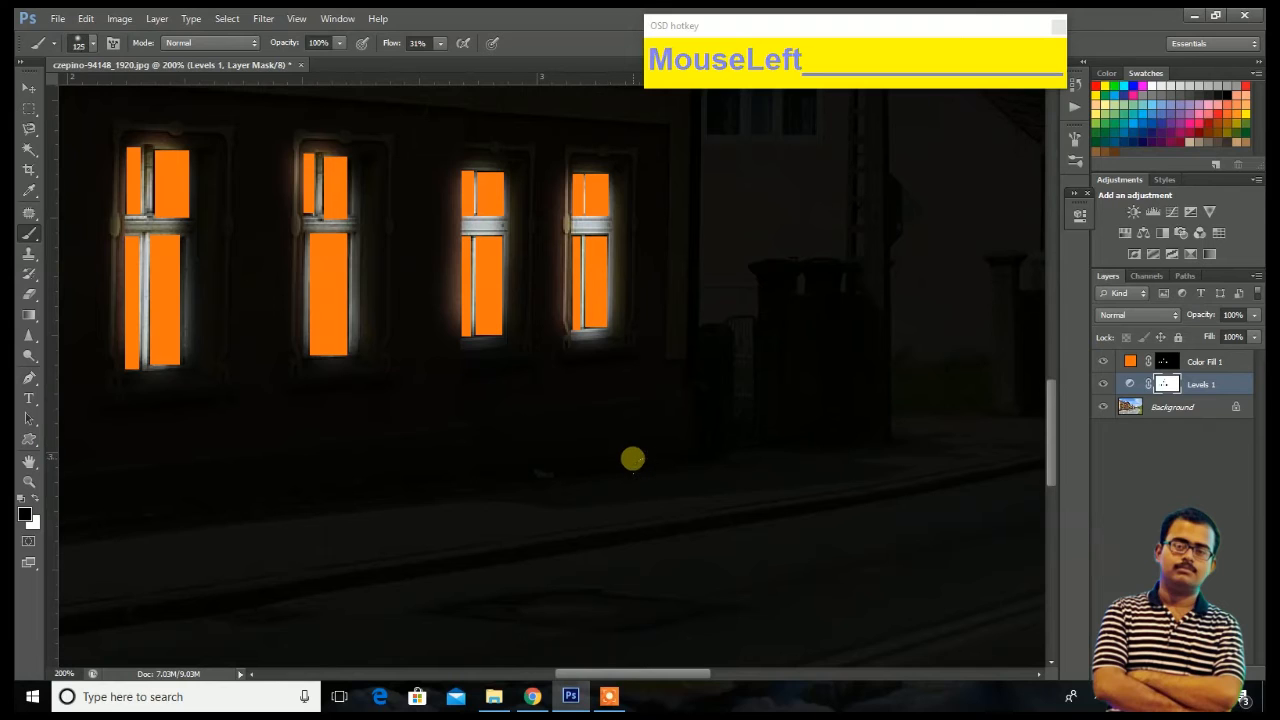
{"action": "key", "text": "bracketleft"}
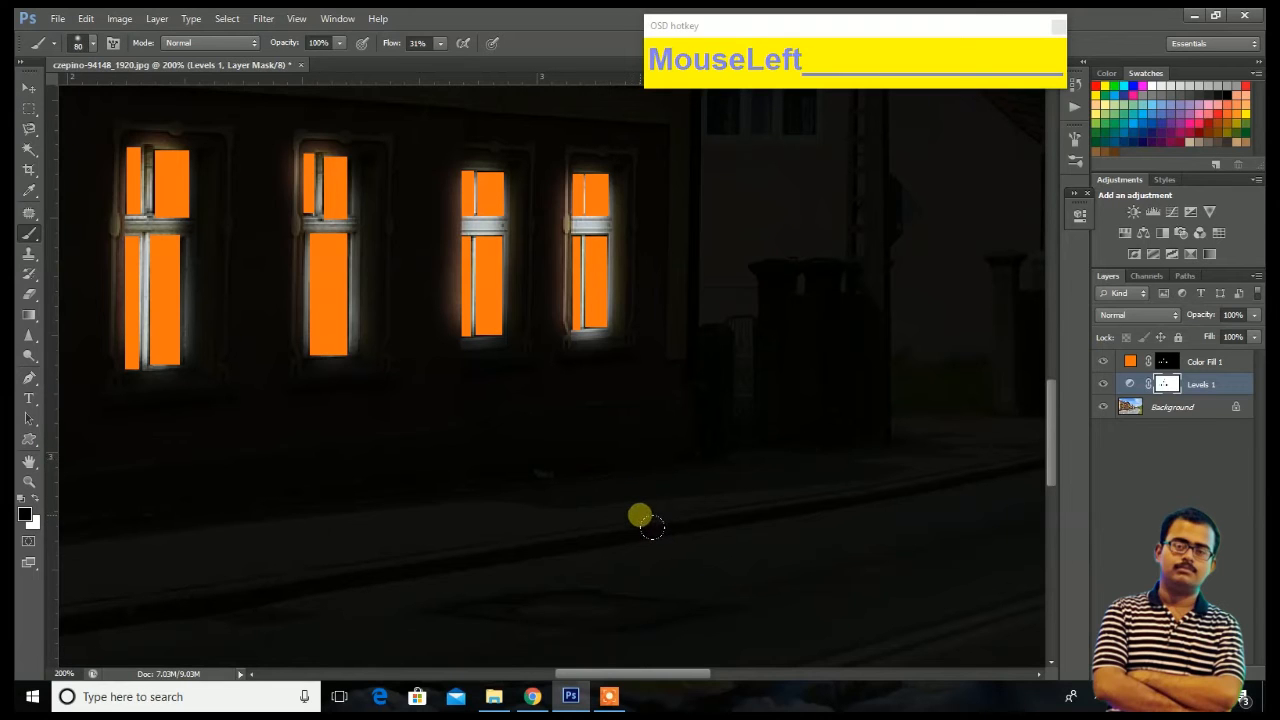
{"action": "mouse_move", "coordinate": [627, 497]}
{"action": "left_mouse_down"}
{"action": "mouse_move", "coordinate": [692, 529]}
{"action": "mouse_move", "coordinate": [789, 542]}
{"action": "mouse_move", "coordinate": [699, 515]}
{"action": "mouse_move", "coordinate": [704, 503]}
{"action": "mouse_move", "coordinate": [742, 505]}
{"action": "mouse_move", "coordinate": [809, 543]}
{"action": "mouse_move", "coordinate": [676, 496]}
{"action": "mouse_move", "coordinate": [630, 505]}
{"action": "mouse_move", "coordinate": [757, 520]}
{"action": "left_mouse_up"}
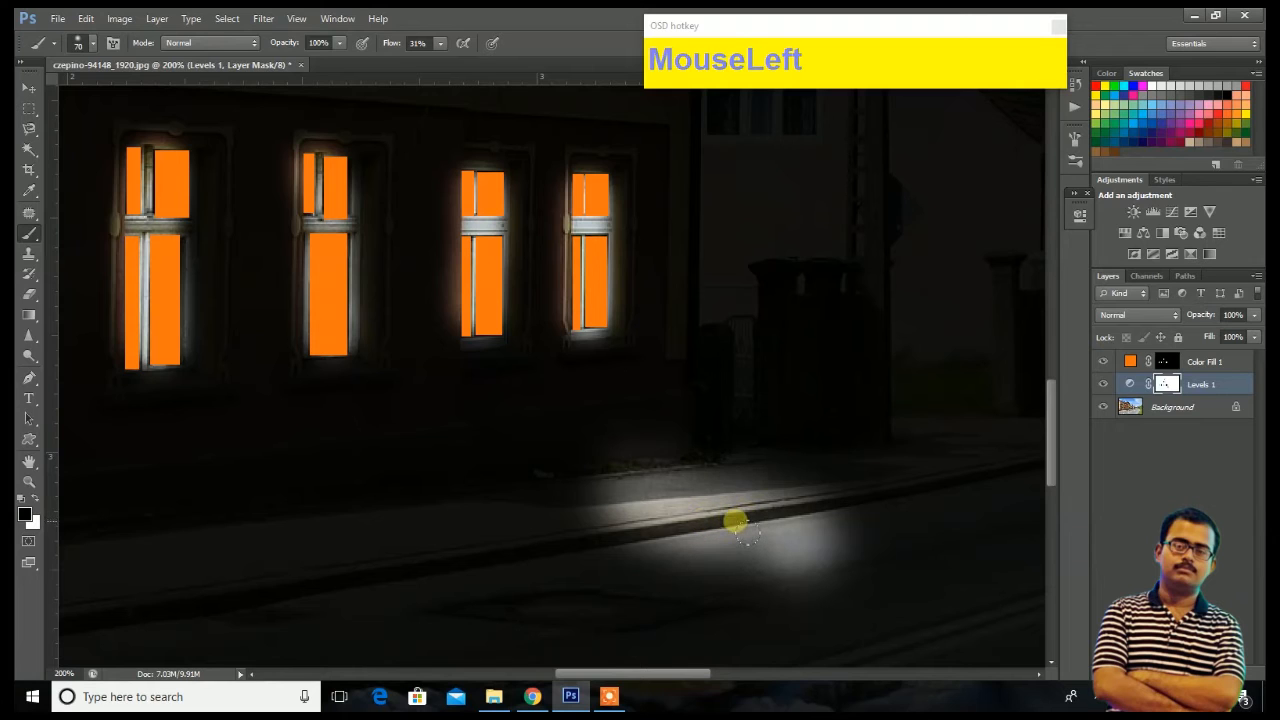
{"action": "key", "text": "ctrl+minus"}
{"action": "key", "text": "ctrl+minus"}
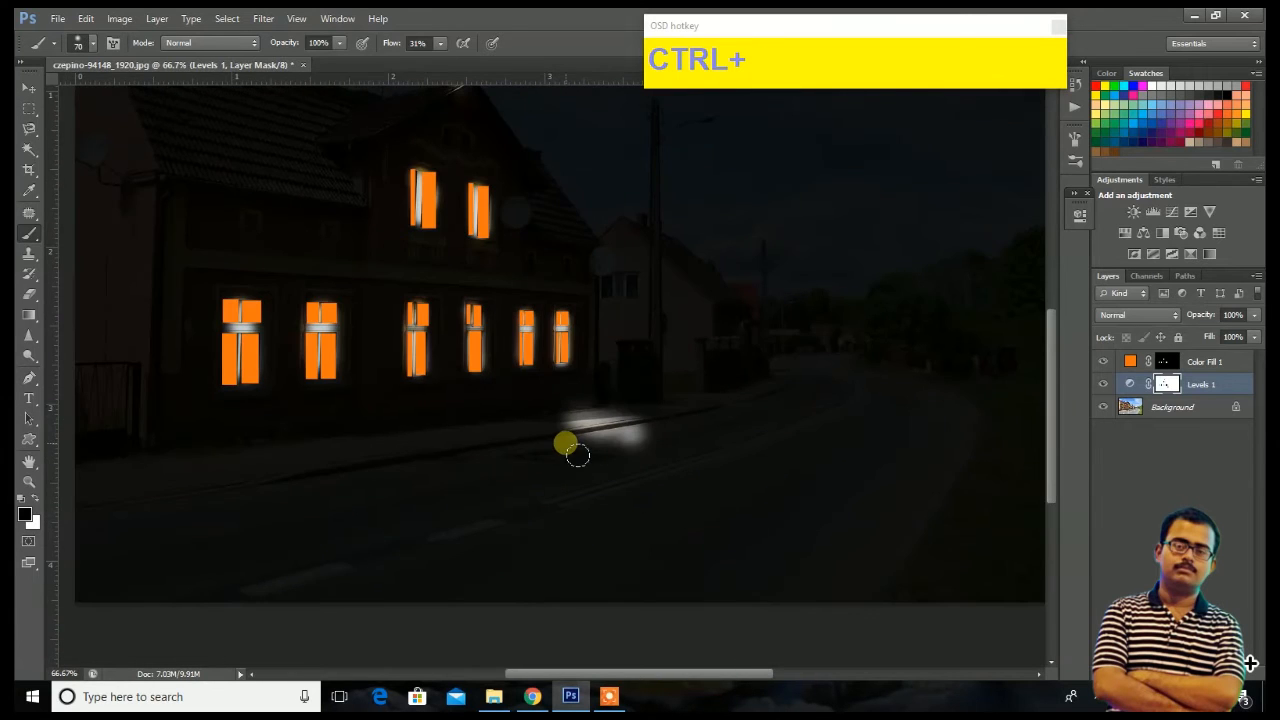
Set the brush flow to 1% and paint faint light on the mask over the pavement and road below the farthest ground-floor windows
{"action": "key", "text": "F7"}
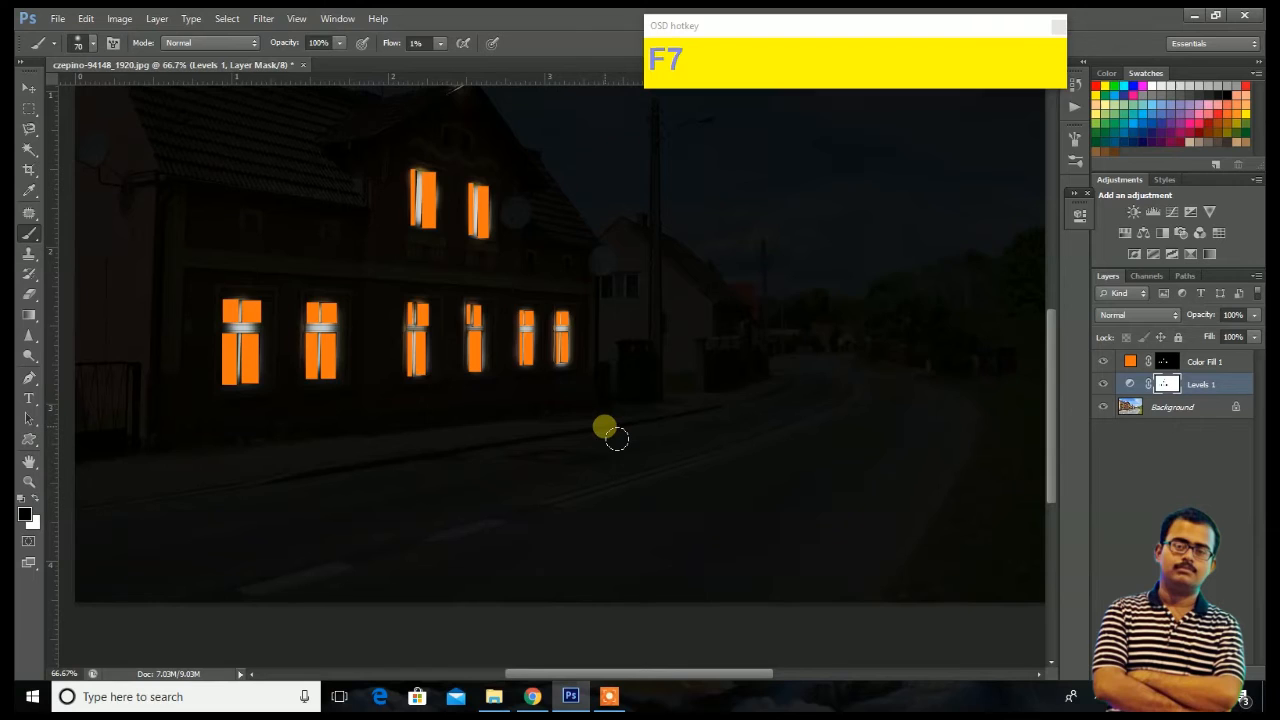
{"action": "key", "text": "ctrl+plus"}
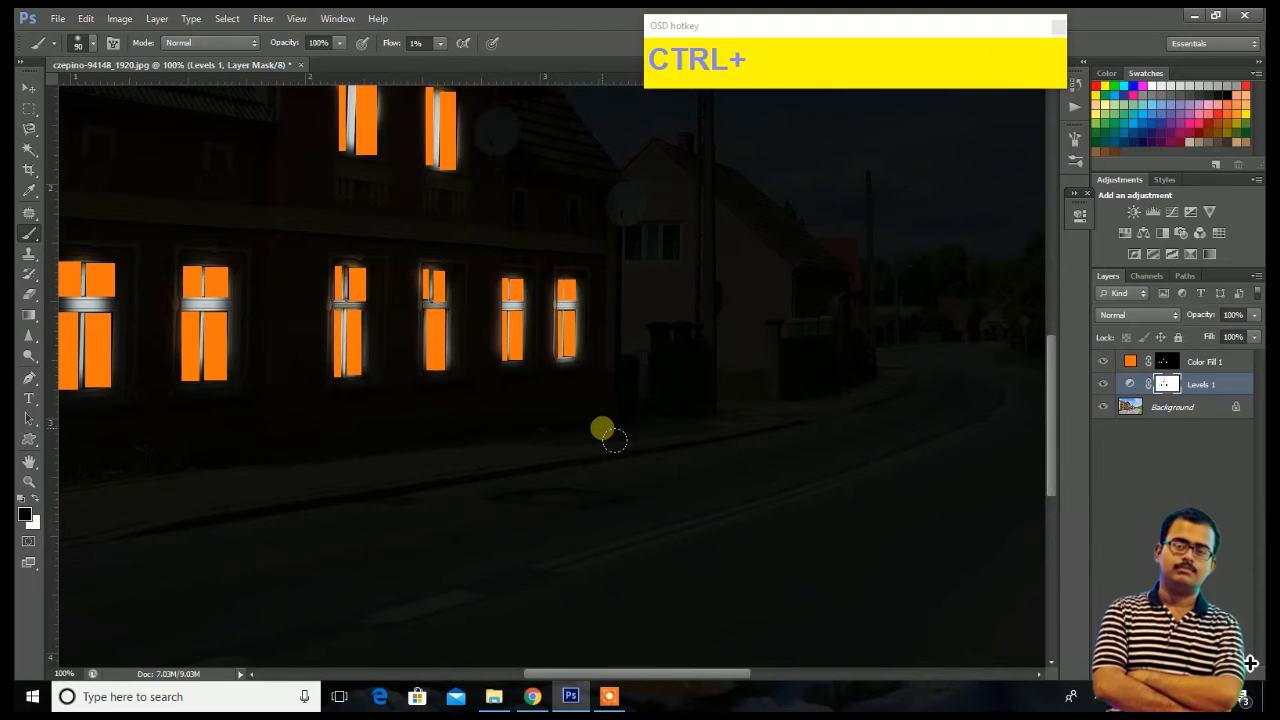
{"action": "mouse_move", "coordinate": [609, 451]}
{"action": "left_mouse_down"}
{"action": "mouse_move", "coordinate": [594, 460]}
{"action": "mouse_move", "coordinate": [634, 470]}
{"action": "left_mouse_up"}
{"action": "mouse_move", "coordinate": [728, 450]}
{"action": "left_mouse_down"}
{"action": "mouse_move", "coordinate": [640, 452]}
{"action": "mouse_move", "coordinate": [700, 471]}
{"action": "mouse_move", "coordinate": [637, 466]}
{"action": "mouse_move", "coordinate": [659, 466]}
{"action": "mouse_move", "coordinate": [633, 450]}
{"action": "mouse_move", "coordinate": [665, 468]}
{"action": "mouse_move", "coordinate": [618, 449]}
{"action": "left_mouse_up"}
{"action": "left_click_drag", "start_coordinate": [684, 479], "coordinate": [728, 437]}
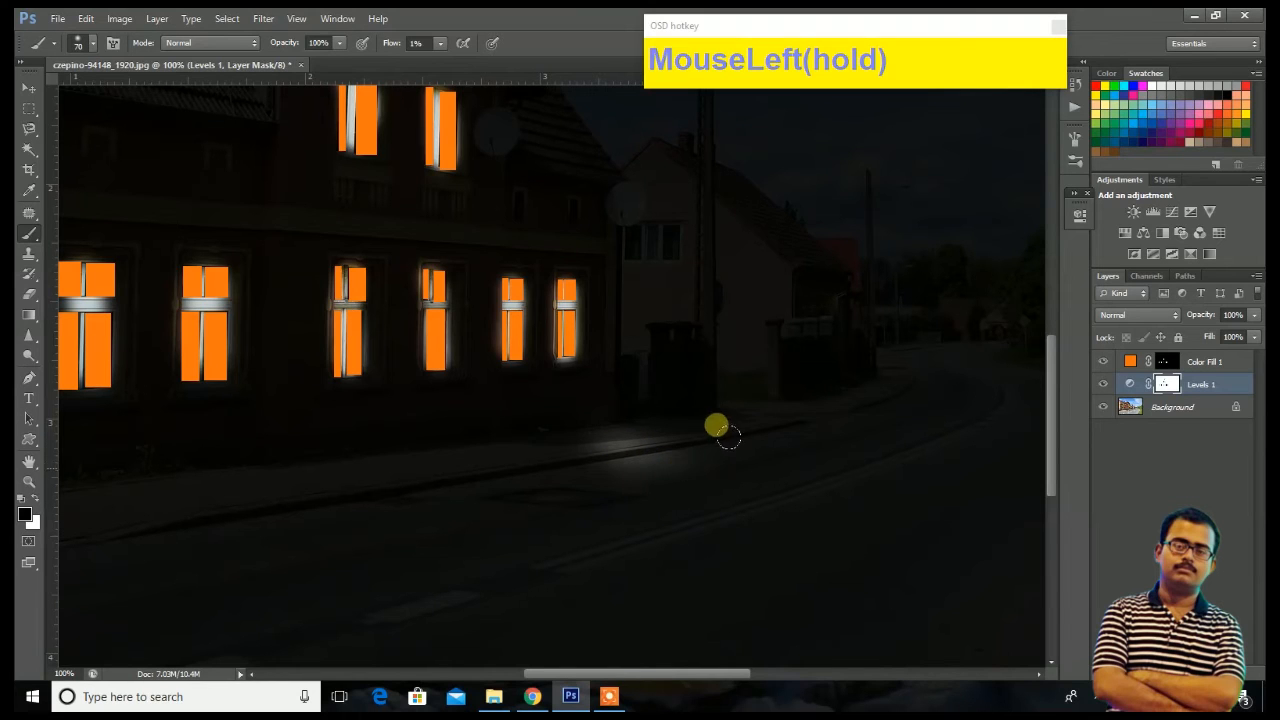
{"action": "mouse_move", "coordinate": [613, 463]}
{"action": "left_mouse_down"}
{"action": "mouse_move", "coordinate": [553, 452]}
{"action": "mouse_move", "coordinate": [597, 497]}
{"action": "mouse_move", "coordinate": [541, 451]}
{"action": "mouse_move", "coordinate": [608, 507]}
{"action": "mouse_move", "coordinate": [564, 462]}
{"action": "mouse_move", "coordinate": [598, 488]}
{"action": "mouse_move", "coordinate": [565, 476]}
{"action": "mouse_move", "coordinate": [499, 486]}
{"action": "left_mouse_up"}
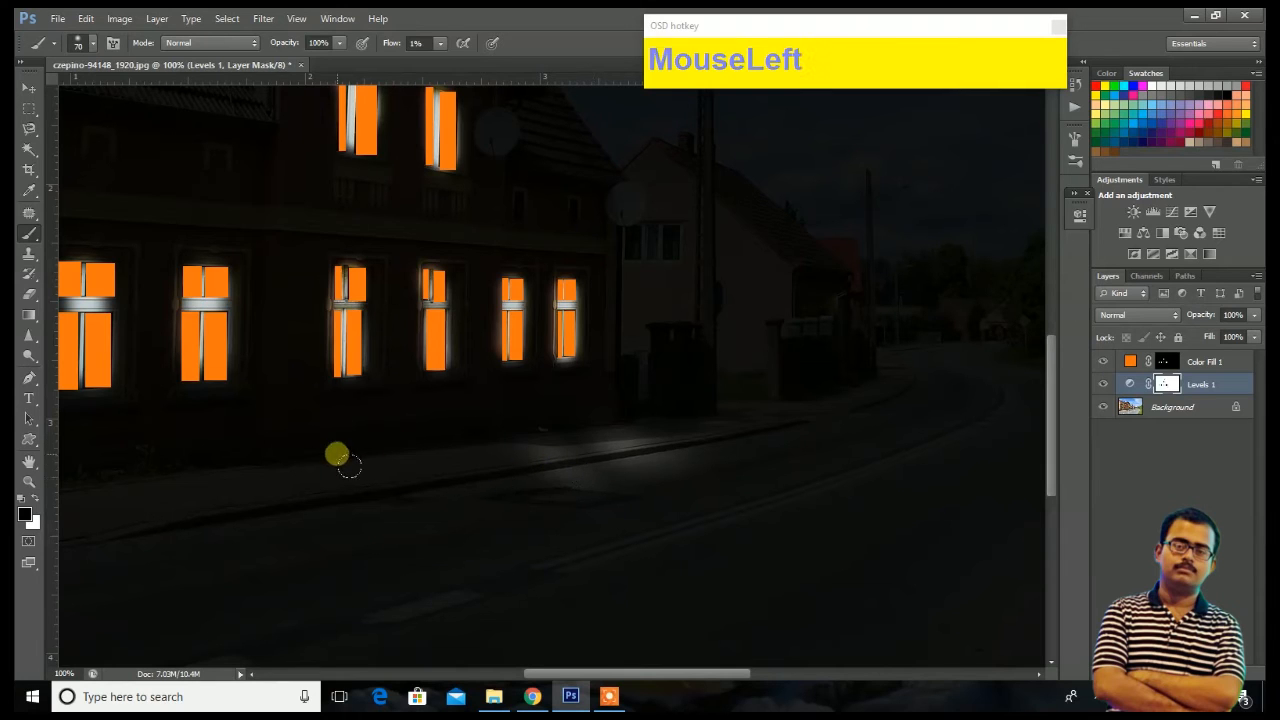
Paint faint light on the mask over the pavement and road below the remaining ground-floor windows with a 125 px brush
{"action": "mouse_move", "coordinate": [257, 506]}
{"action": "left_mouse_down"}
{"action": "mouse_move", "coordinate": [226, 504]}
{"action": "mouse_move", "coordinate": [237, 504]}
{"action": "left_mouse_up"}
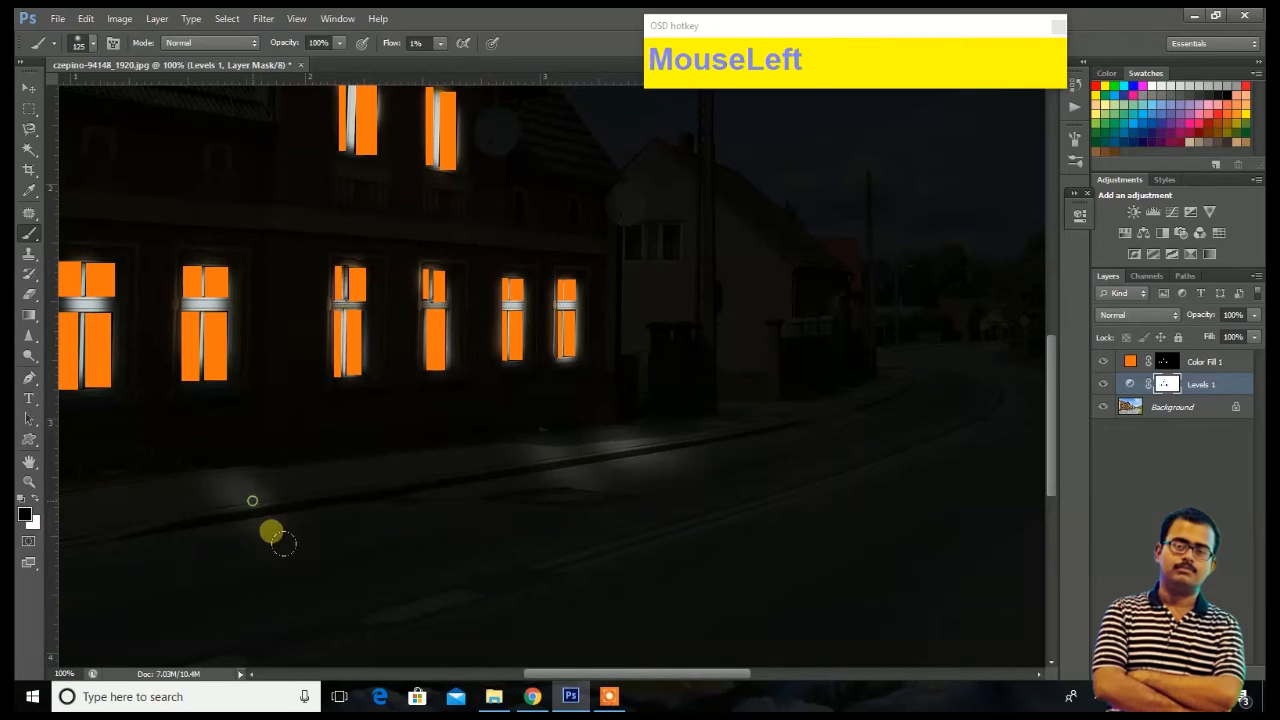
{"action": "mouse_move", "coordinate": [266, 520]}
{"action": "left_mouse_down"}
{"action": "mouse_move", "coordinate": [308, 530]}
{"action": "mouse_move", "coordinate": [412, 539]}
{"action": "mouse_move", "coordinate": [391, 480]}
{"action": "mouse_move", "coordinate": [437, 516]}
{"action": "mouse_move", "coordinate": [401, 477]}
{"action": "mouse_move", "coordinate": [444, 522]}
{"action": "mouse_move", "coordinate": [383, 479]}
{"action": "mouse_move", "coordinate": [450, 539]}
{"action": "mouse_move", "coordinate": [479, 493]}
{"action": "mouse_move", "coordinate": [525, 500]}
{"action": "mouse_move", "coordinate": [508, 486]}
{"action": "mouse_move", "coordinate": [675, 608]}
{"action": "mouse_move", "coordinate": [758, 532]}
{"action": "mouse_move", "coordinate": [637, 541]}
{"action": "left_mouse_up"}
{"action": "mouse_move", "coordinate": [528, 556]}
{"action": "left_mouse_down"}
{"action": "mouse_move", "coordinate": [588, 552]}
{"action": "mouse_move", "coordinate": [880, 469]}
{"action": "left_mouse_up"}
{"action": "mouse_move", "coordinate": [478, 434]}
{"action": "left_mouse_down"}
{"action": "mouse_move", "coordinate": [526, 463]}
{"action": "mouse_move", "coordinate": [460, 429]}
{"action": "mouse_move", "coordinate": [476, 421]}
{"action": "left_mouse_up"}
{"action": "mouse_move", "coordinate": [640, 486]}
{"action": "left_mouse_down"}
{"action": "mouse_move", "coordinate": [504, 444]}
{"action": "mouse_move", "coordinate": [470, 470]}
{"action": "mouse_move", "coordinate": [441, 437]}
{"action": "mouse_move", "coordinate": [531, 503]}
{"action": "mouse_move", "coordinate": [533, 445]}
{"action": "mouse_move", "coordinate": [722, 482]}
{"action": "mouse_move", "coordinate": [642, 388]}
{"action": "mouse_move", "coordinate": [615, 395]}
{"action": "mouse_move", "coordinate": [661, 466]}
{"action": "mouse_move", "coordinate": [800, 509]}
{"action": "left_mouse_up"}
{"action": "scroll", "coordinate": [770, 477], "scroll_direction": "up", "scroll_amount": 2}
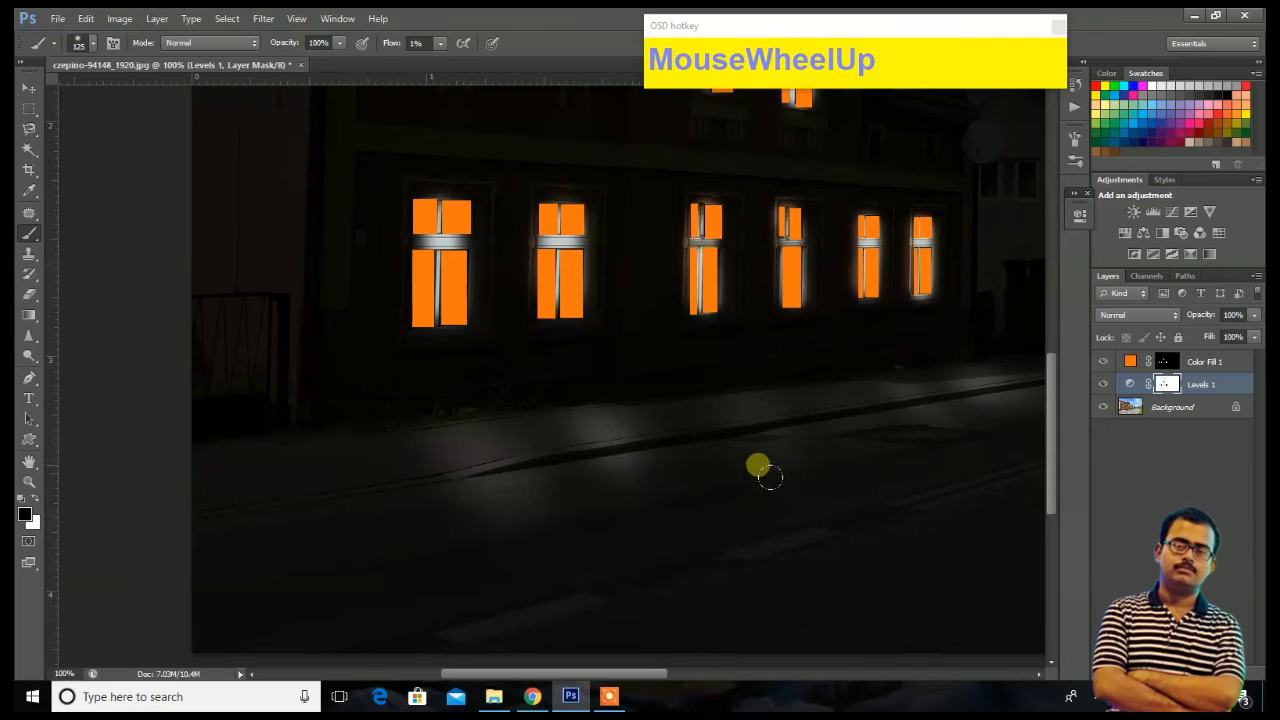
{"action": "mouse_move", "coordinate": [736, 428]}
{"action": "left_mouse_down"}
{"action": "mouse_move", "coordinate": [791, 471]}
{"action": "mouse_move", "coordinate": [862, 430]}
{"action": "mouse_move", "coordinate": [887, 398]}
{"action": "mouse_move", "coordinate": [852, 384]}
{"action": "mouse_move", "coordinate": [868, 423]}
{"action": "mouse_move", "coordinate": [893, 437]}
{"action": "left_mouse_up"}
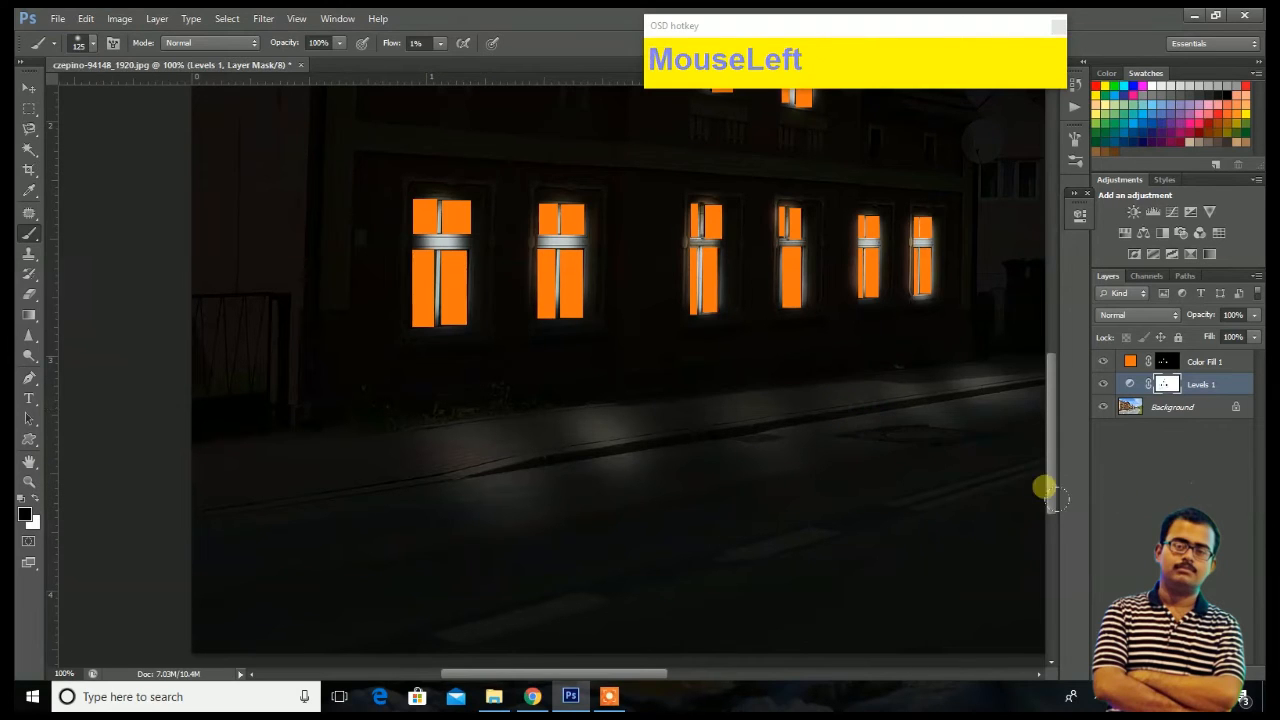
Enlarge the brush to 250 px and paint faint light on the Levels 1 mask over the roadside grass
{"action": "key", "text": "ctrl+minus"}
{"action": "key", "text": "ctrl+minus"}
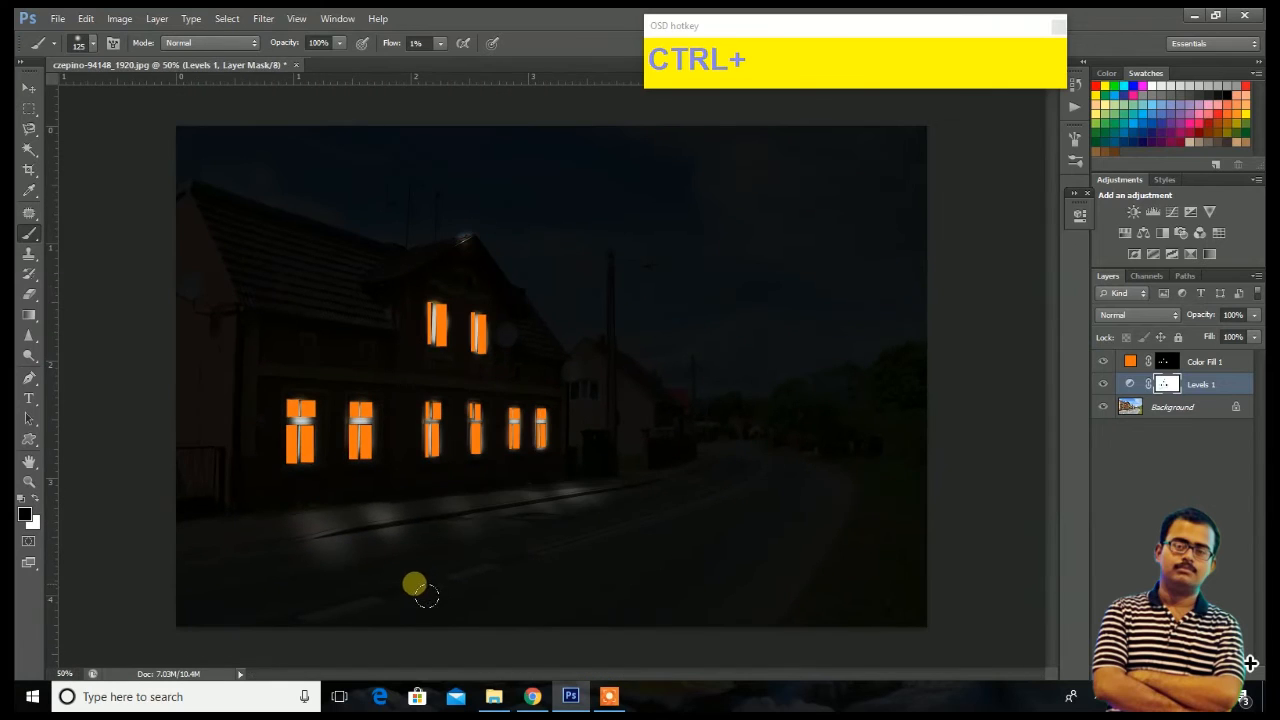
{"action": "key", "text": "bracketright"}
{"action": "key", "text": "bracketright"}
{"action": "left_click_drag", "start_coordinate": [883, 542], "coordinate": [931, 507]}
{"action": "mouse_move", "coordinate": [930, 600]}
{"action": "left_mouse_down"}
{"action": "mouse_move", "coordinate": [877, 623]}
{"action": "mouse_move", "coordinate": [893, 523]}
{"action": "mouse_move", "coordinate": [884, 581]}
{"action": "mouse_move", "coordinate": [987, 443]}
{"action": "mouse_move", "coordinate": [955, 502]}
{"action": "mouse_move", "coordinate": [661, 303]}
{"action": "mouse_move", "coordinate": [463, 111]}
{"action": "left_mouse_up"}
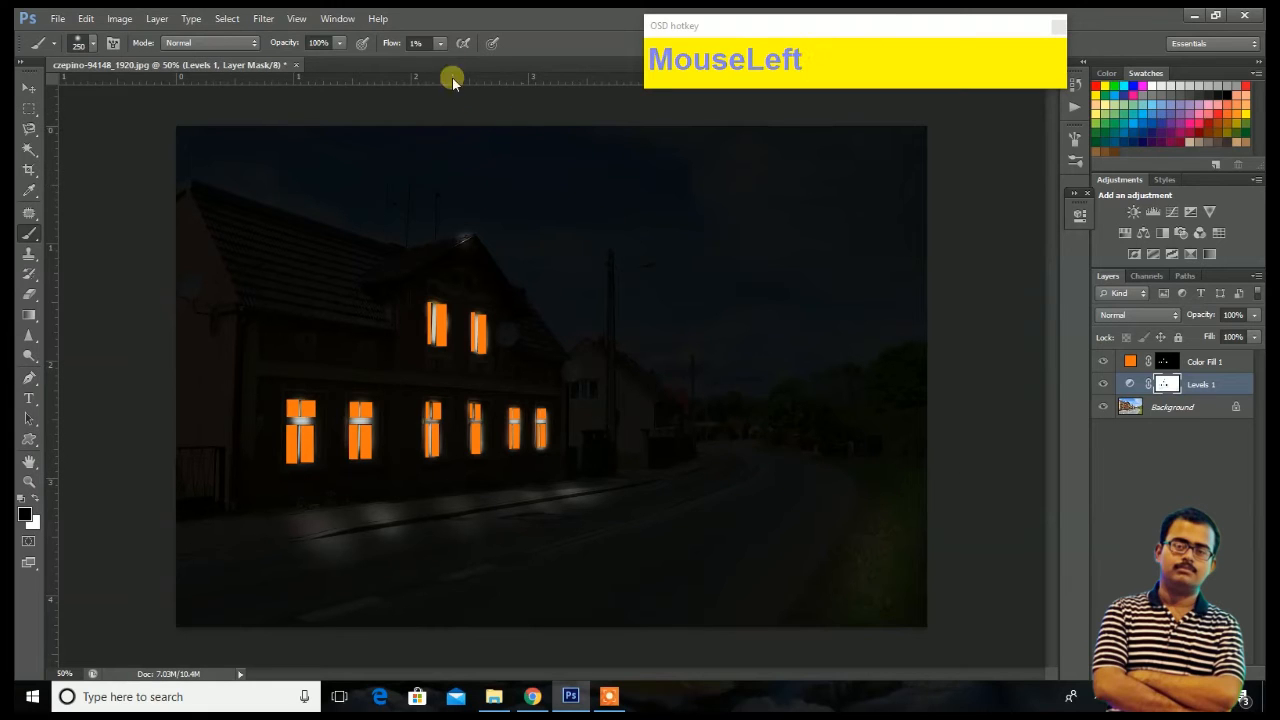
Set the brush flow to 8% and brighten the roadside grass and the road bend on the mask, reducing the brush to 175 px
{"action": "left_click", "coordinate": [416, 43]}
{"action": "type", "text": "8"}
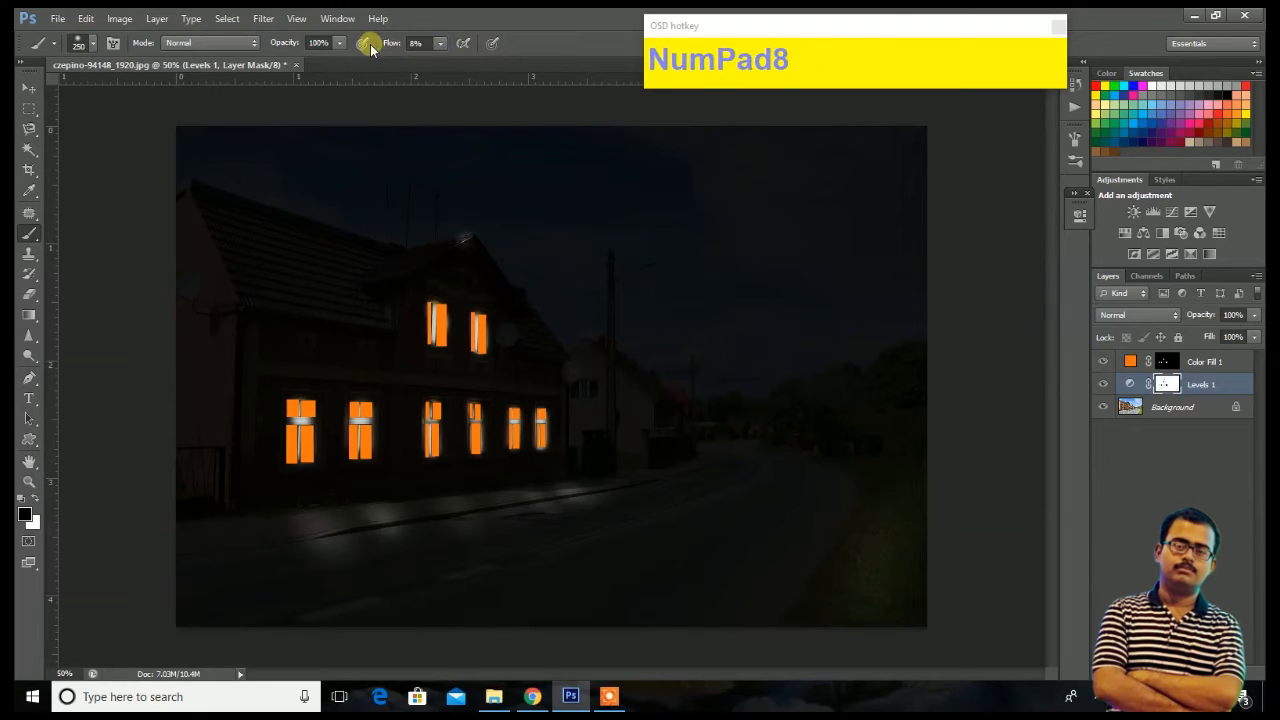
{"action": "mouse_move", "coordinate": [889, 543]}
{"action": "left_mouse_down"}
{"action": "mouse_move", "coordinate": [912, 585]}
{"action": "mouse_move", "coordinate": [861, 670]}
{"action": "mouse_move", "coordinate": [851, 597]}
{"action": "mouse_move", "coordinate": [832, 604]}
{"action": "mouse_move", "coordinate": [1041, 630]}
{"action": "mouse_move", "coordinate": [819, 636]}
{"action": "mouse_move", "coordinate": [910, 634]}
{"action": "mouse_move", "coordinate": [891, 530]}
{"action": "mouse_move", "coordinate": [938, 514]}
{"action": "mouse_move", "coordinate": [750, 494]}
{"action": "mouse_move", "coordinate": [800, 443]}
{"action": "mouse_move", "coordinate": [799, 469]}
{"action": "mouse_move", "coordinate": [743, 500]}
{"action": "mouse_move", "coordinate": [834, 344]}
{"action": "mouse_move", "coordinate": [713, 488]}
{"action": "mouse_move", "coordinate": [843, 530]}
{"action": "left_mouse_up"}
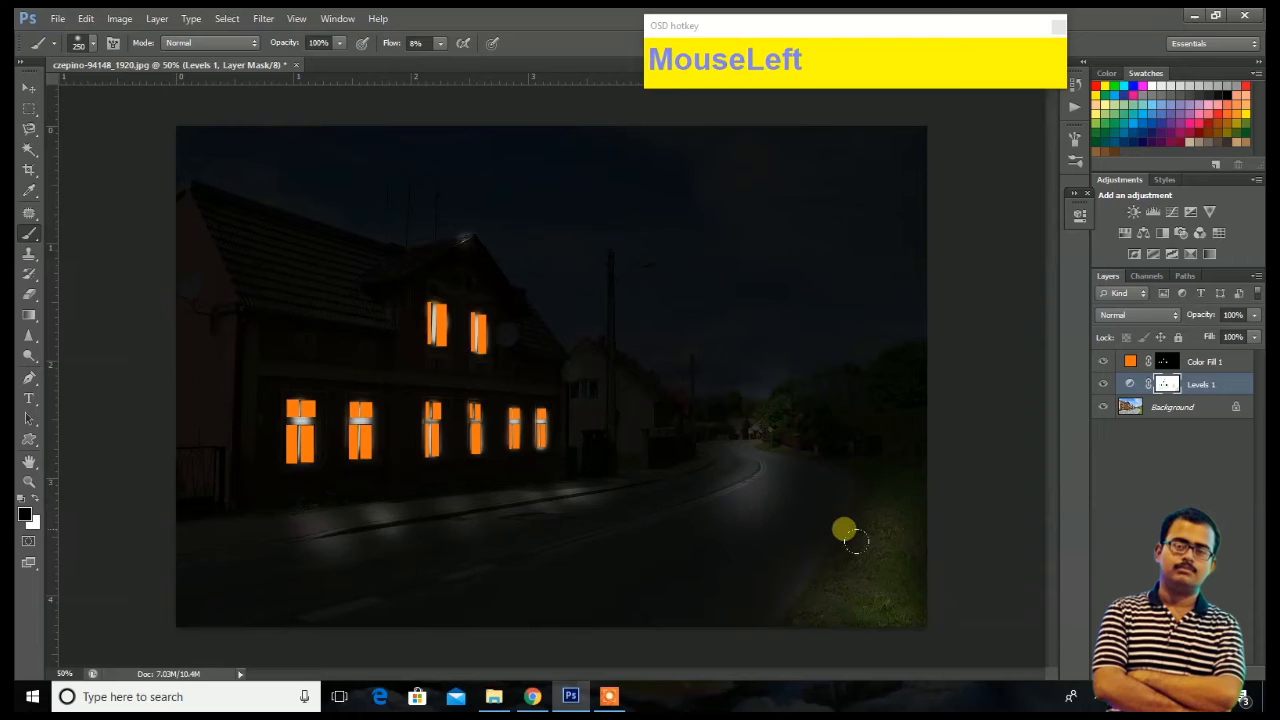
{"action": "key", "text": "ctrl+z"}
{"action": "mouse_move", "coordinate": [742, 492]}
{"action": "left_mouse_down"}
{"action": "mouse_move", "coordinate": [811, 457]}
{"action": "mouse_move", "coordinate": [751, 497]}
{"action": "mouse_move", "coordinate": [697, 497]}
{"action": "mouse_move", "coordinate": [725, 517]}
{"action": "mouse_move", "coordinate": [821, 419]}
{"action": "mouse_move", "coordinate": [749, 524]}
{"action": "mouse_move", "coordinate": [789, 476]}
{"action": "mouse_move", "coordinate": [777, 425]}
{"action": "left_mouse_up"}
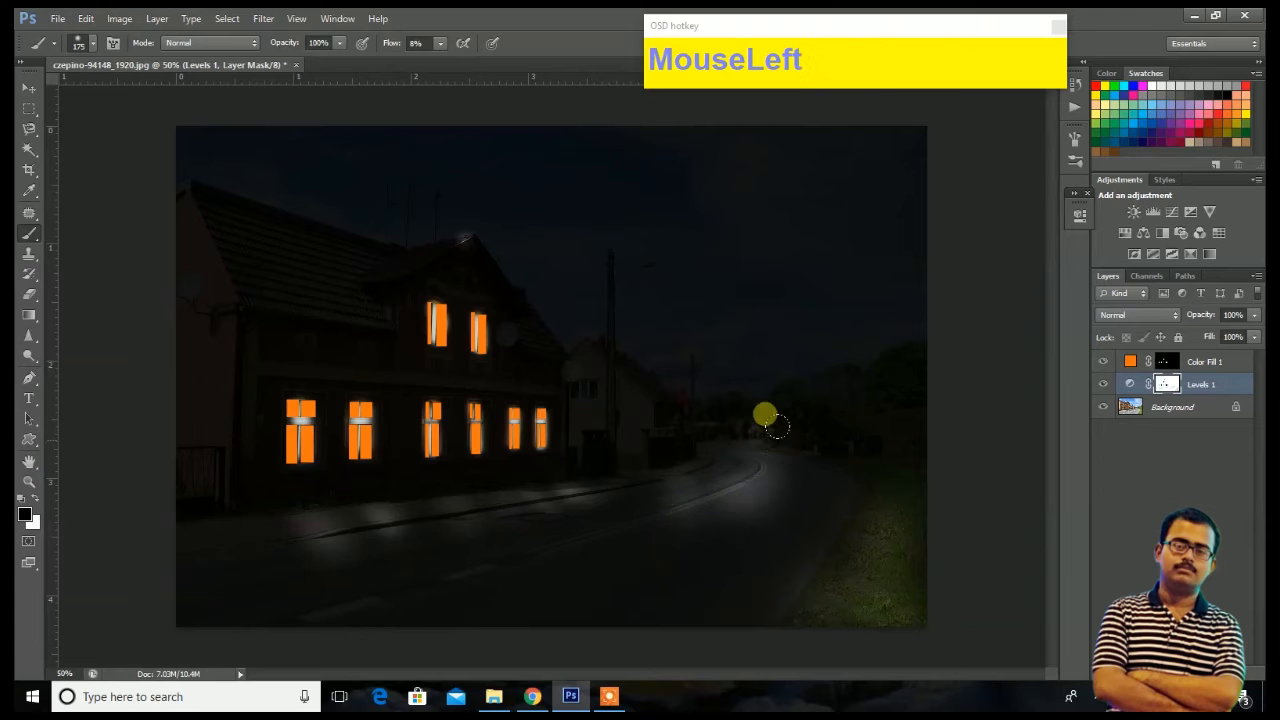
{"action": "mouse_move", "coordinate": [887, 499]}
{"action": "left_mouse_down"}
{"action": "mouse_move", "coordinate": [743, 446]}
{"action": "mouse_move", "coordinate": [855, 496]}
{"action": "mouse_move", "coordinate": [807, 484]}
{"action": "mouse_move", "coordinate": [729, 553]}
{"action": "mouse_move", "coordinate": [595, 520]}
{"action": "left_mouse_up"}
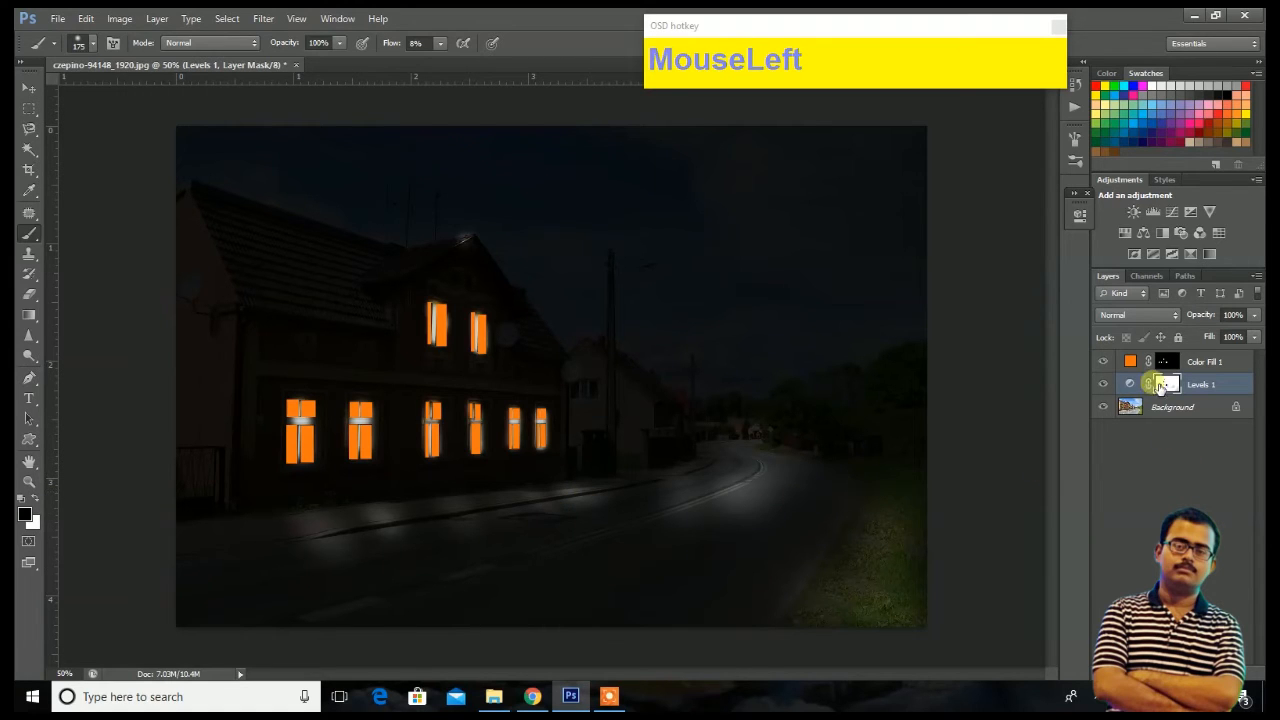
Try several yellow and orange tones for the Color Fill 1 layer and apply the muted gold c69f55 to the windows
{"action": "double_click", "coordinate": [1128, 363]}
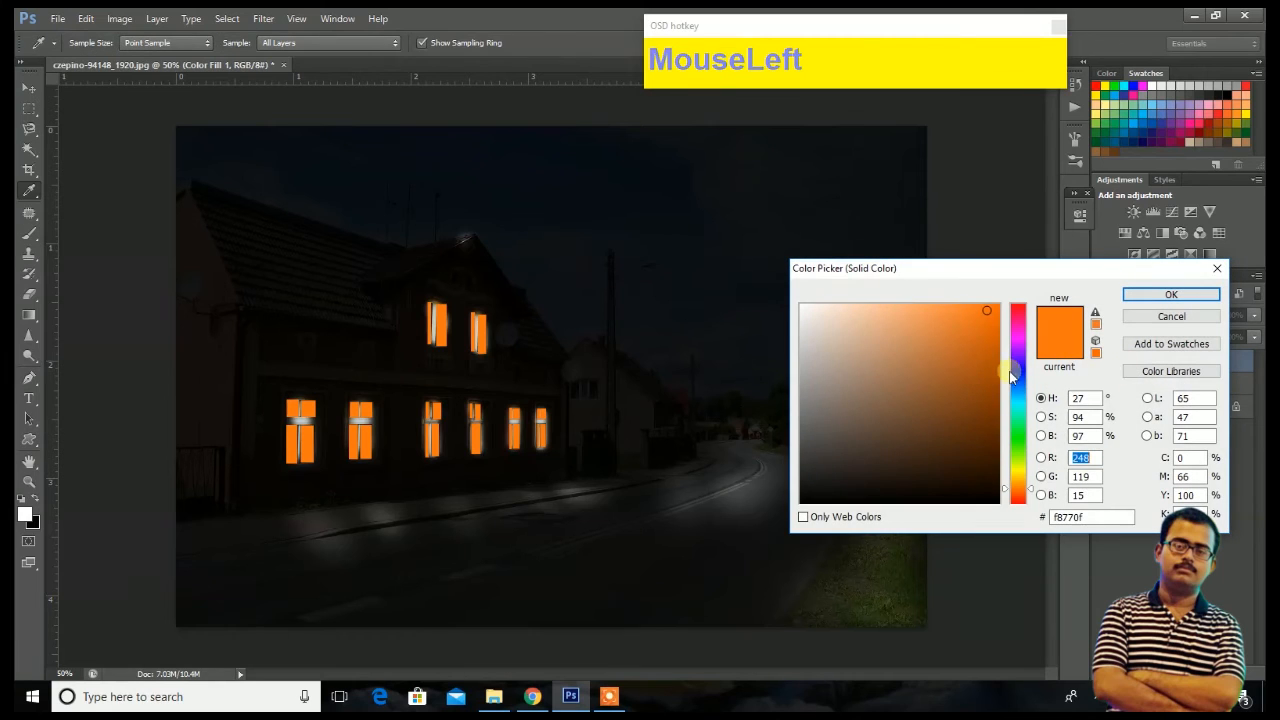
{"action": "left_click_drag", "start_coordinate": [1021, 472], "coordinate": [1013, 458]}
{"action": "left_click_drag", "start_coordinate": [976, 367], "coordinate": [922, 382]}
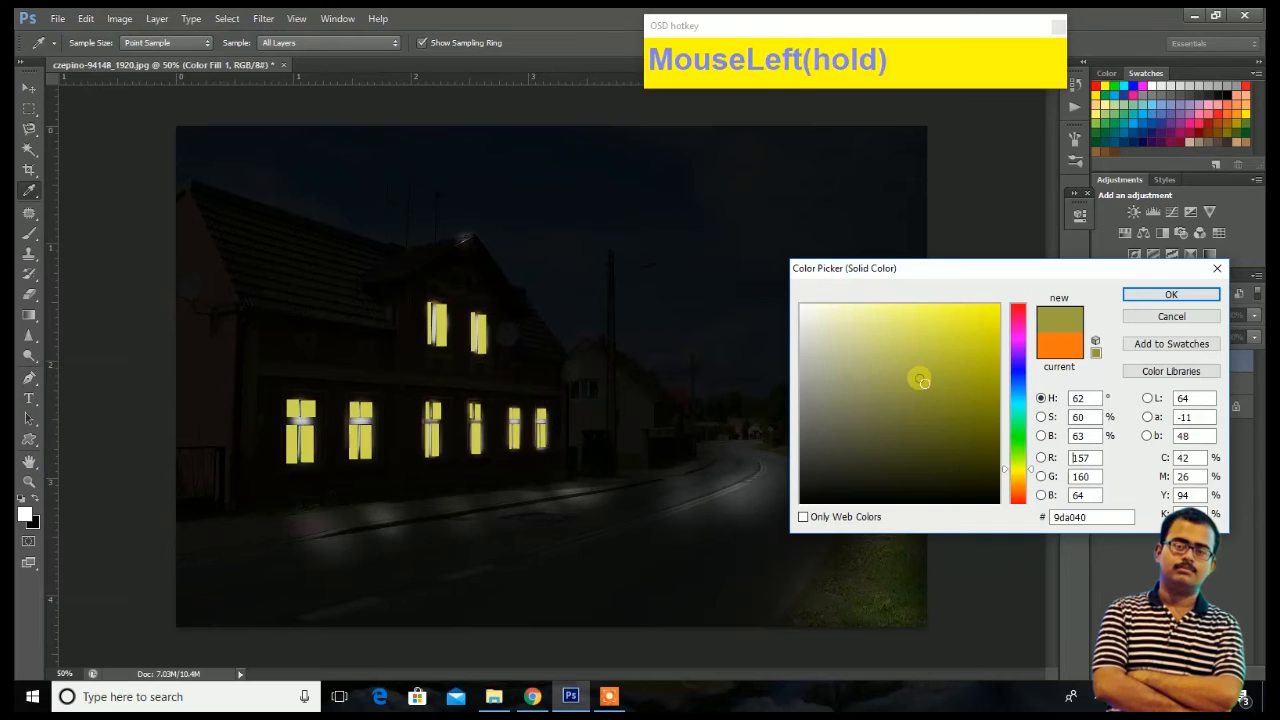
{"action": "left_click", "coordinate": [928, 416]}
{"action": "left_click", "coordinate": [958, 422]}
{"action": "left_click", "coordinate": [978, 387]}
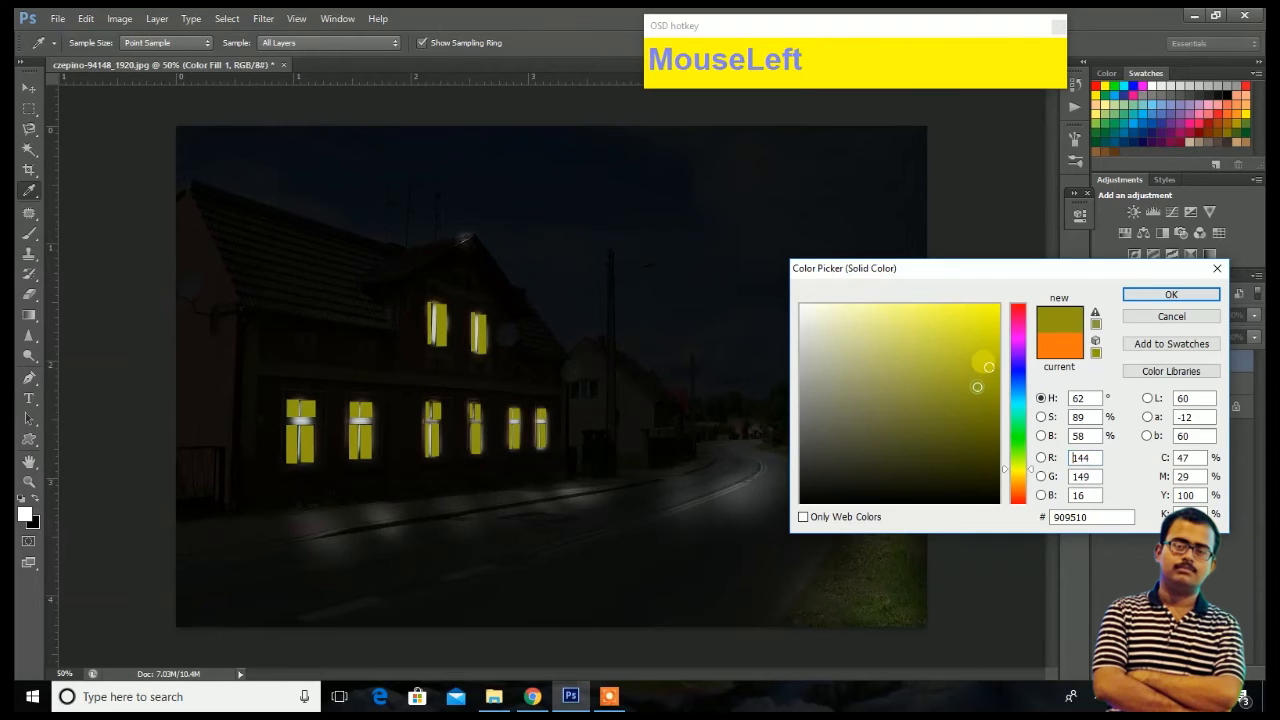
{"action": "left_click", "coordinate": [1021, 481]}
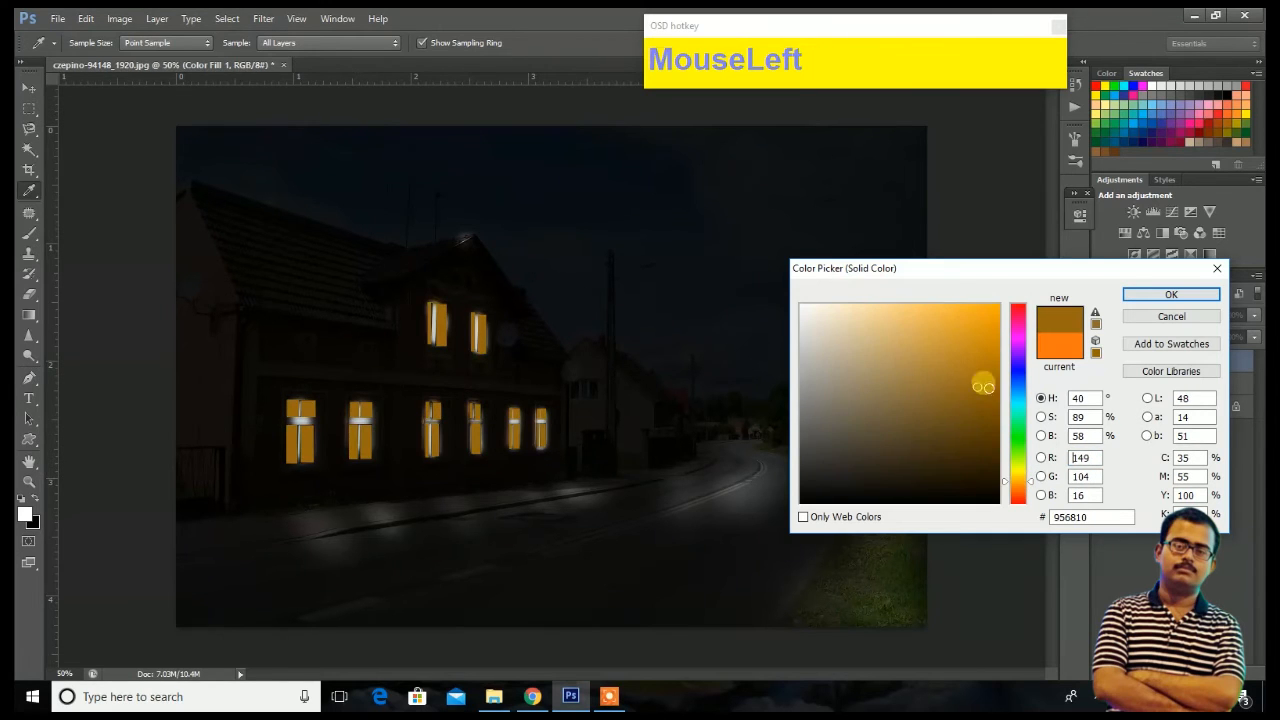
{"action": "left_click", "coordinate": [984, 321]}
{"action": "left_click", "coordinate": [963, 345]}
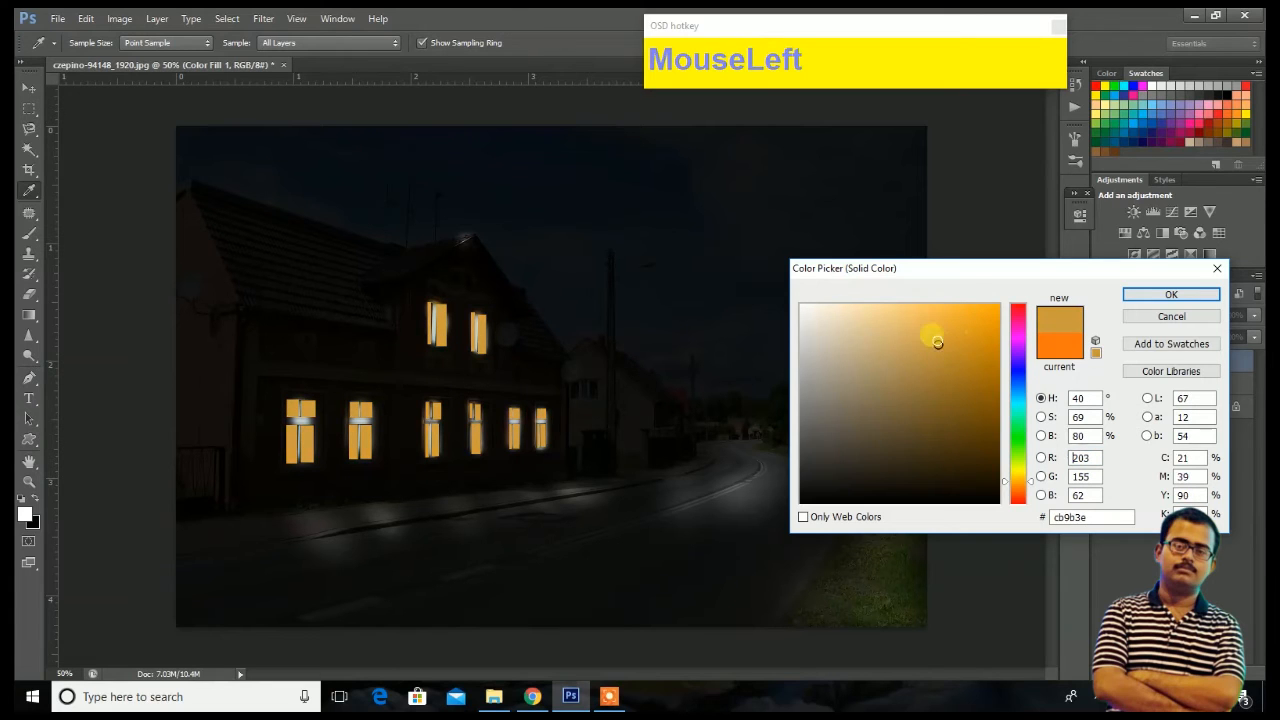
{"action": "left_click", "coordinate": [922, 331]}
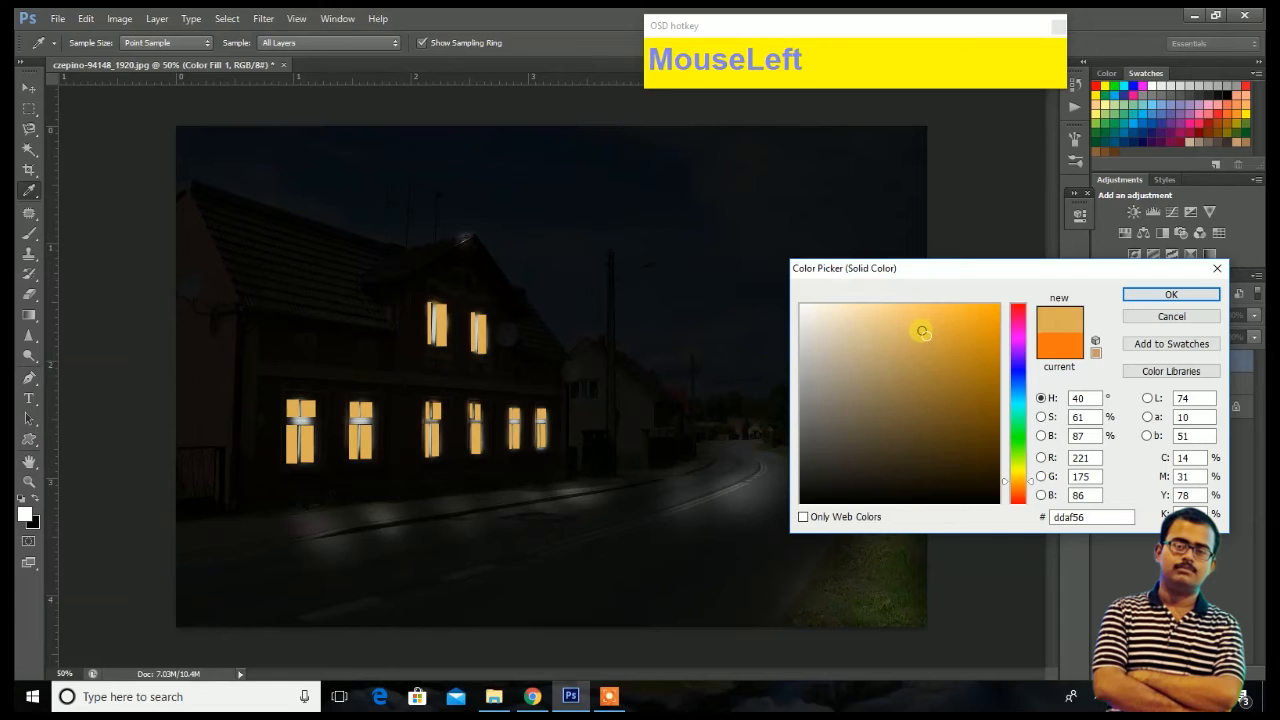
{"action": "left_click_drag", "start_coordinate": [922, 331], "coordinate": [897, 343]}
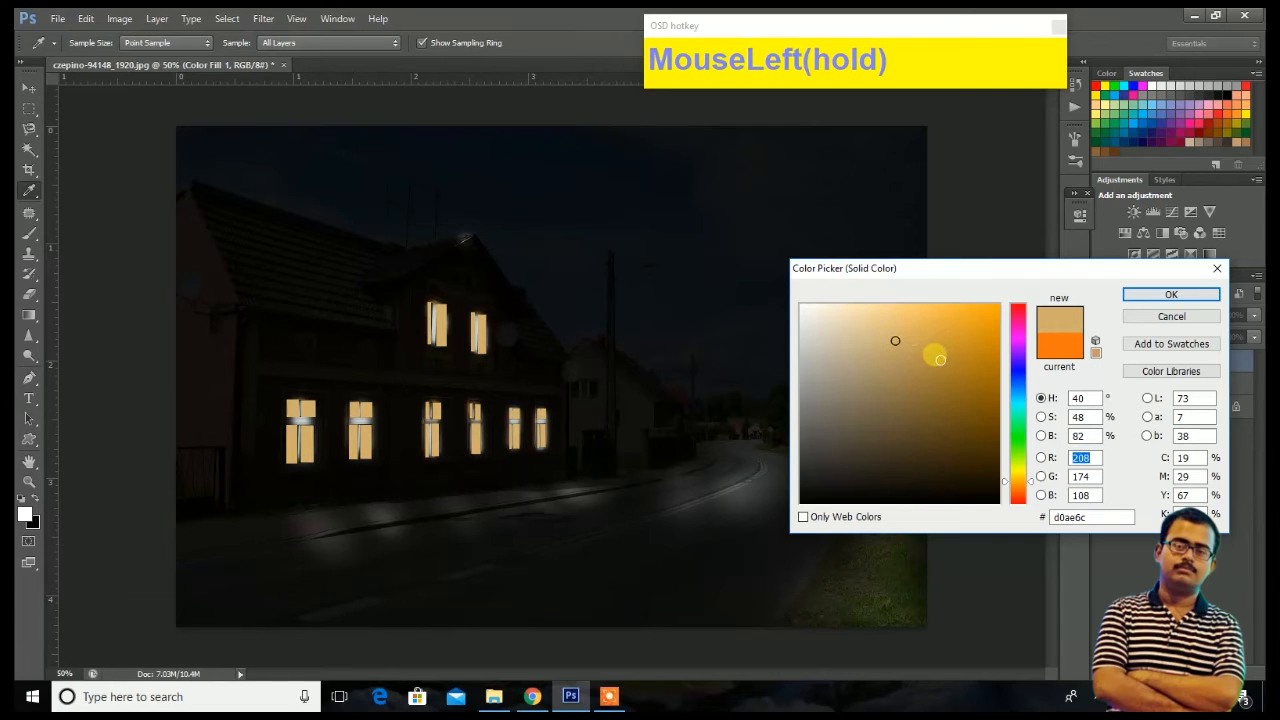
{"action": "left_click", "coordinate": [940, 358]}
{"action": "left_click_drag", "start_coordinate": [949, 339], "coordinate": [944, 334]}
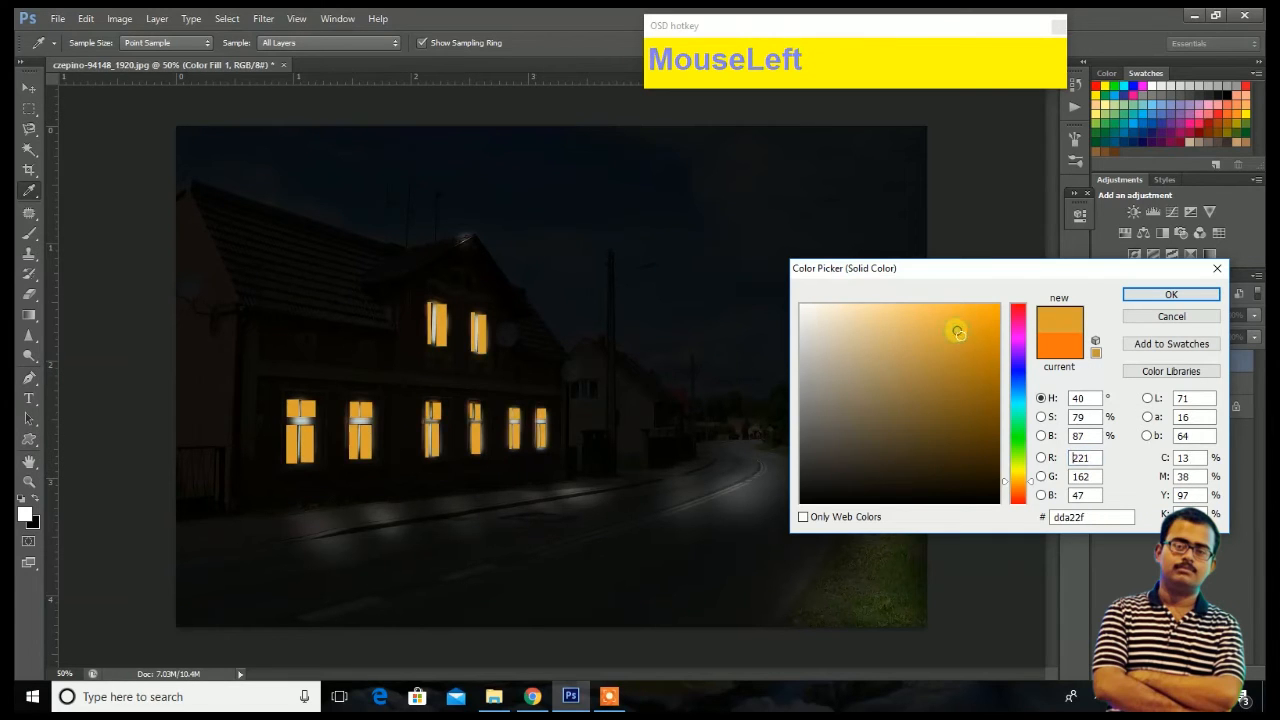
{"action": "left_click", "coordinate": [920, 329]}
{"action": "left_click", "coordinate": [916, 350]}
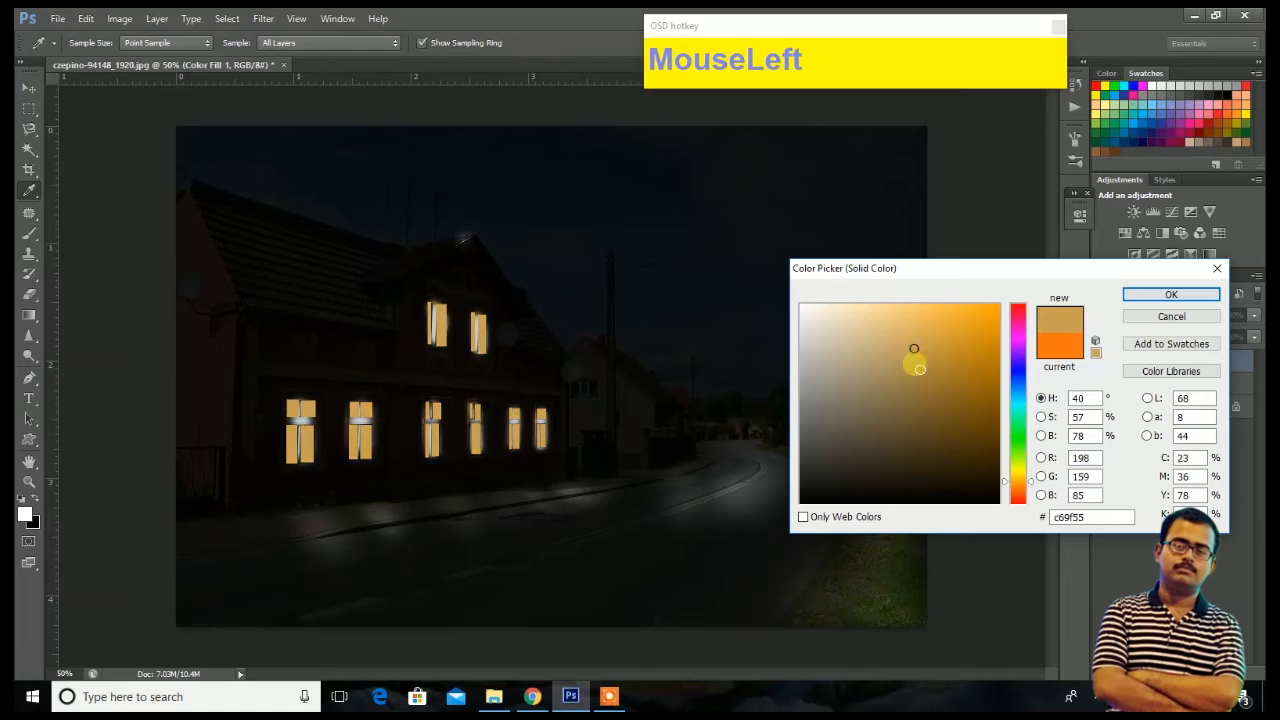
{"action": "left_click", "coordinate": [1145, 296]}
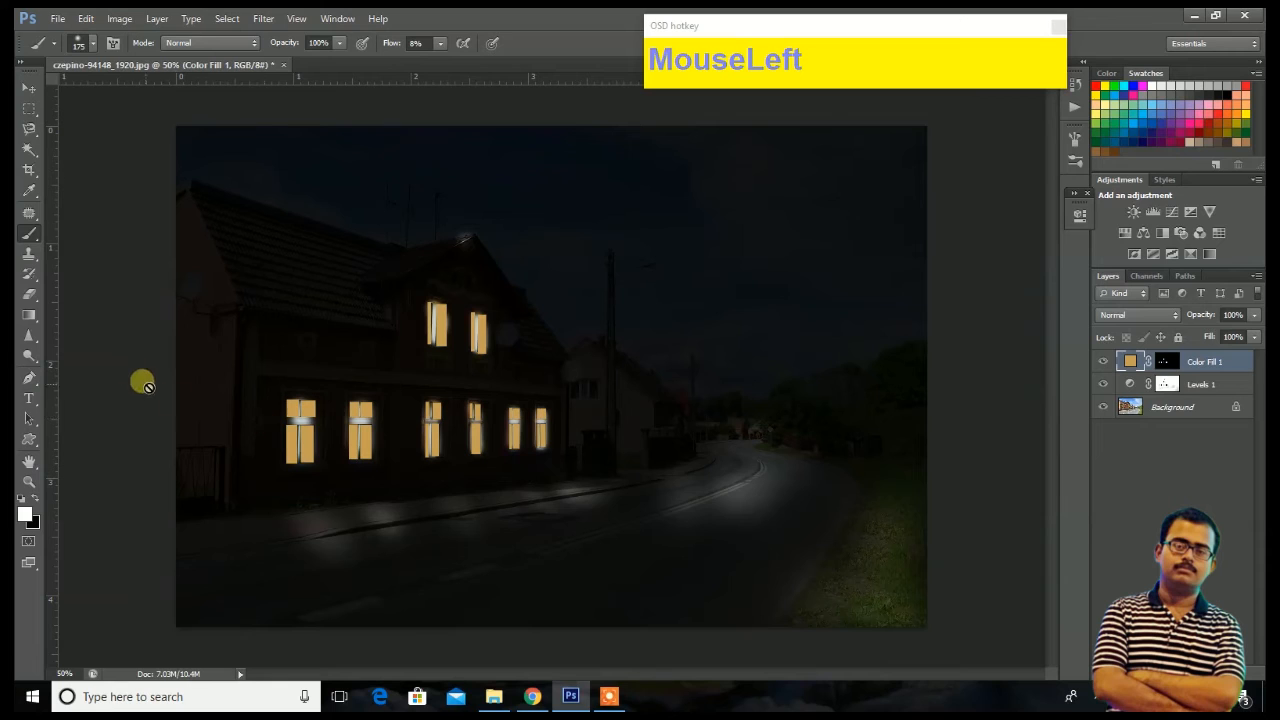
Paint more light on the Levels 1 mask over the road bend, the distant houses and the street lamp
{"action": "left_click", "coordinate": [1182, 407]}
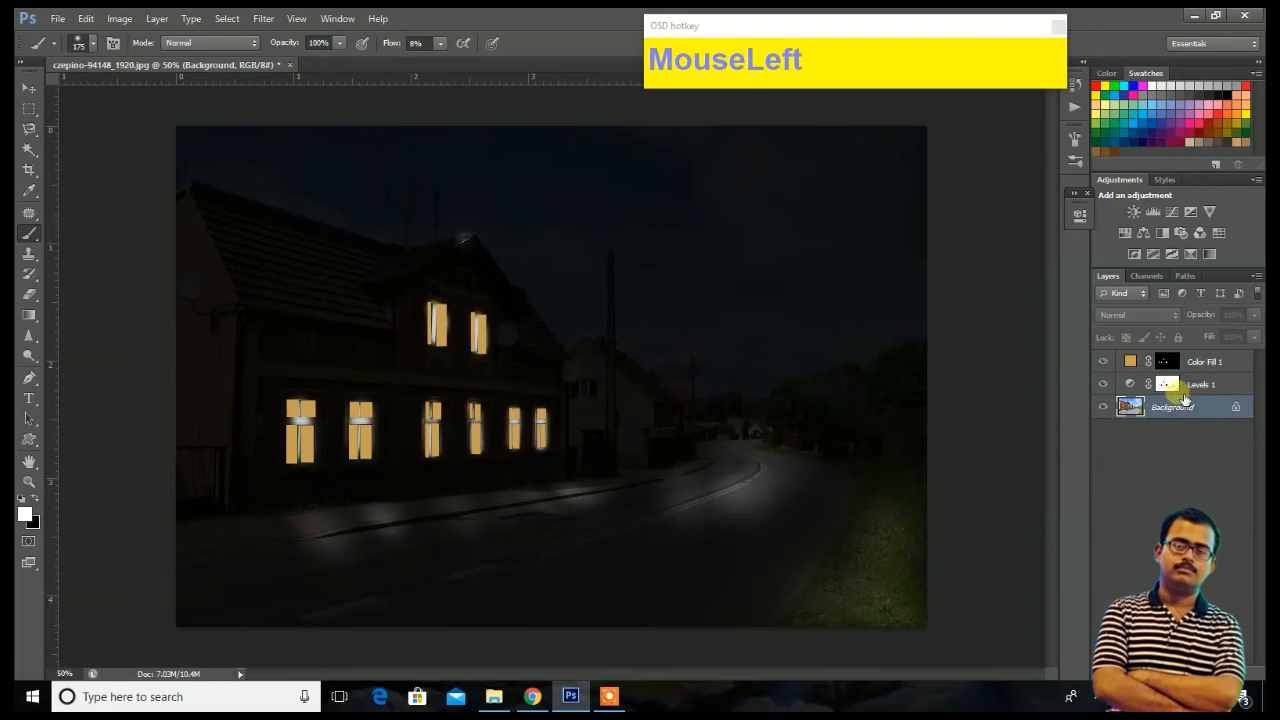
{"action": "left_click", "coordinate": [1167, 384]}
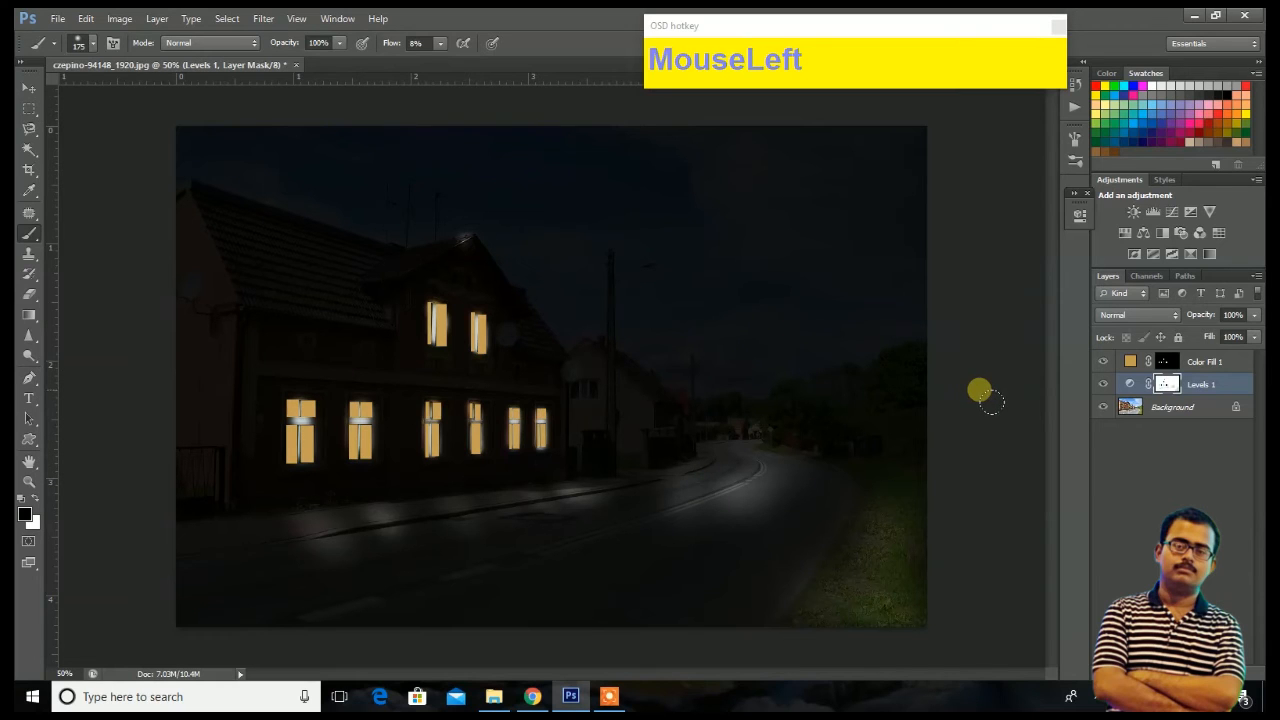
{"action": "key", "text": "F7"}
{"action": "key", "text": "b"}
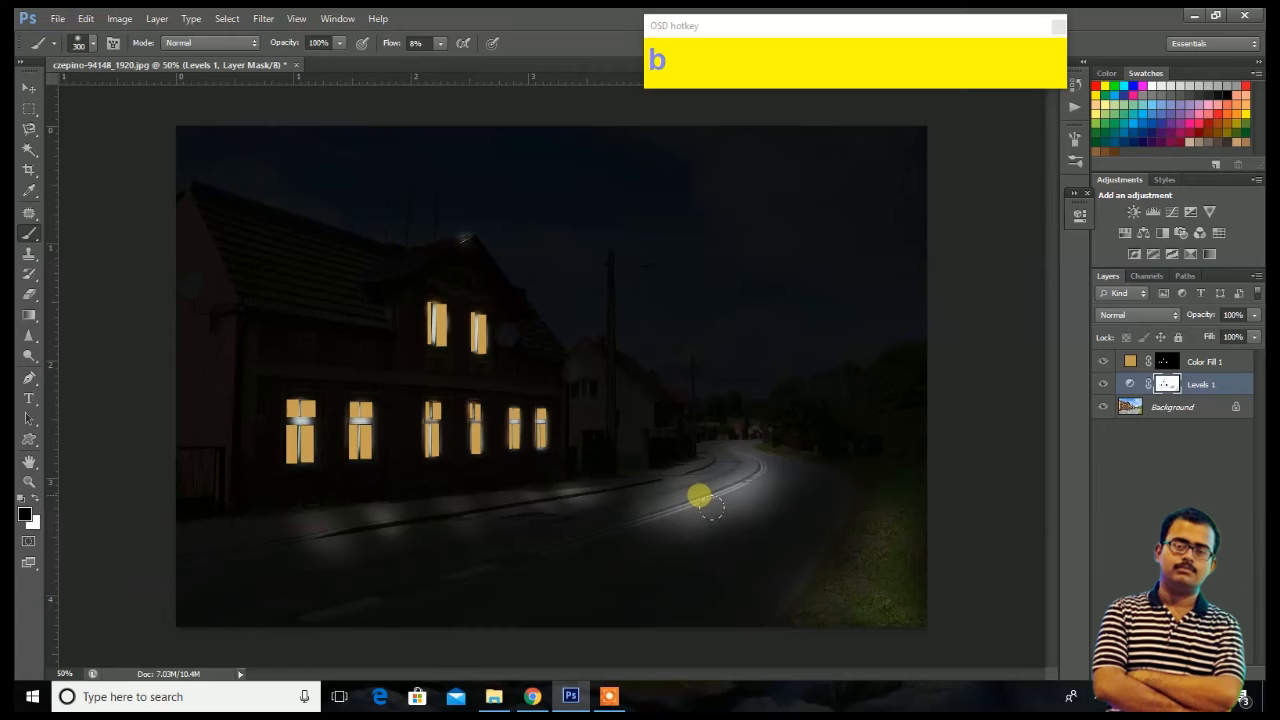
{"action": "mouse_move", "coordinate": [693, 496]}
{"action": "left_mouse_down"}
{"action": "mouse_move", "coordinate": [729, 503]}
{"action": "mouse_move", "coordinate": [750, 472]}
{"action": "mouse_move", "coordinate": [795, 511]}
{"action": "mouse_move", "coordinate": [845, 527]}
{"action": "mouse_move", "coordinate": [918, 439]}
{"action": "mouse_move", "coordinate": [922, 472]}
{"action": "mouse_move", "coordinate": [784, 548]}
{"action": "mouse_move", "coordinate": [854, 450]}
{"action": "mouse_move", "coordinate": [848, 470]}
{"action": "mouse_move", "coordinate": [767, 520]}
{"action": "mouse_move", "coordinate": [689, 516]}
{"action": "mouse_move", "coordinate": [676, 492]}
{"action": "mouse_move", "coordinate": [705, 497]}
{"action": "mouse_move", "coordinate": [711, 462]}
{"action": "mouse_move", "coordinate": [674, 292]}
{"action": "mouse_move", "coordinate": [650, 284]}
{"action": "mouse_move", "coordinate": [670, 383]}
{"action": "mouse_move", "coordinate": [732, 497]}
{"action": "mouse_move", "coordinate": [683, 435]}
{"action": "mouse_move", "coordinate": [723, 513]}
{"action": "mouse_move", "coordinate": [673, 422]}
{"action": "mouse_move", "coordinate": [686, 478]}
{"action": "mouse_move", "coordinate": [616, 281]}
{"action": "left_mouse_up"}
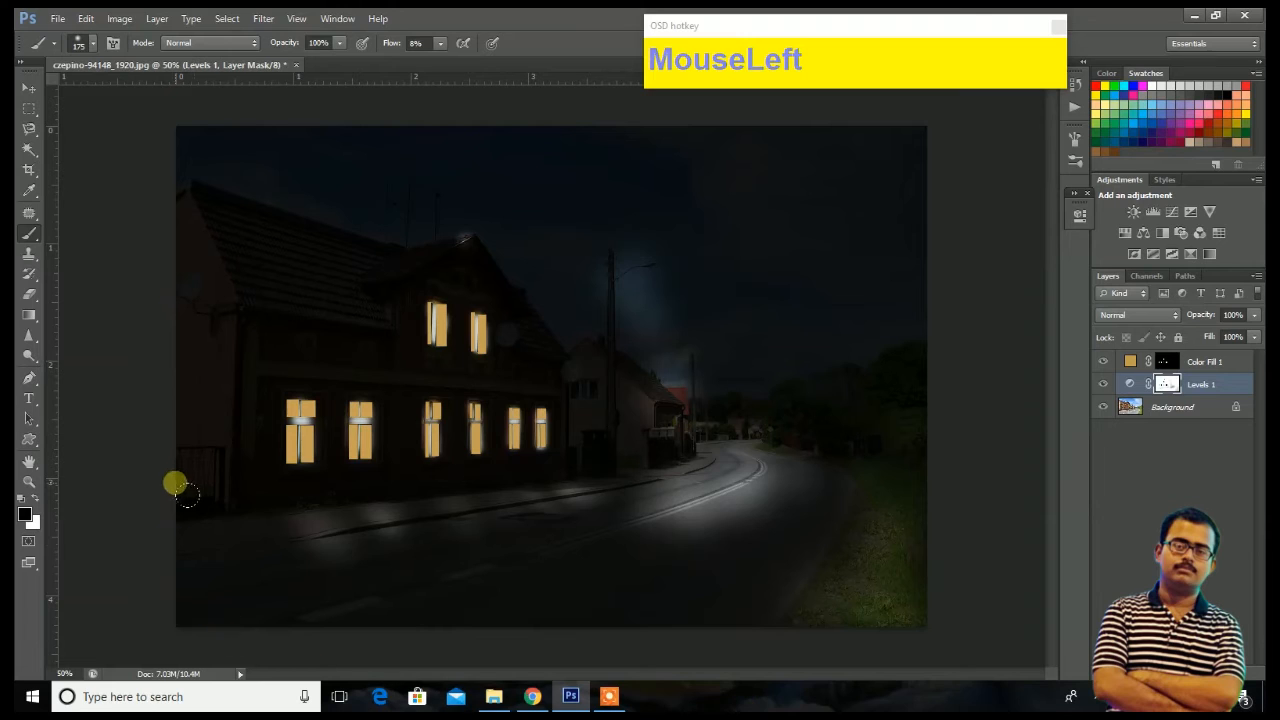
Add a Color Balance adjustment above Levels 1 and set its midtones Cyan–Red value to +29
{"action": "left_click", "coordinate": [29, 88]}
{"action": "key", "text": "F7"}
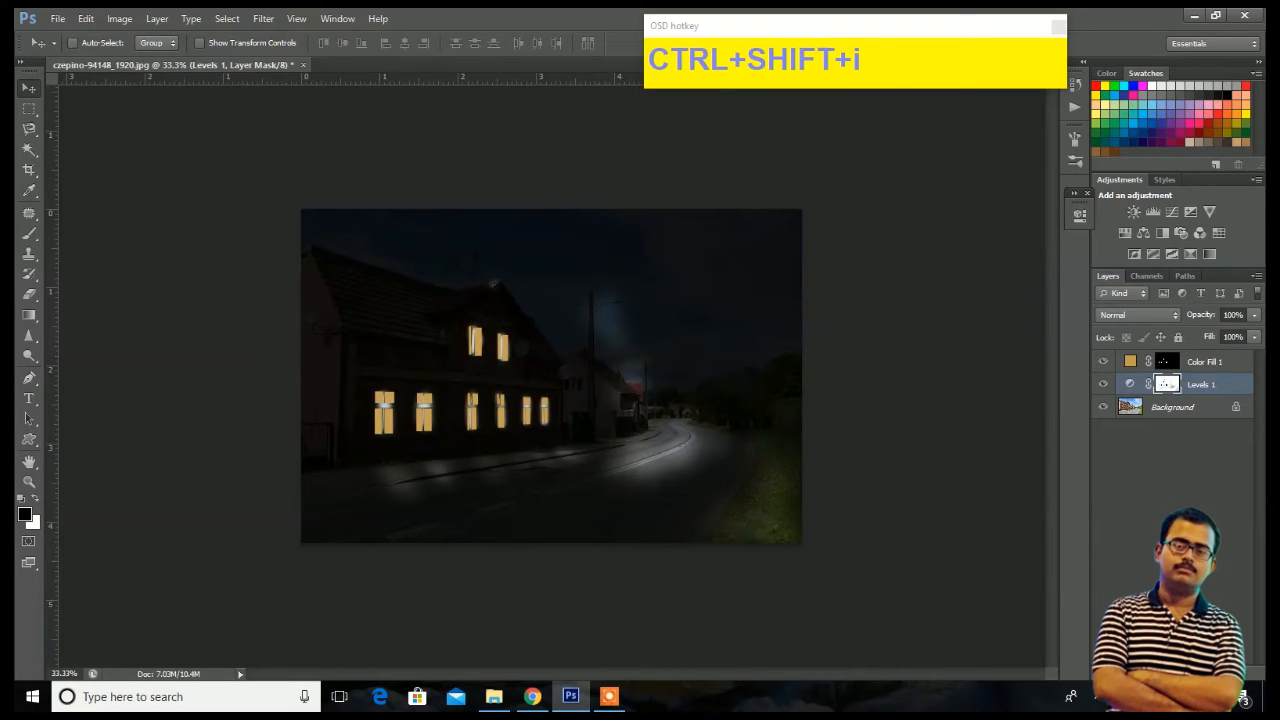
{"action": "left_click", "coordinate": [1181, 673]}
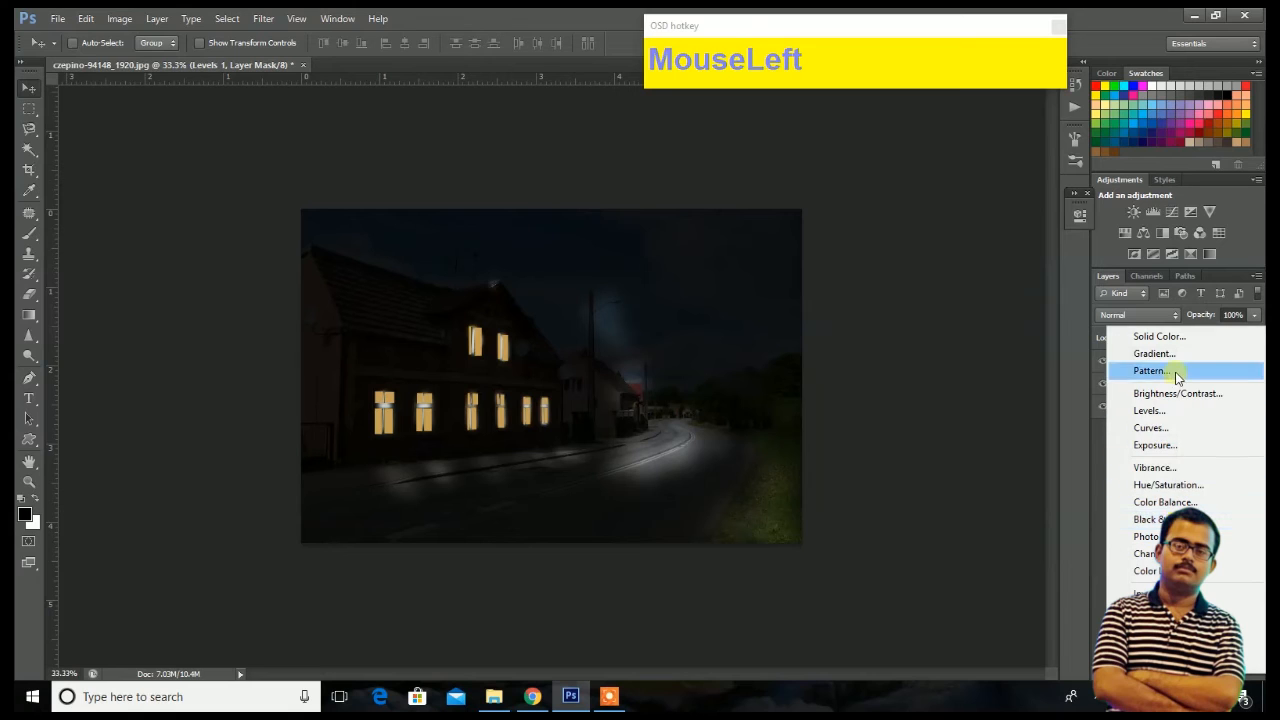
{"action": "left_click", "coordinate": [1183, 502]}
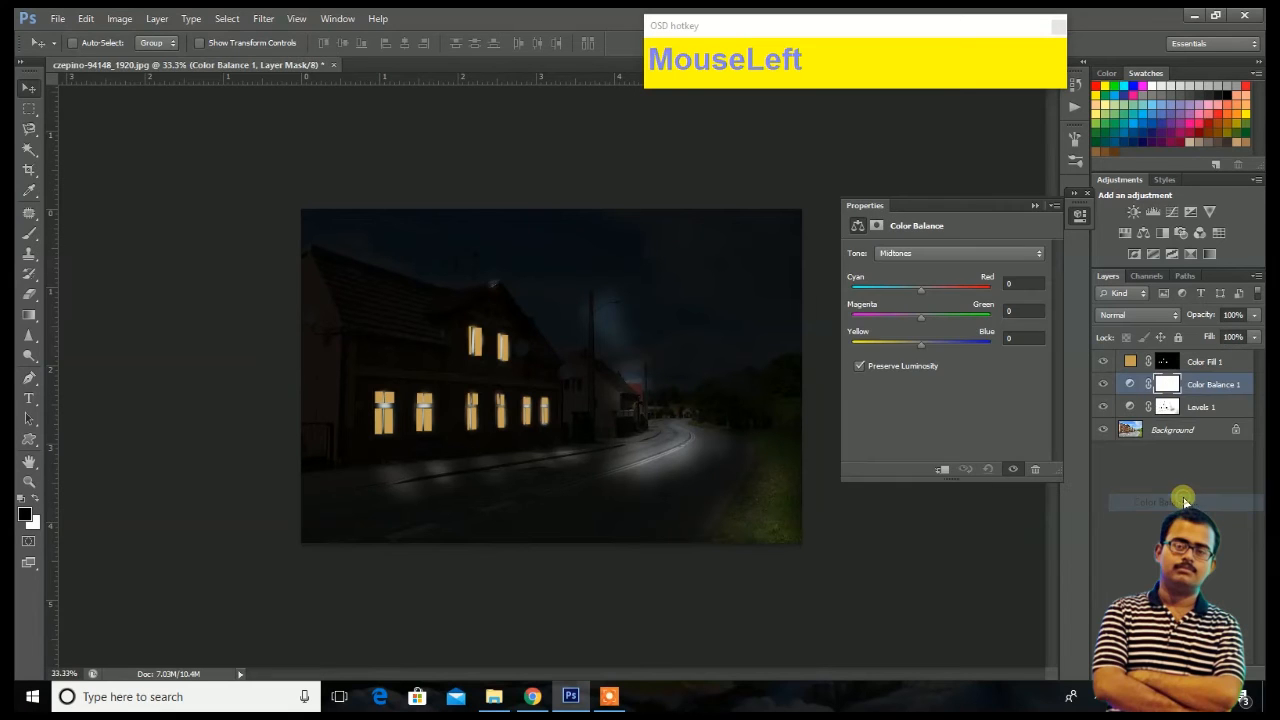
{"action": "left_click_drag", "start_coordinate": [921, 290], "coordinate": [947, 286]}
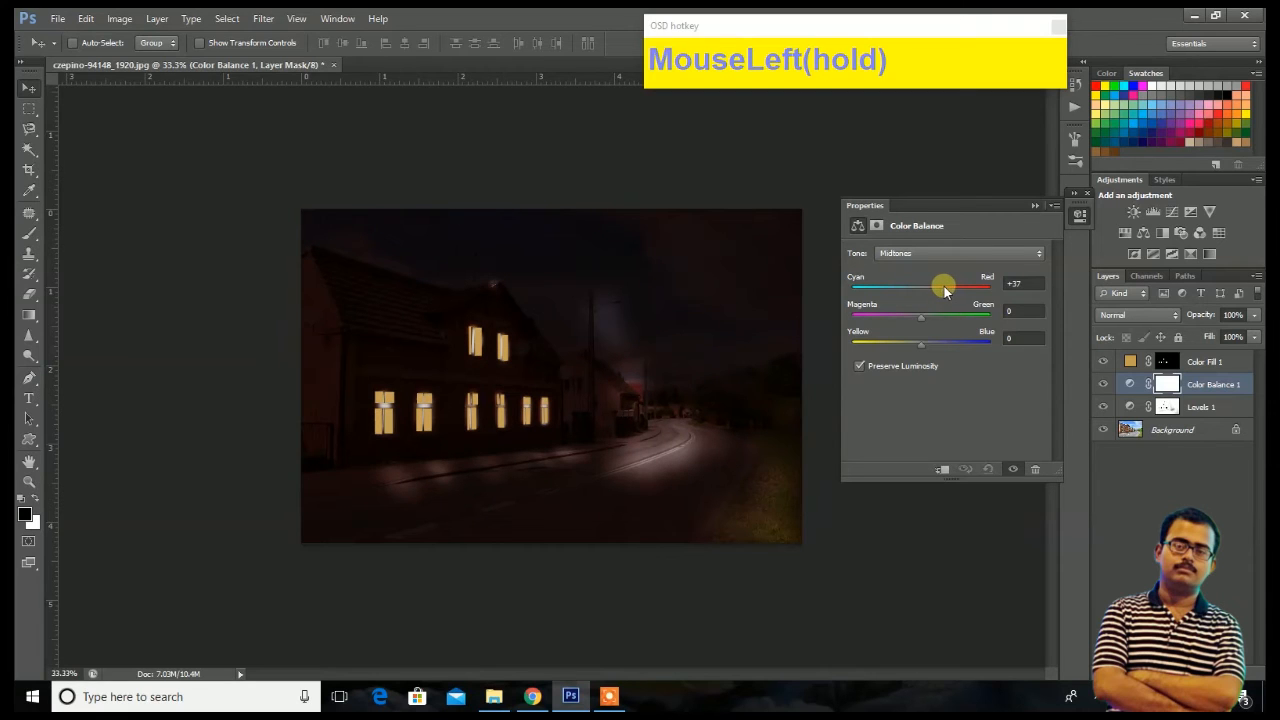
{"action": "left_click_drag", "start_coordinate": [941, 285], "coordinate": [943, 286]}
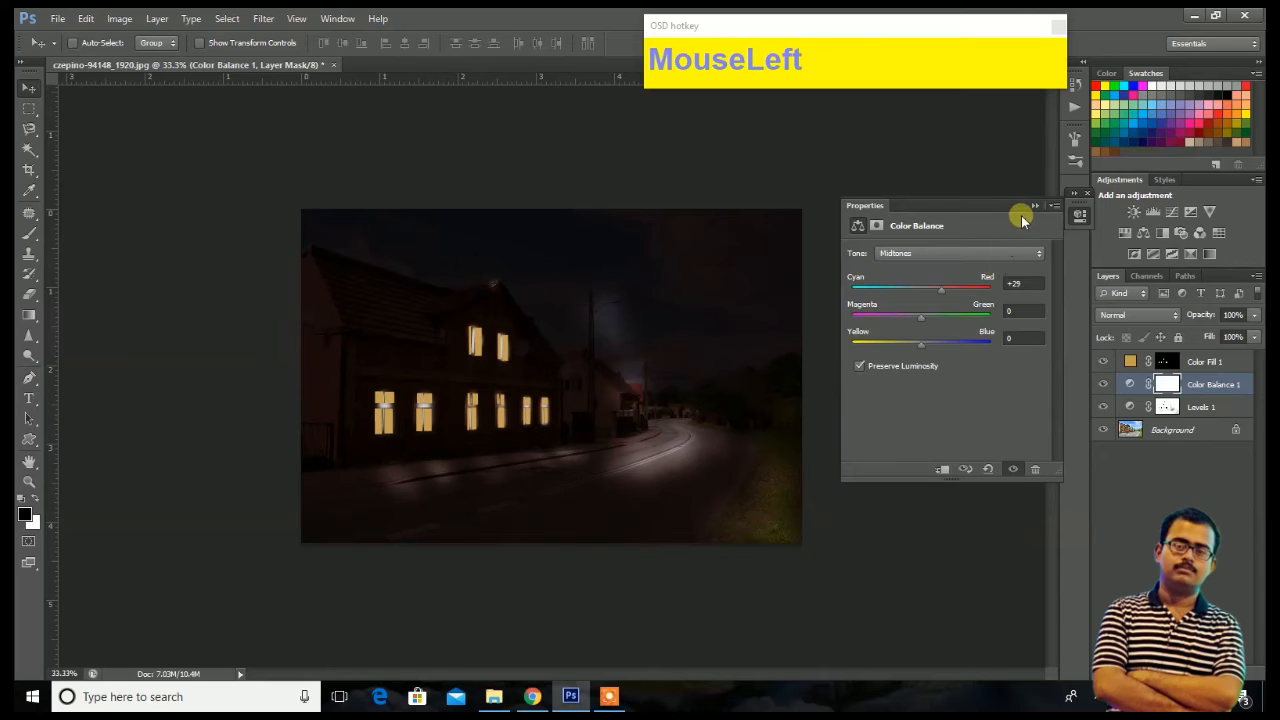
{"action": "left_click", "coordinate": [1035, 205]}
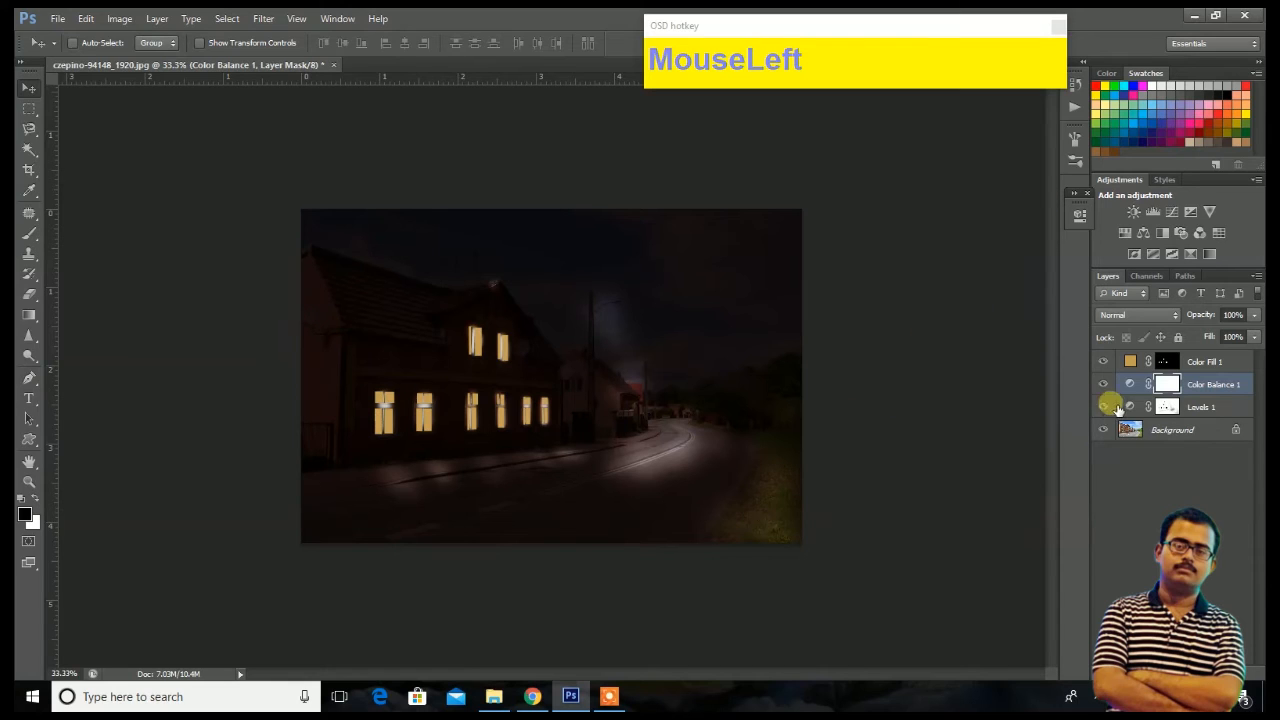
Brighten the foreground road along the photo's lower edge on the Levels 1 mask with a soft 300 px brush at 8% flow
{"action": "left_click", "coordinate": [1183, 406]}
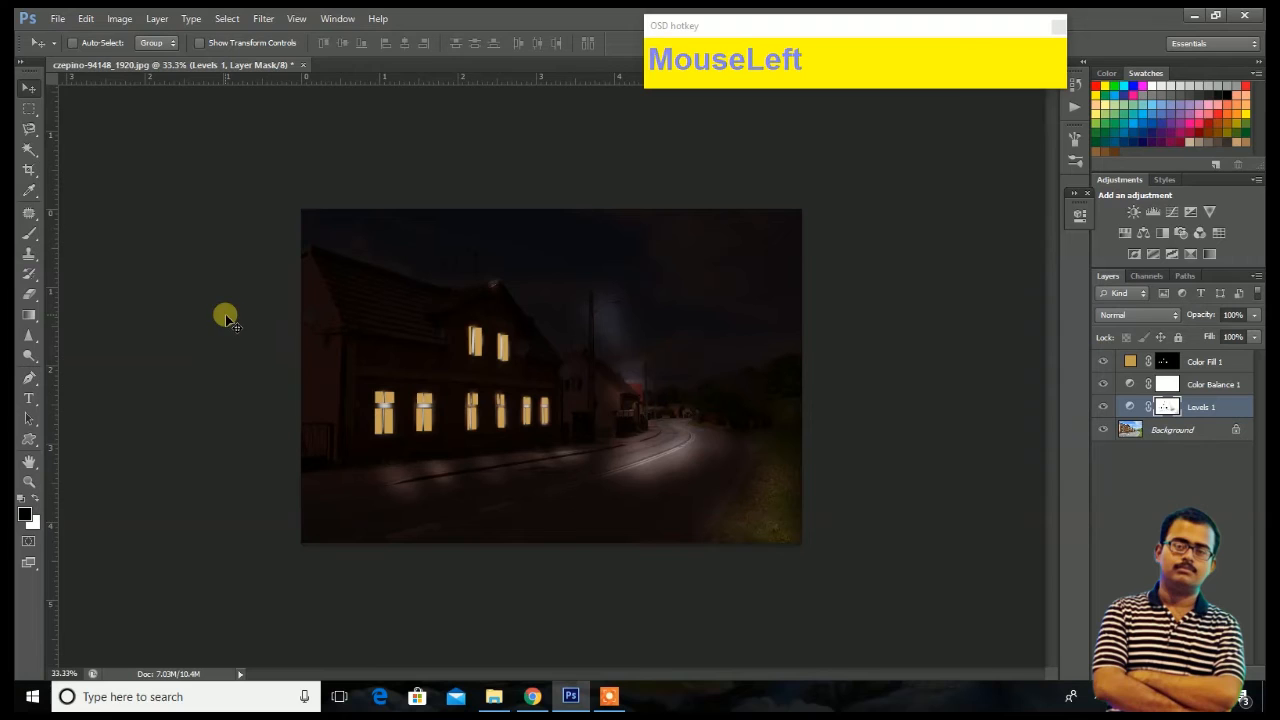
{"action": "key", "text": "b"}
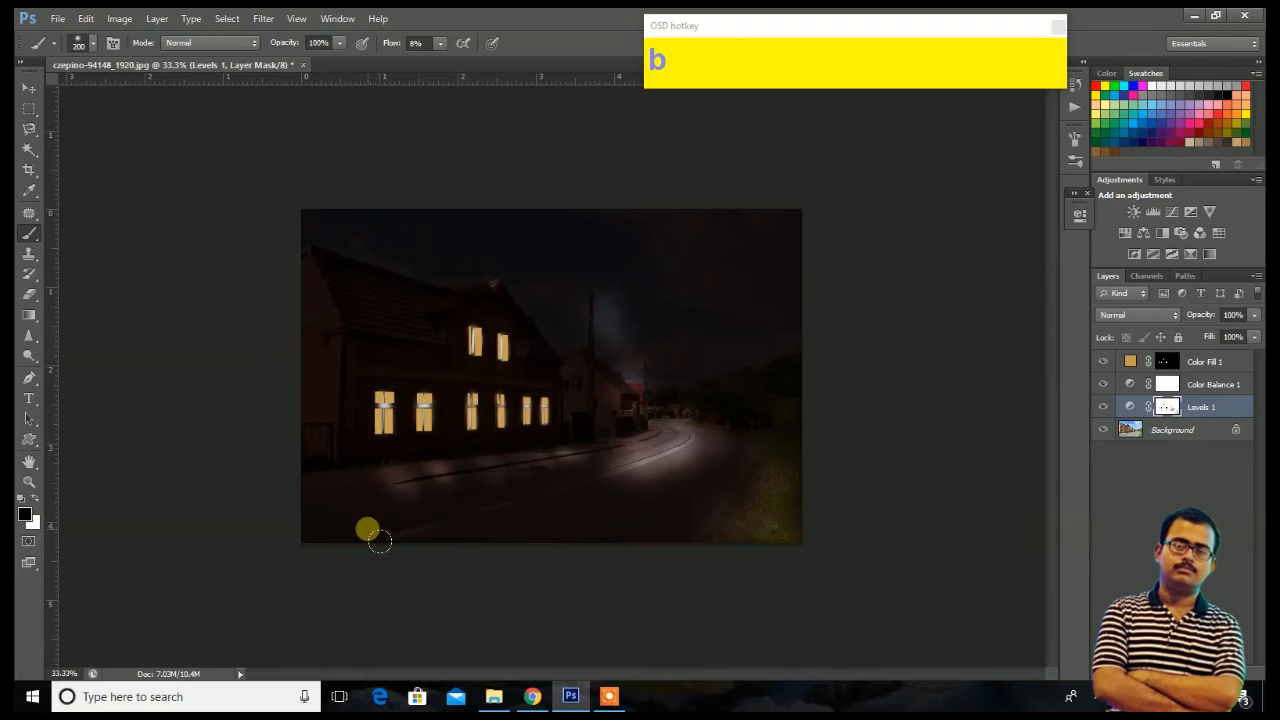
{"action": "mouse_move", "coordinate": [352, 548]}
{"action": "left_mouse_down"}
{"action": "mouse_move", "coordinate": [659, 555]}
{"action": "mouse_move", "coordinate": [366, 554]}
{"action": "mouse_move", "coordinate": [648, 526]}
{"action": "mouse_move", "coordinate": [462, 553]}
{"action": "mouse_move", "coordinate": [621, 535]}
{"action": "mouse_move", "coordinate": [609, 524]}
{"action": "mouse_move", "coordinate": [292, 539]}
{"action": "mouse_move", "coordinate": [674, 526]}
{"action": "mouse_move", "coordinate": [572, 673]}
{"action": "mouse_move", "coordinate": [636, 556]}
{"action": "left_mouse_up"}
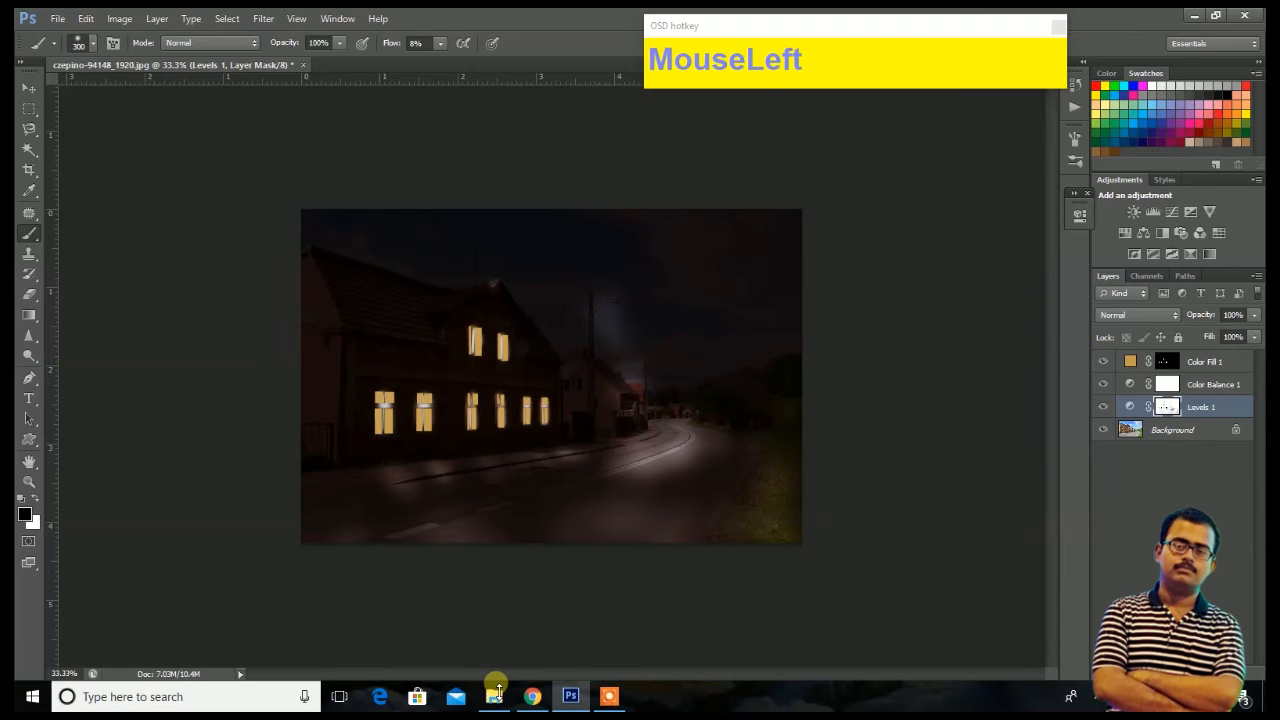
{"action": "key", "text": "ctrl+plus"}
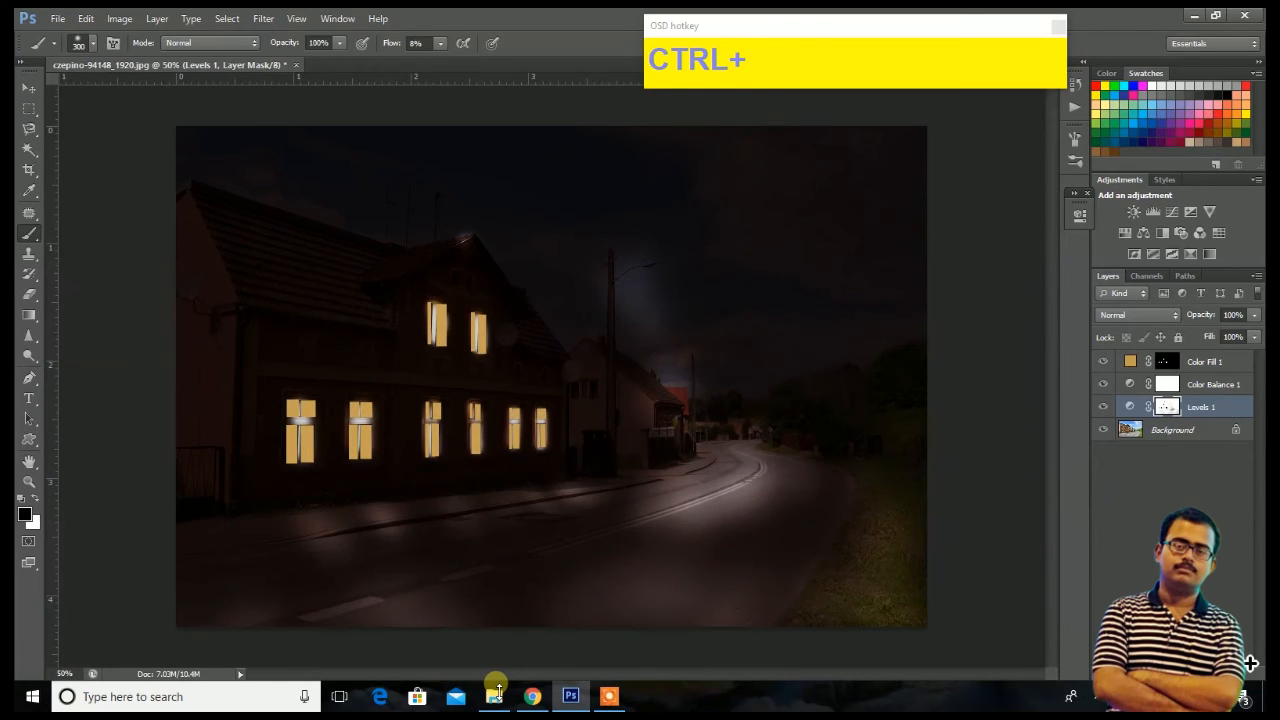
{"action": "key", "text": "ctrl+minus"}
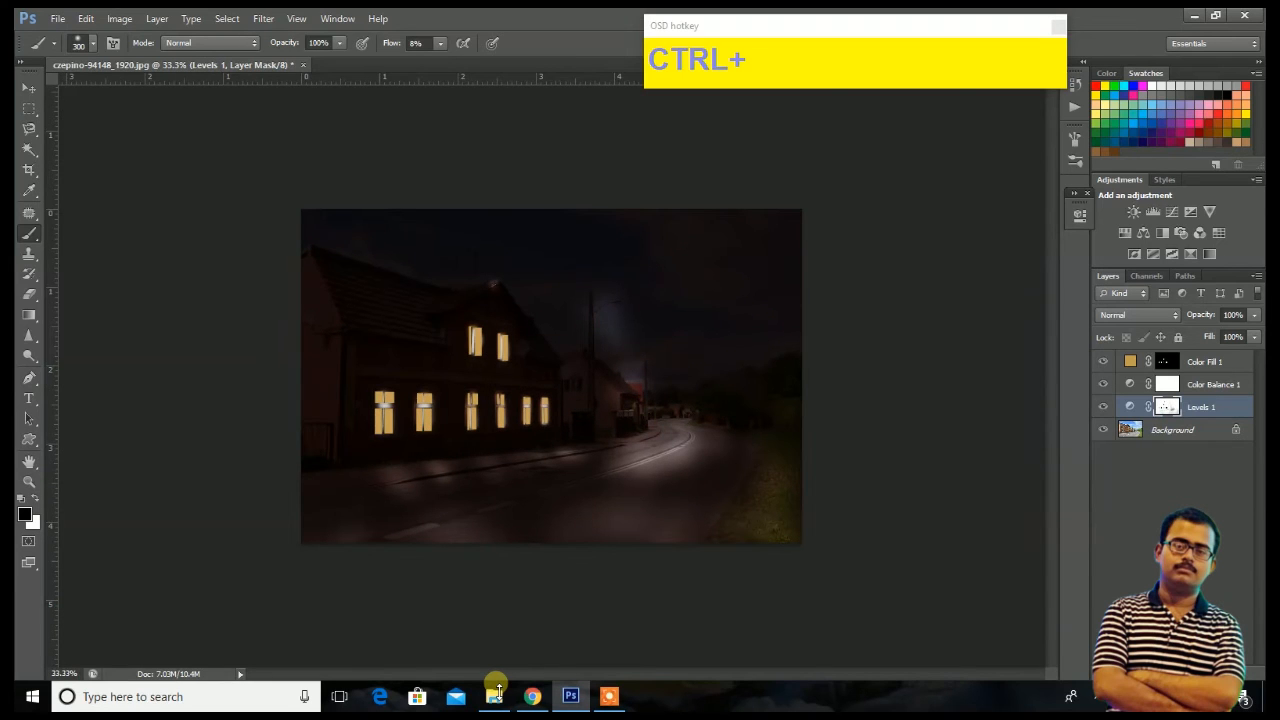
Change the Color Fill 1 layer's window color to the warm yellow ceab56 after trying pink and orange tones
{"action": "left_click", "coordinate": [1139, 366]}
{"action": "double_click", "coordinate": [1130, 366]}
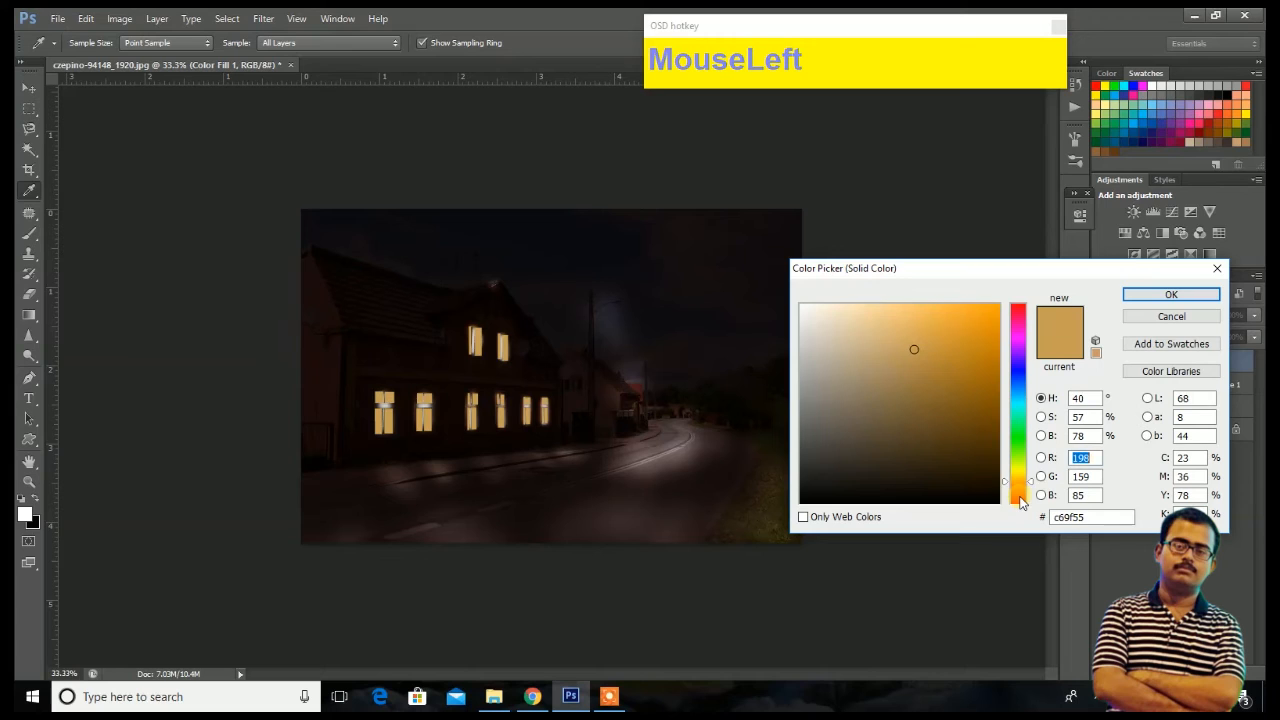
{"action": "left_click", "coordinate": [1022, 500]}
{"action": "left_click_drag", "start_coordinate": [974, 371], "coordinate": [855, 308]}
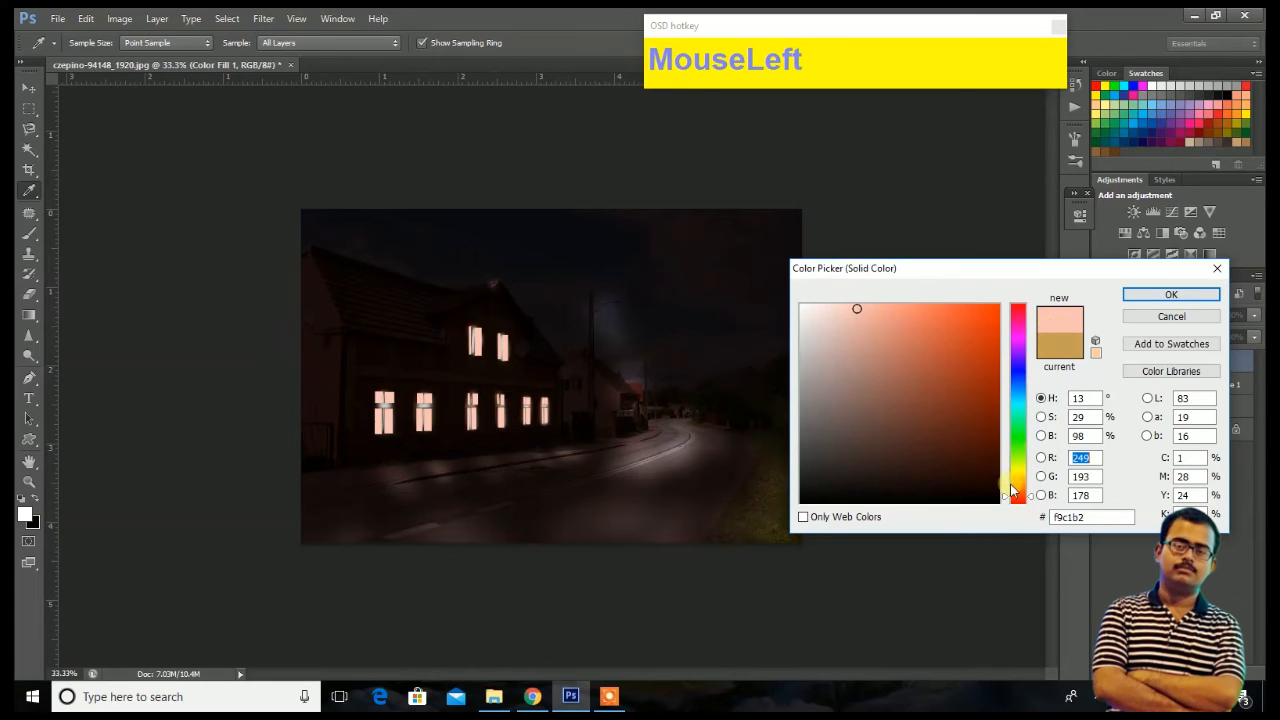
{"action": "left_click", "coordinate": [1014, 335]}
{"action": "left_click", "coordinate": [960, 309]}
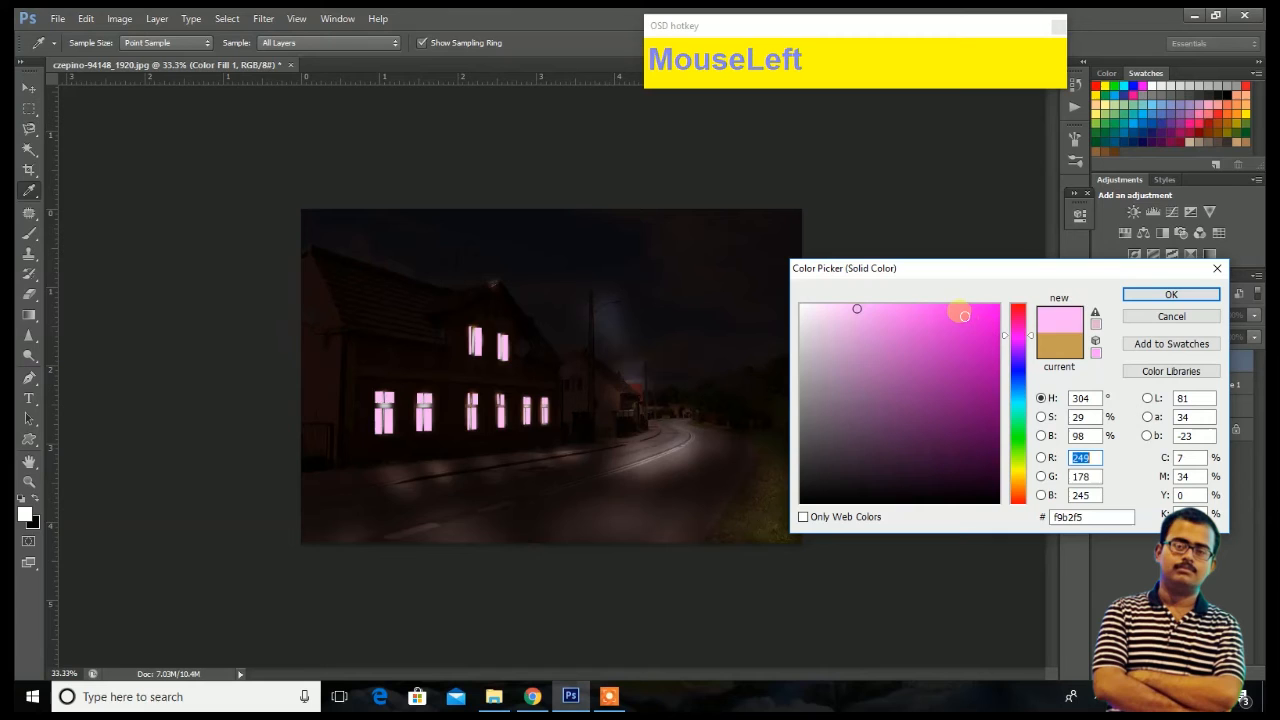
{"action": "left_click_drag", "start_coordinate": [1012, 438], "coordinate": [1017, 479]}
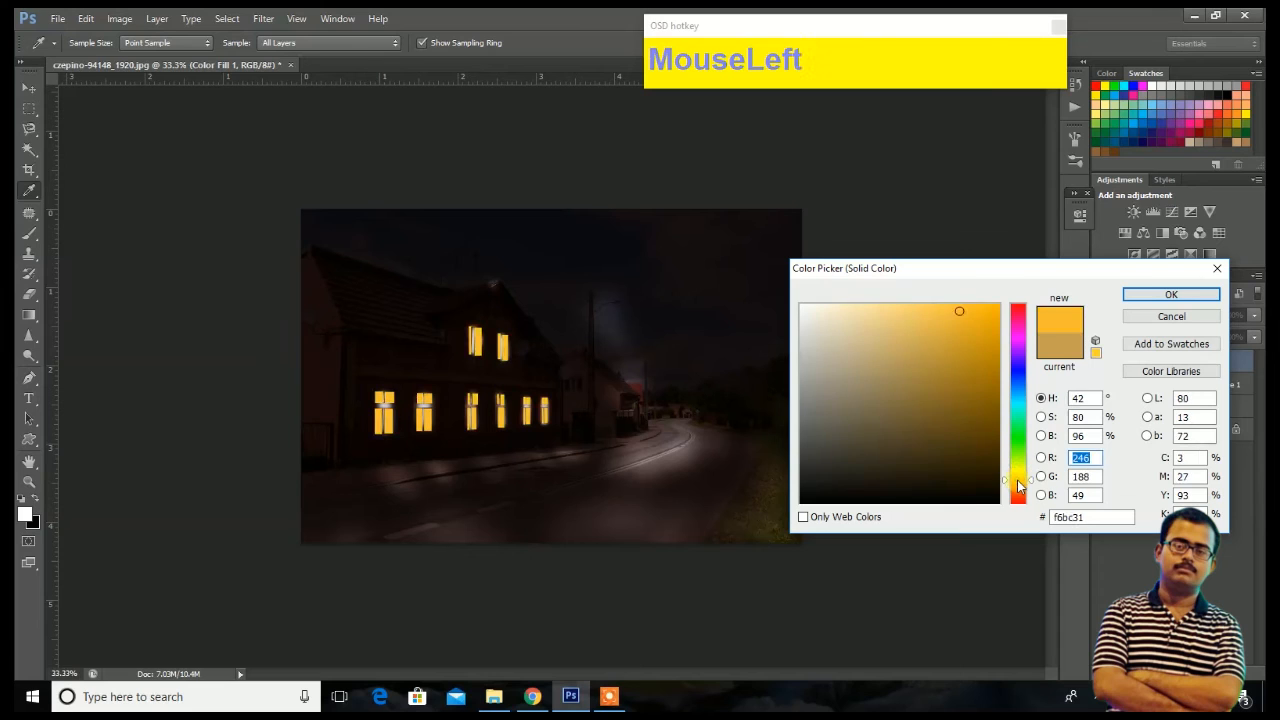
{"action": "mouse_move", "coordinate": [966, 318]}
{"action": "left_mouse_down"}
{"action": "mouse_move", "coordinate": [968, 420]}
{"action": "mouse_move", "coordinate": [951, 349]}
{"action": "mouse_move", "coordinate": [978, 339]}
{"action": "mouse_move", "coordinate": [893, 336]}
{"action": "mouse_move", "coordinate": [993, 333]}
{"action": "mouse_move", "coordinate": [954, 368]}
{"action": "mouse_move", "coordinate": [920, 346]}
{"action": "left_mouse_up"}
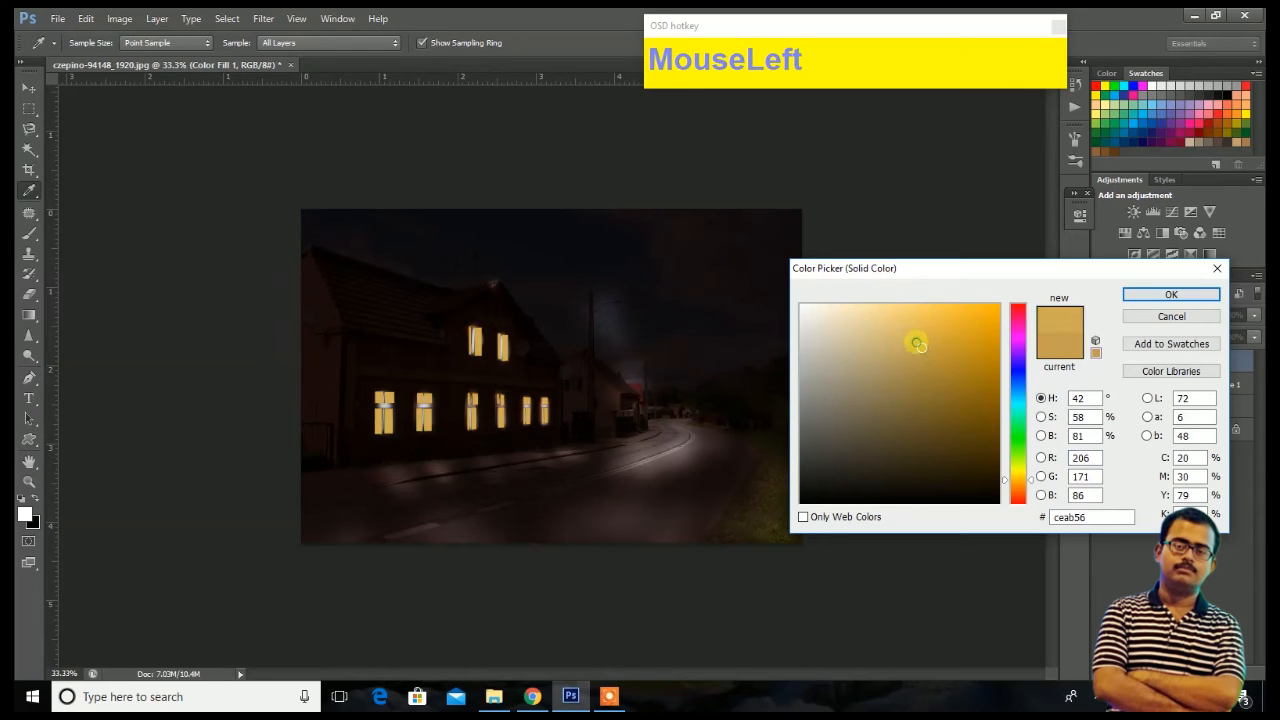
{"action": "left_click", "coordinate": [1172, 295]}
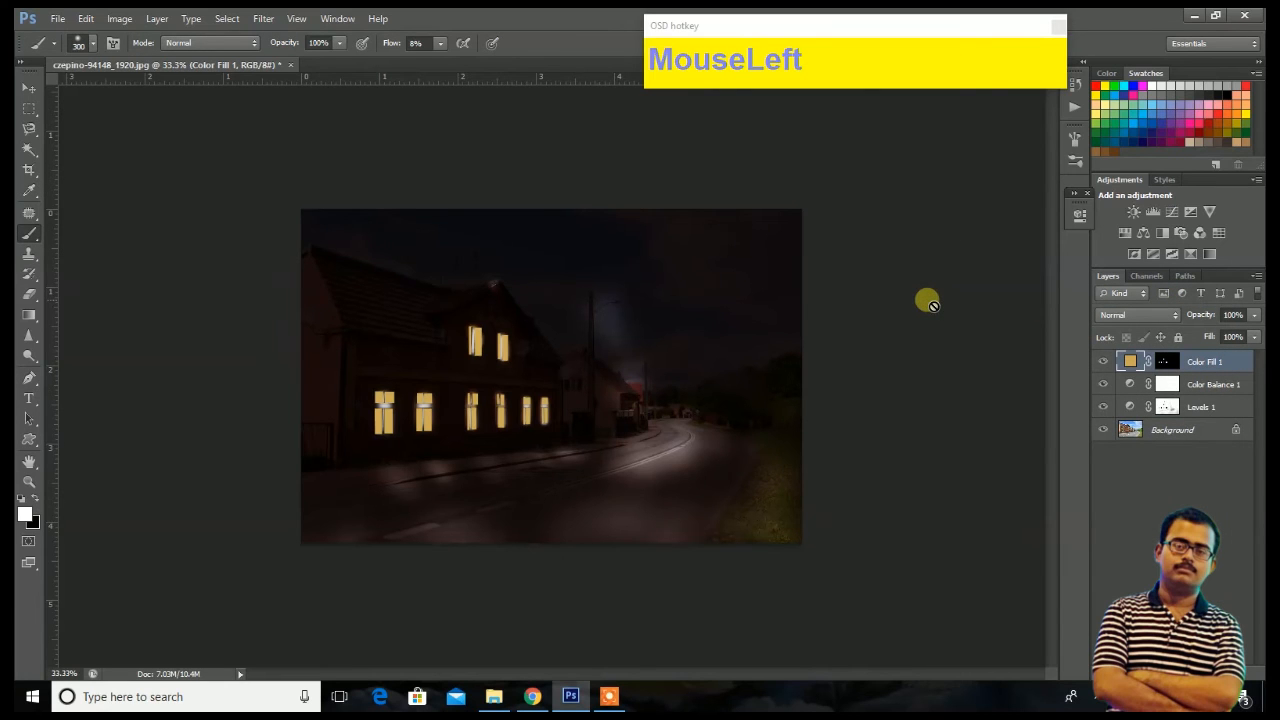
Choose the 134 px grass-shaped brush tip from the brush presets
{"action": "key", "text": "ctrl+plus"}
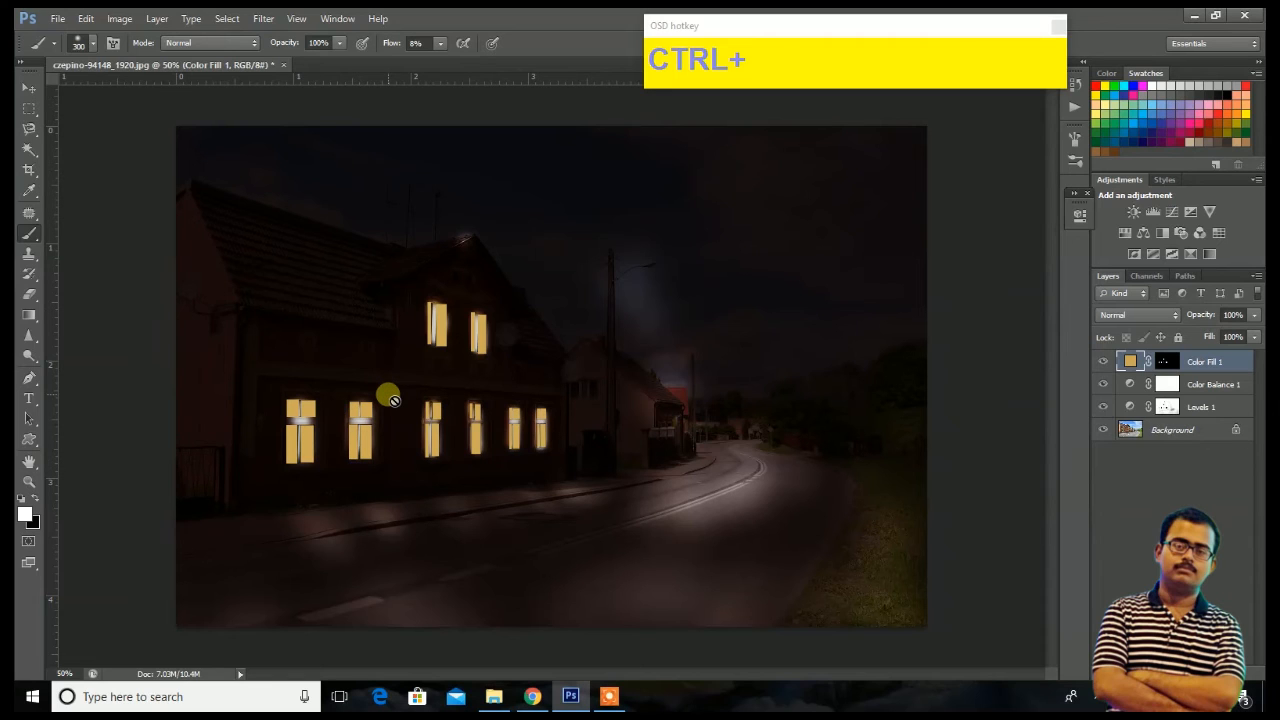
{"action": "key", "text": "F7"}
{"action": "left_click", "coordinate": [85, 42]}
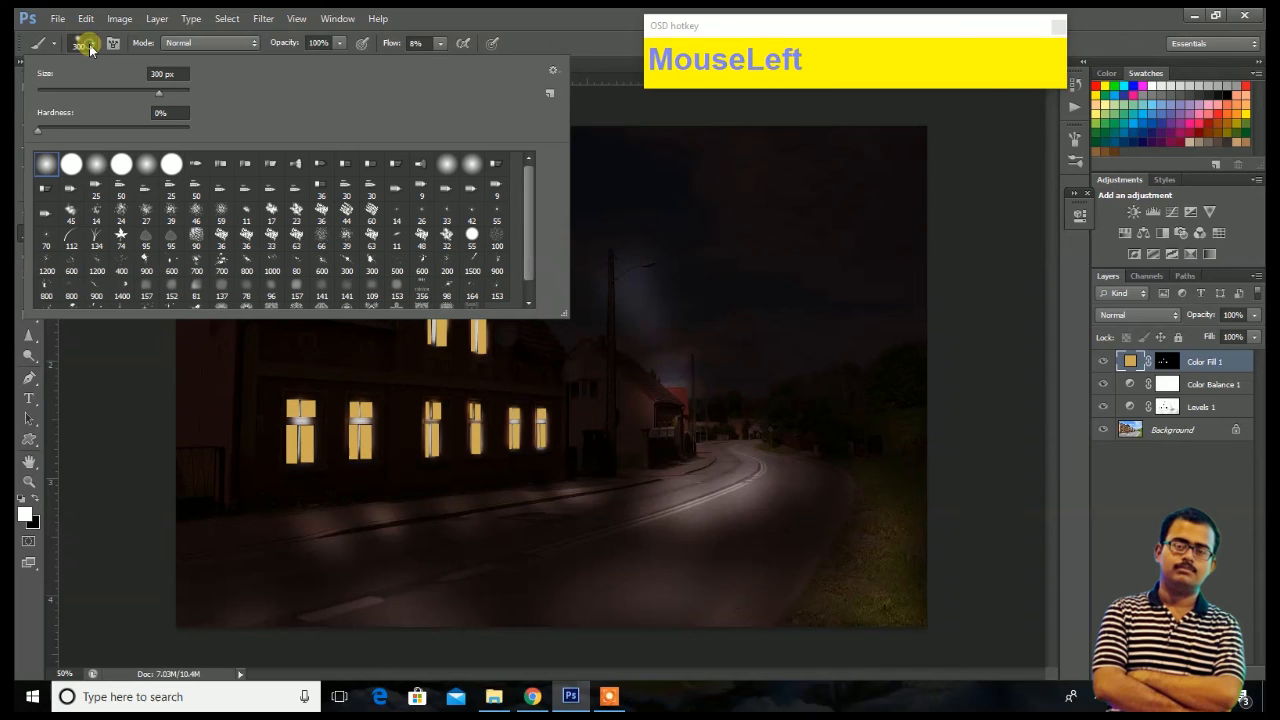
{"action": "mouse_move", "coordinate": [531, 201]}
{"action": "left_mouse_down"}
{"action": "mouse_move", "coordinate": [525, 233]}
{"action": "mouse_move", "coordinate": [522, 196]}
{"action": "left_mouse_up"}
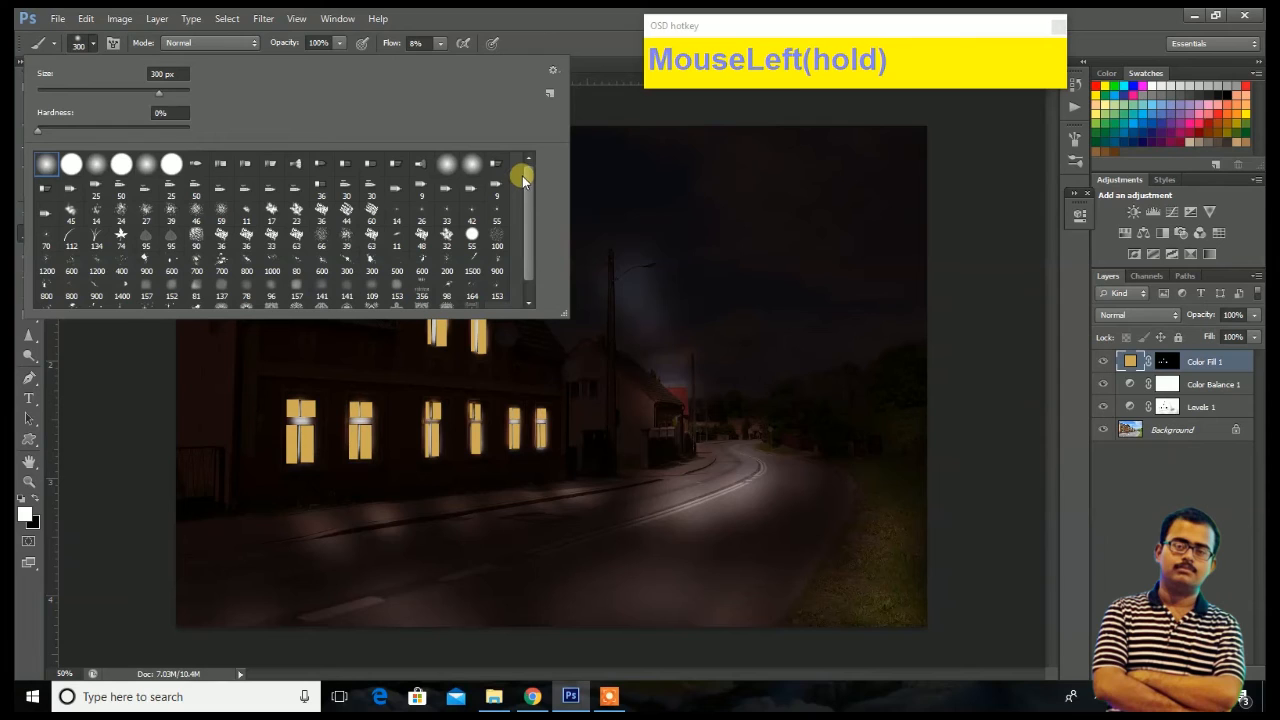
{"action": "left_click_drag", "start_coordinate": [522, 171], "coordinate": [520, 166]}
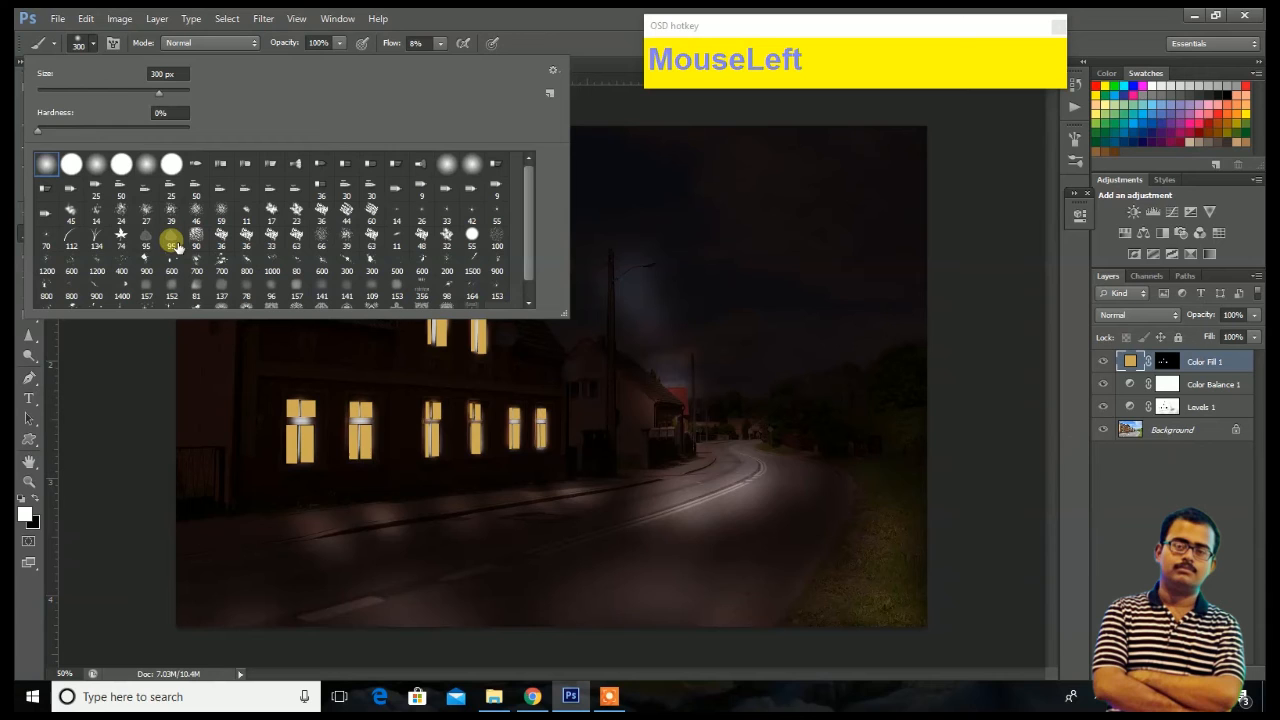
{"action": "left_click", "coordinate": [100, 240]}
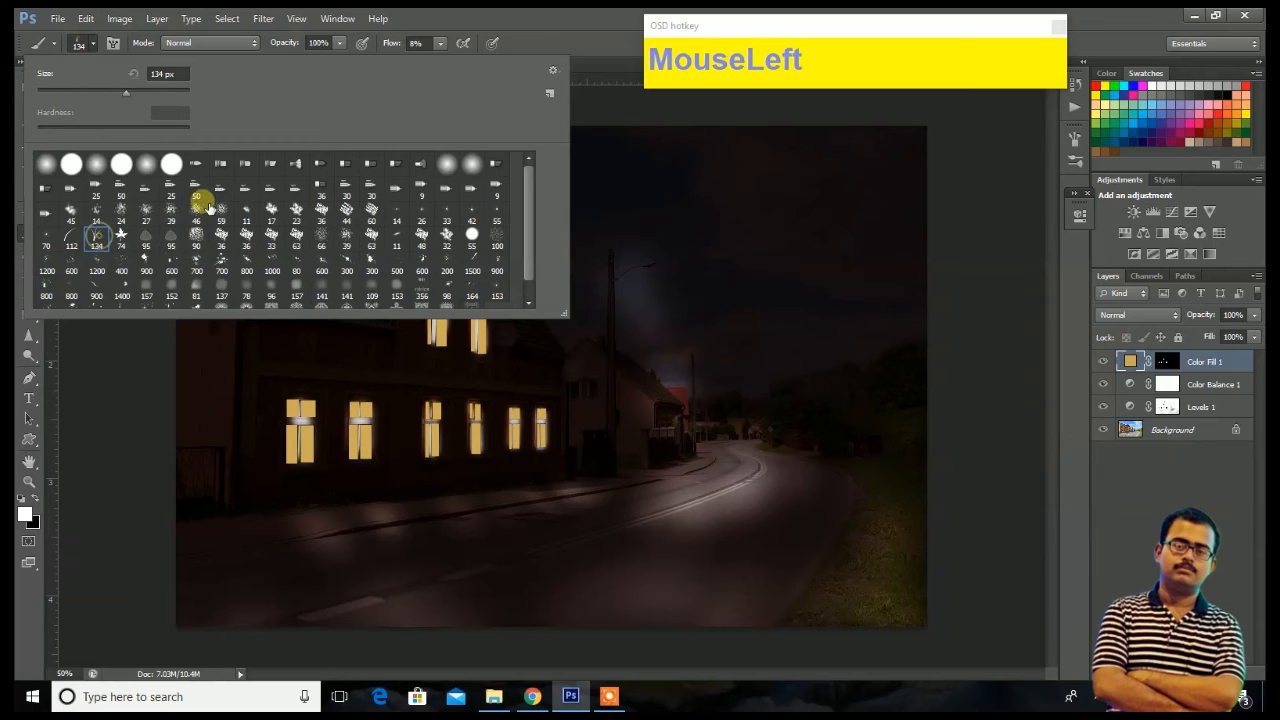
{"action": "left_click", "coordinate": [672, 213]}
{"action": "left_click", "coordinate": [600, 279]}
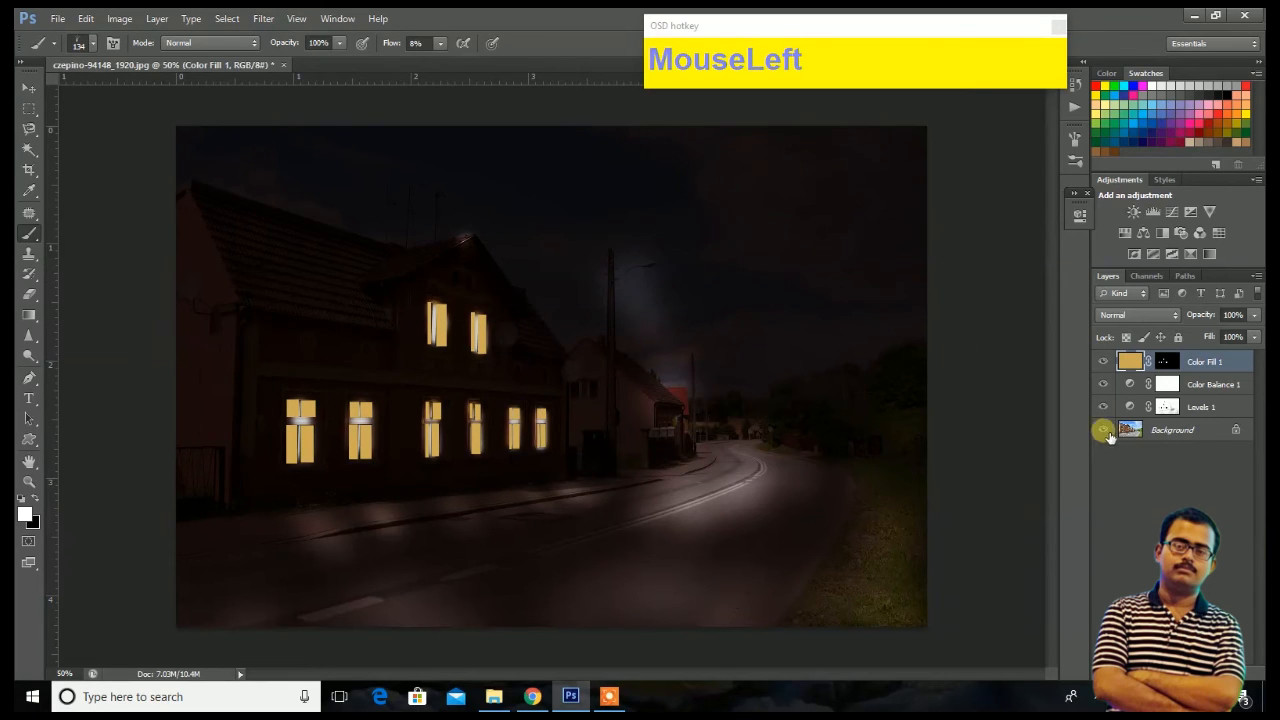
Add a new layer above Levels 1 and paint white grass-brush strokes over the sky and distant road
{"action": "left_click", "coordinate": [1165, 408]}
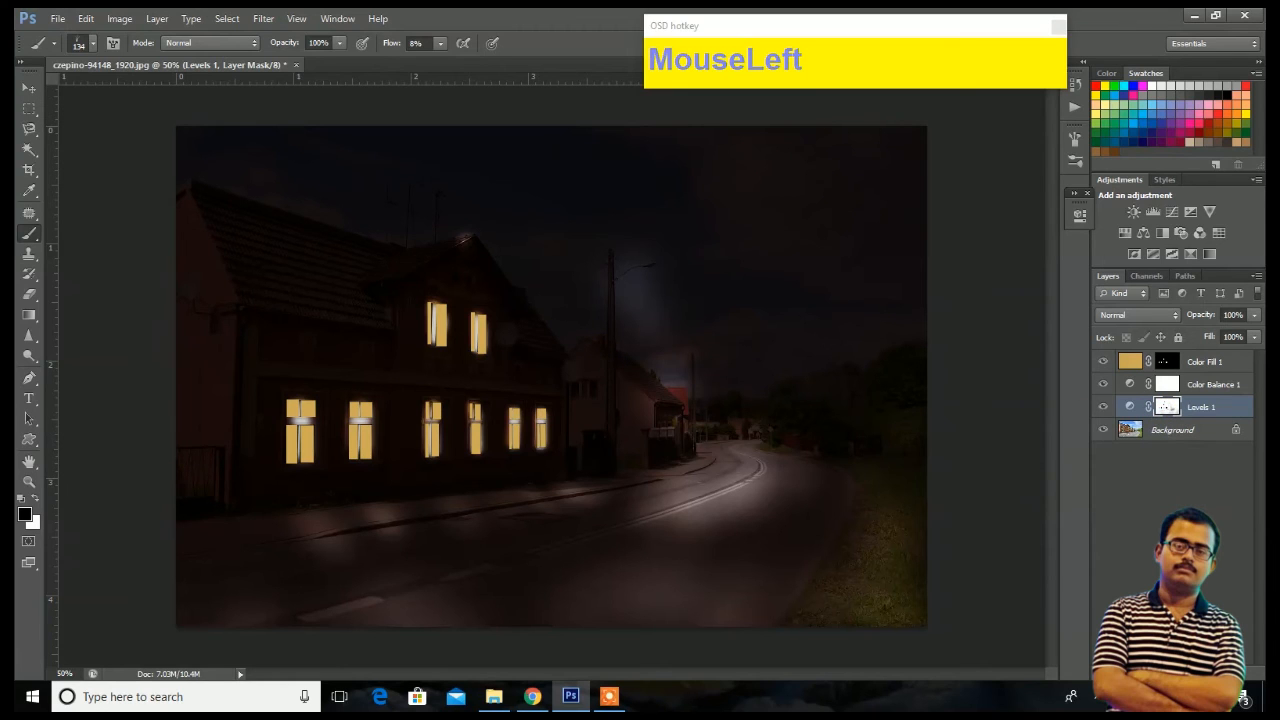
{"action": "key", "text": "ctrl+shift+alt+n"}
{"action": "key", "text": "x"}
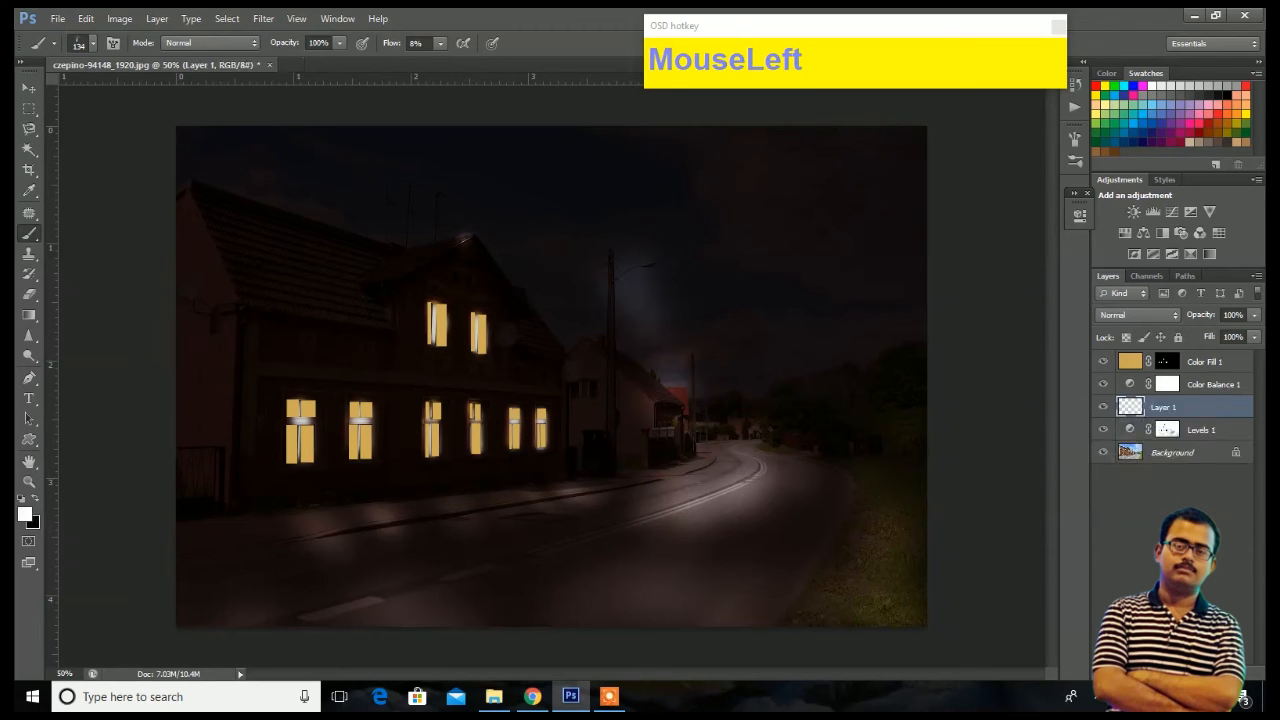
{"action": "mouse_move", "coordinate": [690, 381]}
{"action": "left_mouse_down"}
{"action": "mouse_move", "coordinate": [805, 545]}
{"action": "mouse_move", "coordinate": [677, 405]}
{"action": "mouse_move", "coordinate": [845, 233]}
{"action": "left_mouse_up"}
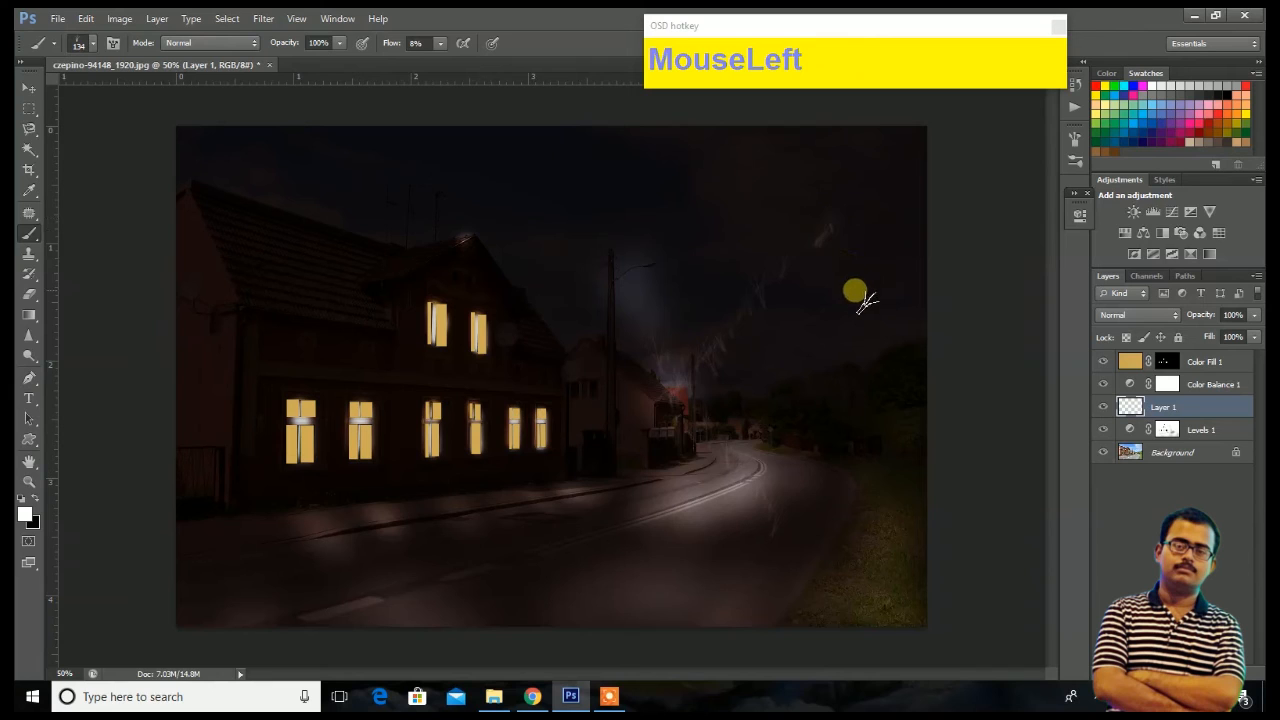
Delete the layer holding the small grass-brush strokes
{"action": "left_click", "coordinate": [29, 88]}
{"action": "mouse_move", "coordinate": [720, 355]}
{"action": "left_mouse_down"}
{"action": "mouse_move", "coordinate": [771, 381]}
{"action": "mouse_move", "coordinate": [723, 434]}
{"action": "mouse_move", "coordinate": [592, 408]}
{"action": "mouse_move", "coordinate": [606, 357]}
{"action": "mouse_move", "coordinate": [720, 366]}
{"action": "mouse_move", "coordinate": [779, 403]}
{"action": "left_mouse_up"}
{"action": "key", "text": "Delete"}
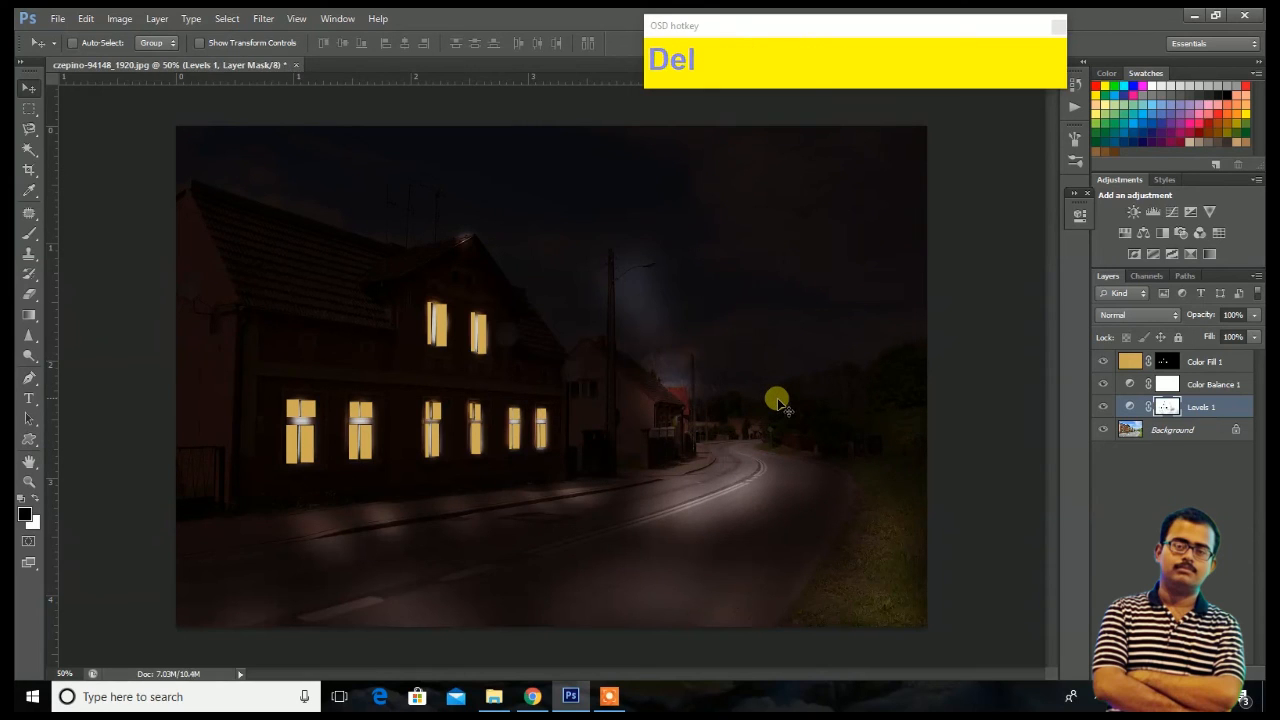
Add a new layer above Levels 1 and paint white strokes across the house and street with the grass brush enlarged to 1700 px
{"action": "left_click", "coordinate": [1216, 674]}
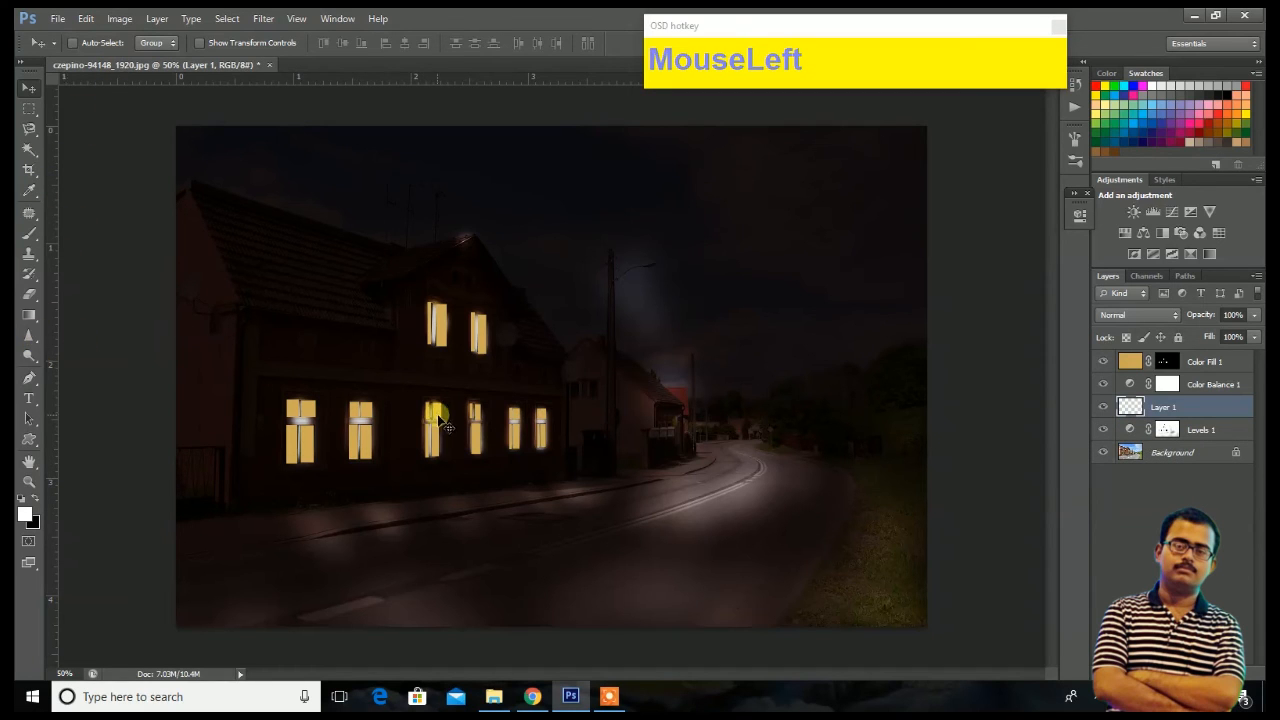
{"action": "key", "text": "b"}
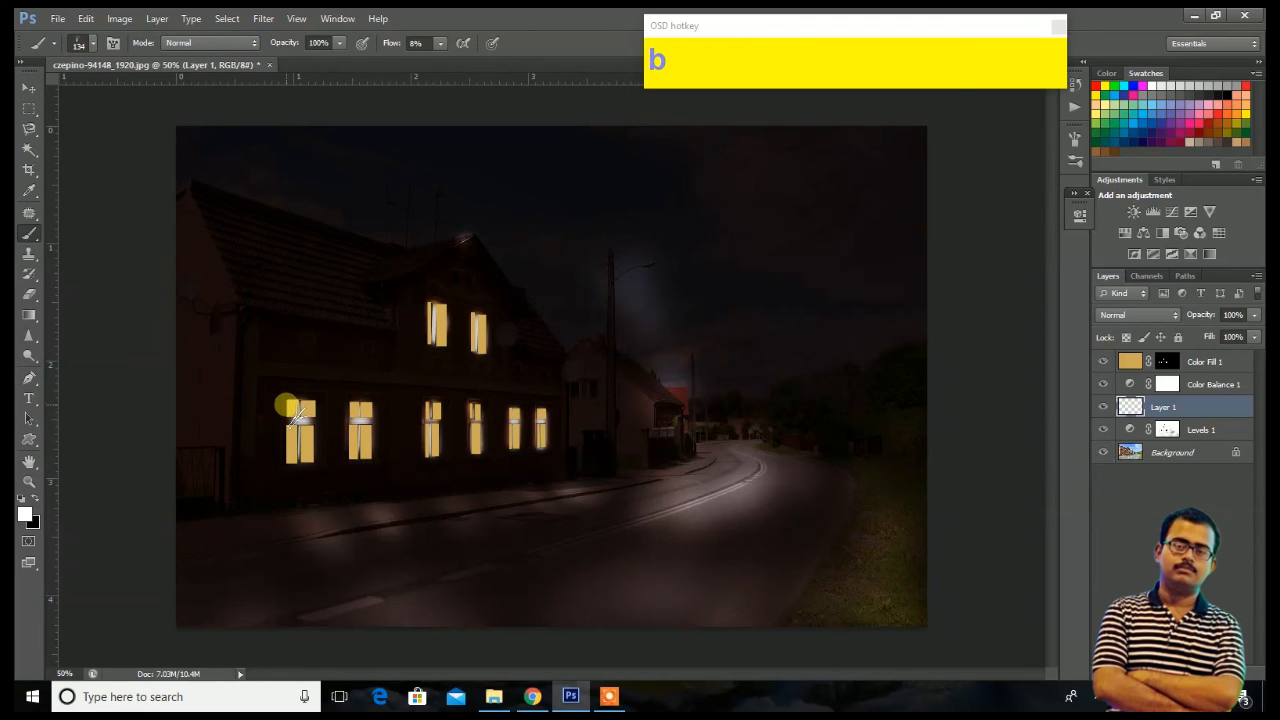
{"action": "key", "text": "bracketright"}
{"action": "key", "text": "bracketright"}
{"action": "key", "text": "bracketright"}
{"action": "key", "text": "bracketright"}
{"action": "key", "text": "bracketright"}
{"action": "key", "text": "bracketright"}
{"action": "key", "text": "bracketright"}
{"action": "key", "text": "bracketright"}
{"action": "key", "text": "bracketright"}
{"action": "key", "text": "bracketright"}
{"action": "key", "text": "bracketright"}
{"action": "key", "text": "bracketright"}
{"action": "key", "text": "bracketright"}
{"action": "key", "text": "bracketright"}
{"action": "key", "text": "bracketright"}
{"action": "key", "text": "bracketright"}
{"action": "key", "text": "bracketright"}
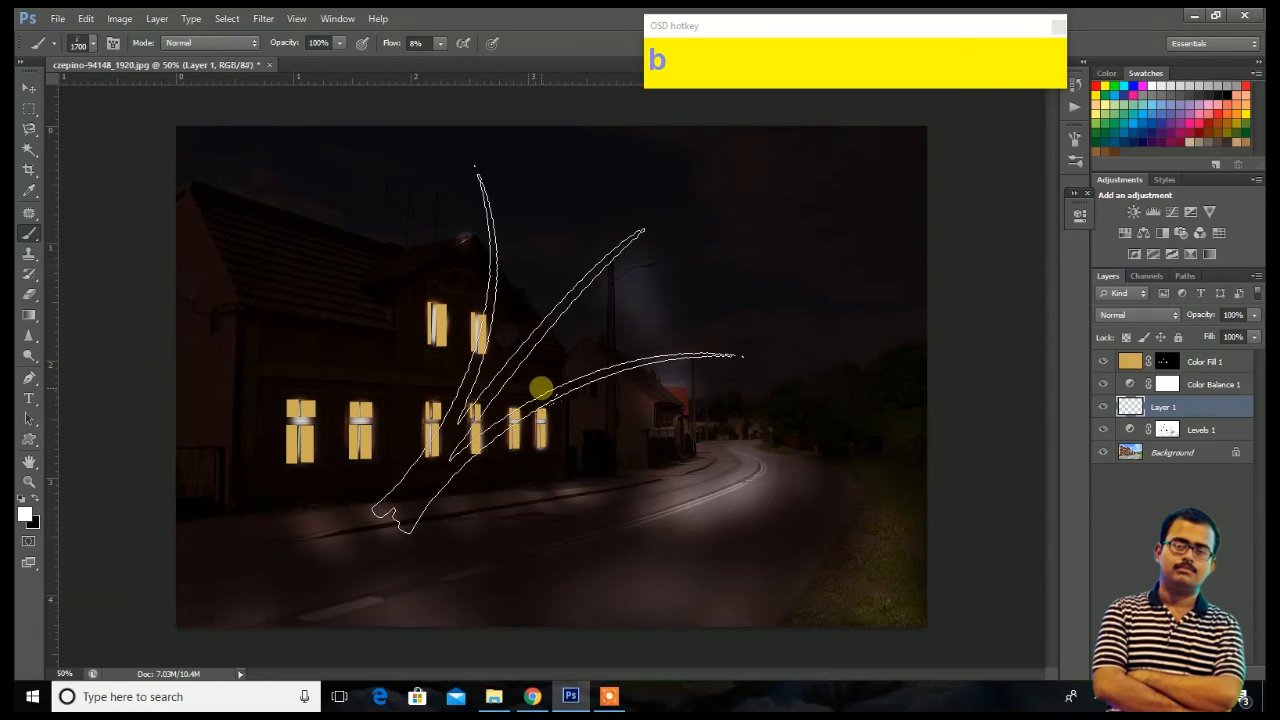
{"action": "left_click", "coordinate": [551, 384]}
{"action": "left_click_drag", "start_coordinate": [551, 384], "coordinate": [743, 411]}
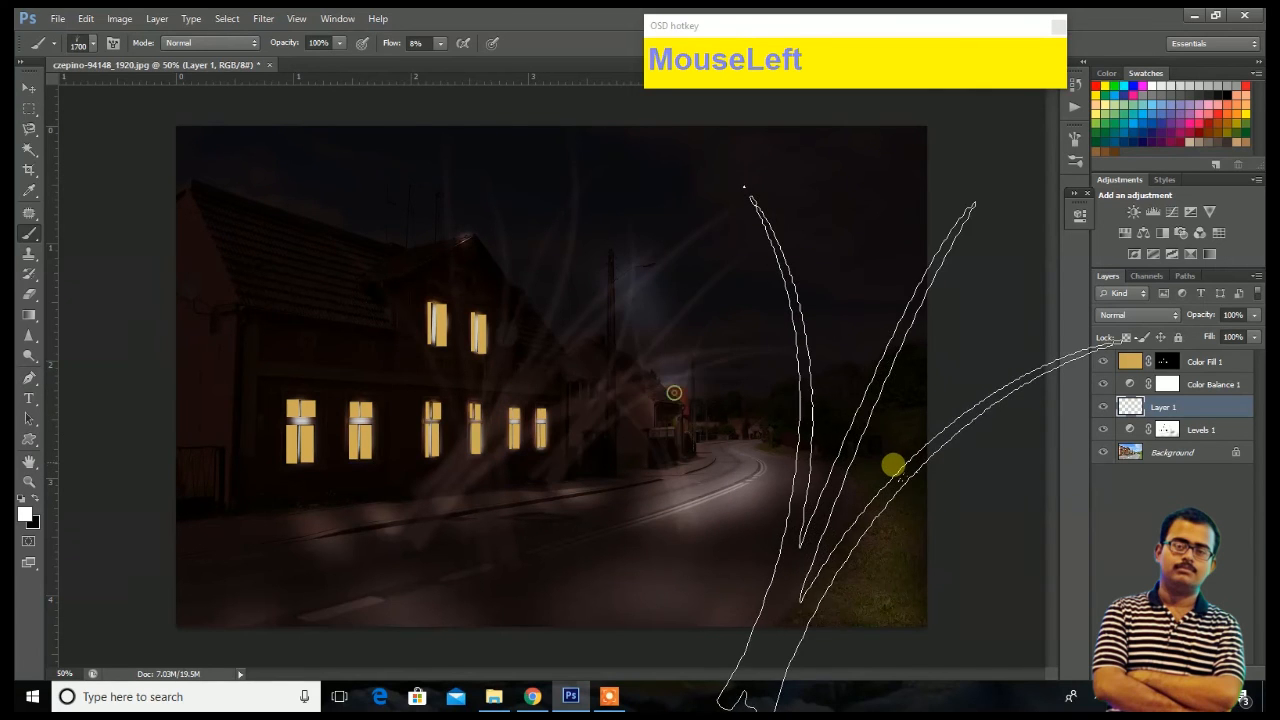
Discard the layer with the 1700 px grass-brush strokes
{"action": "left_click", "coordinate": [29, 88]}
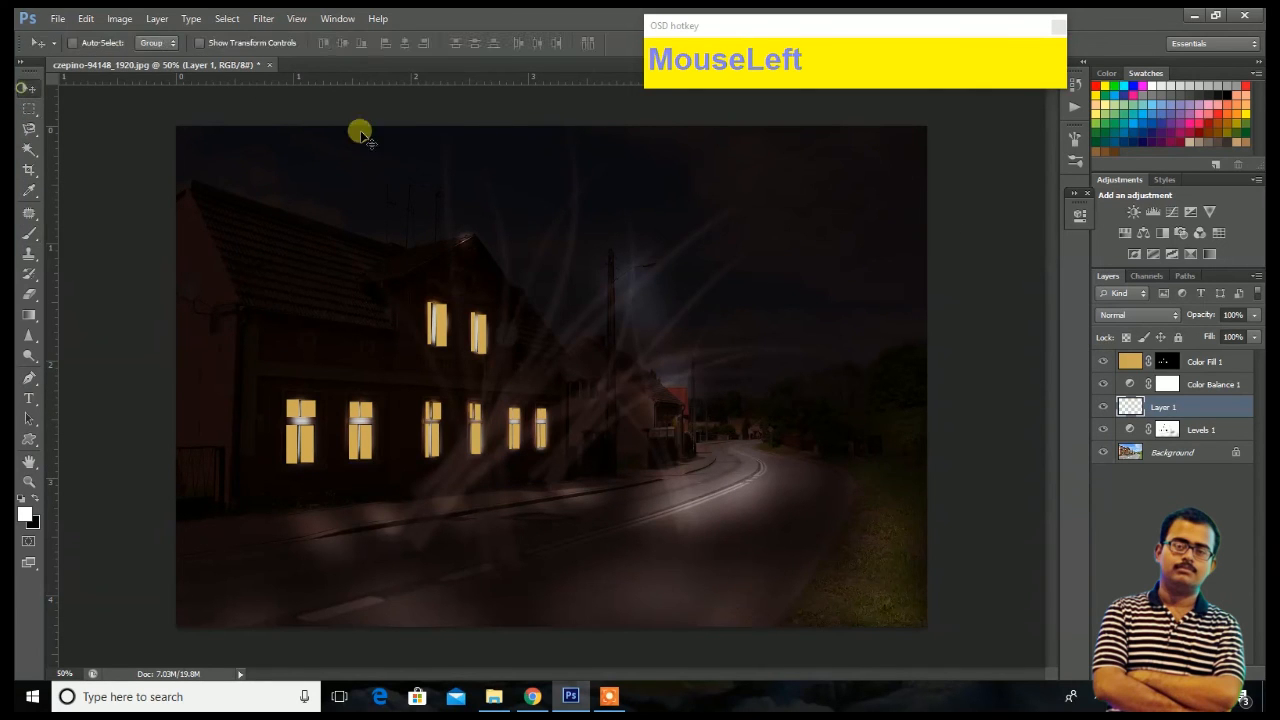
{"action": "left_click_drag", "start_coordinate": [1237, 388], "coordinate": [1248, 677]}
{"action": "key", "text": "F7"}
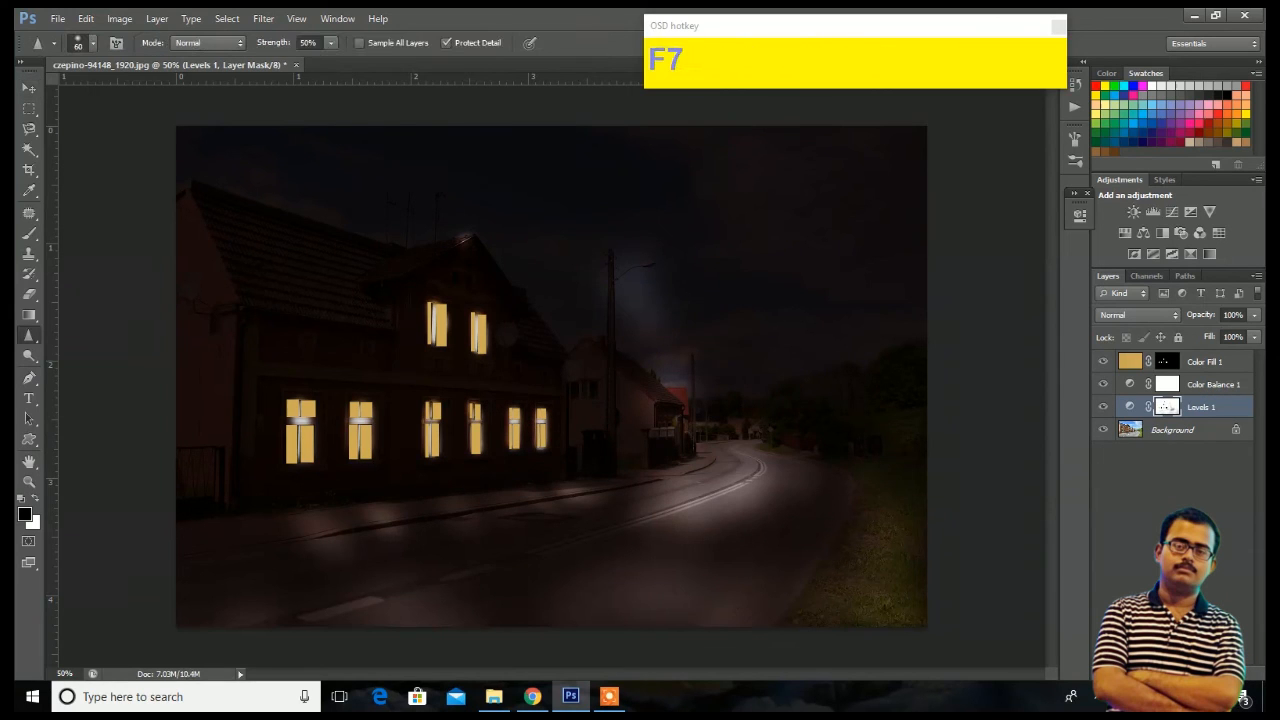
Add a new layer above Levels 1 and try a 500 px Sharpen tool stroke from the street lamp to the road
{"action": "left_click", "coordinate": [1230, 677]}
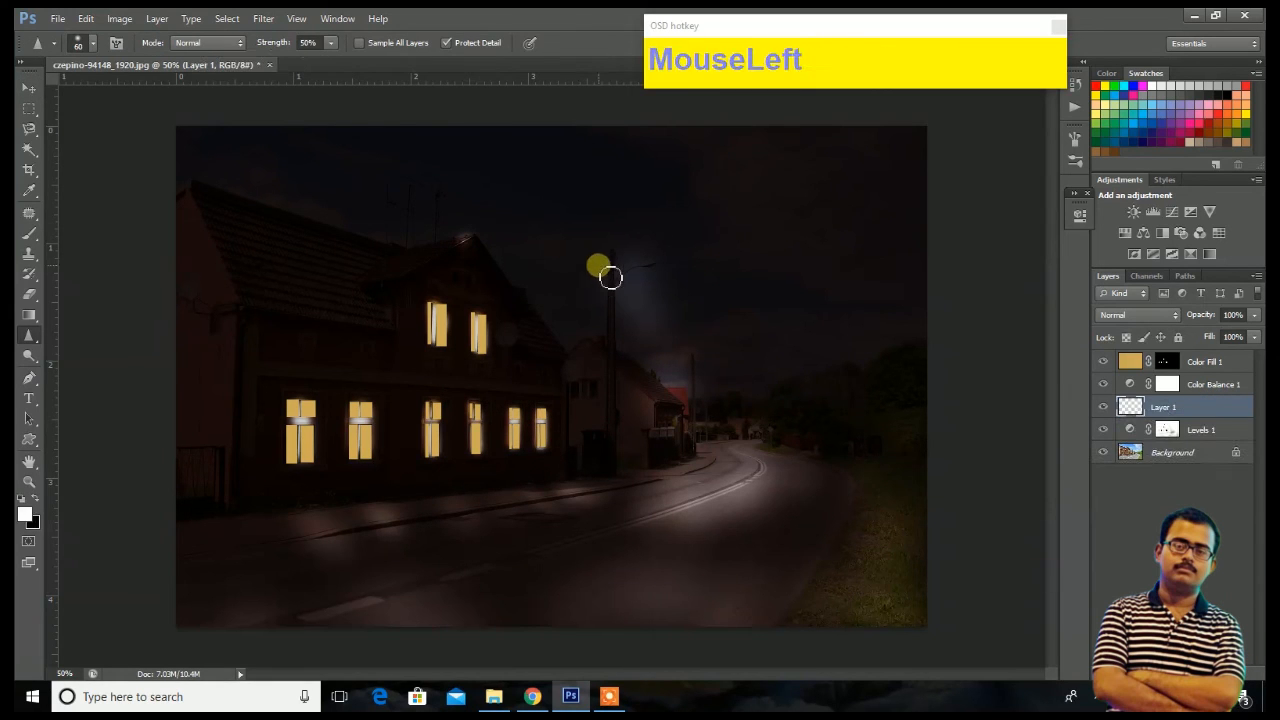
{"action": "key", "text": "bracketright"}
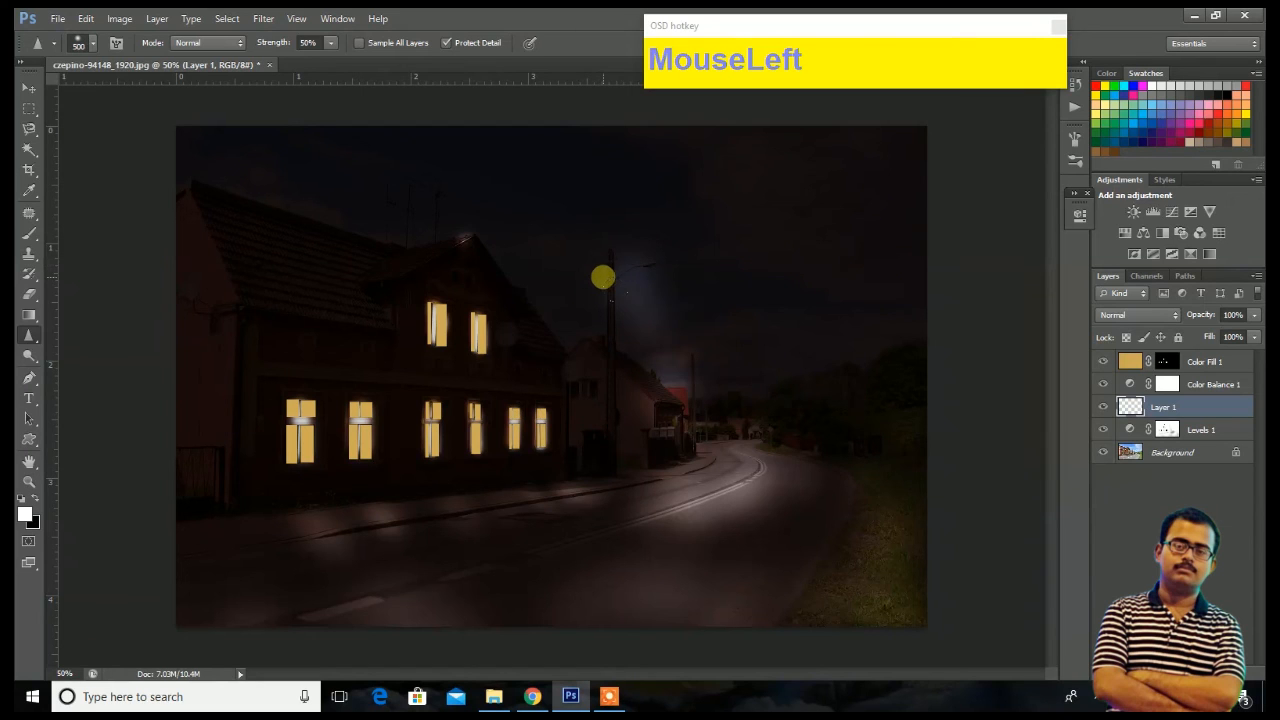
{"action": "left_click_drag", "start_coordinate": [631, 269], "coordinate": [777, 500]}
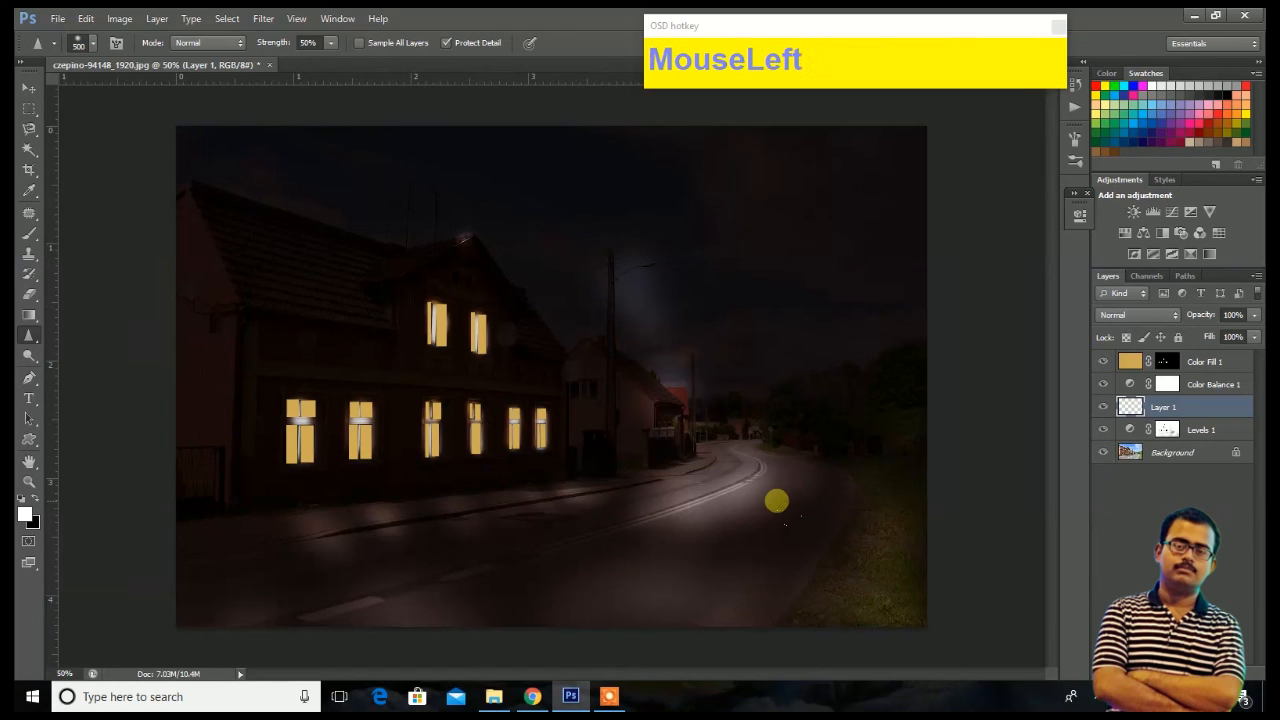
{"action": "right_click", "coordinate": [33, 338]}
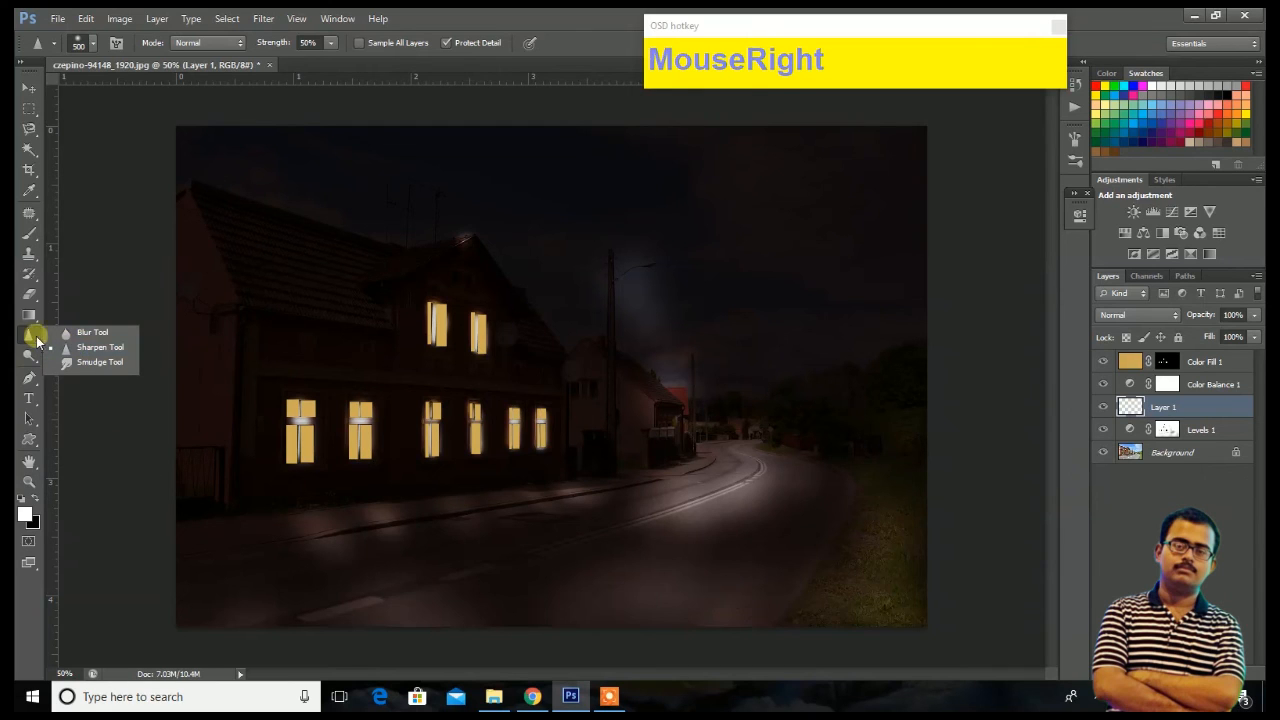
{"action": "left_click", "coordinate": [33, 339]}
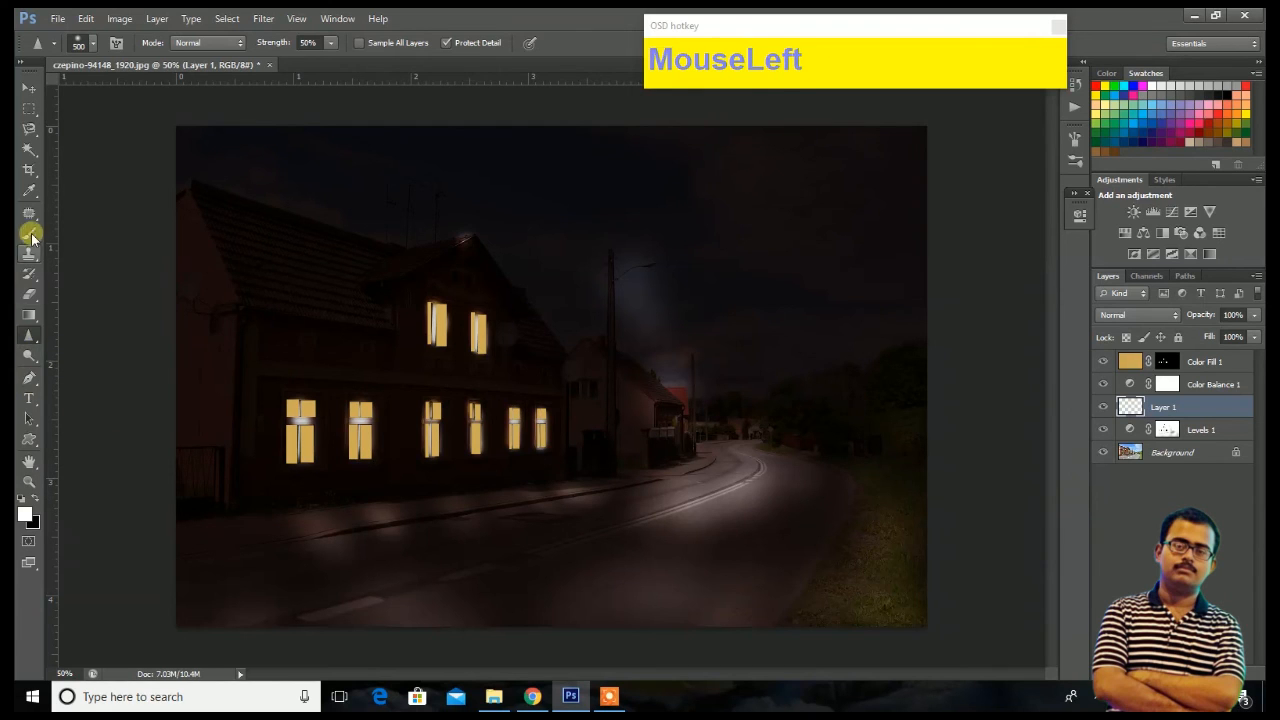
{"action": "left_click", "coordinate": [28, 89]}
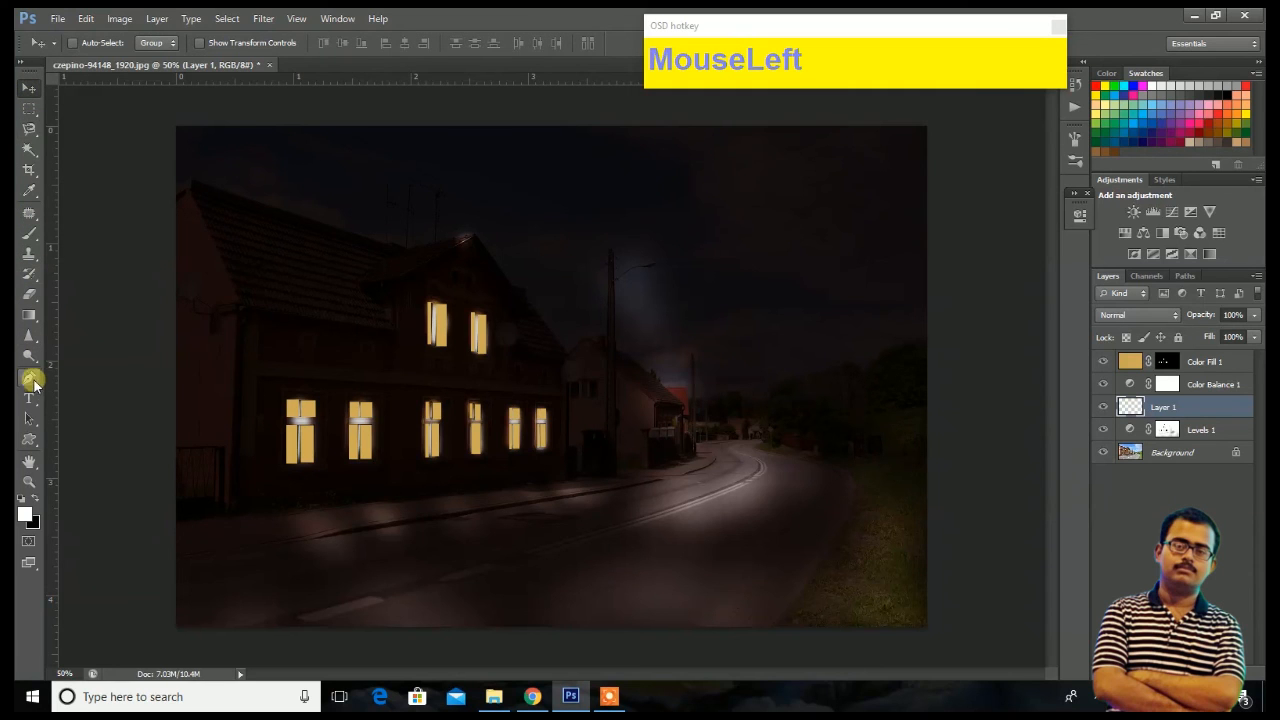
{"action": "right_click", "coordinate": [38, 436]}
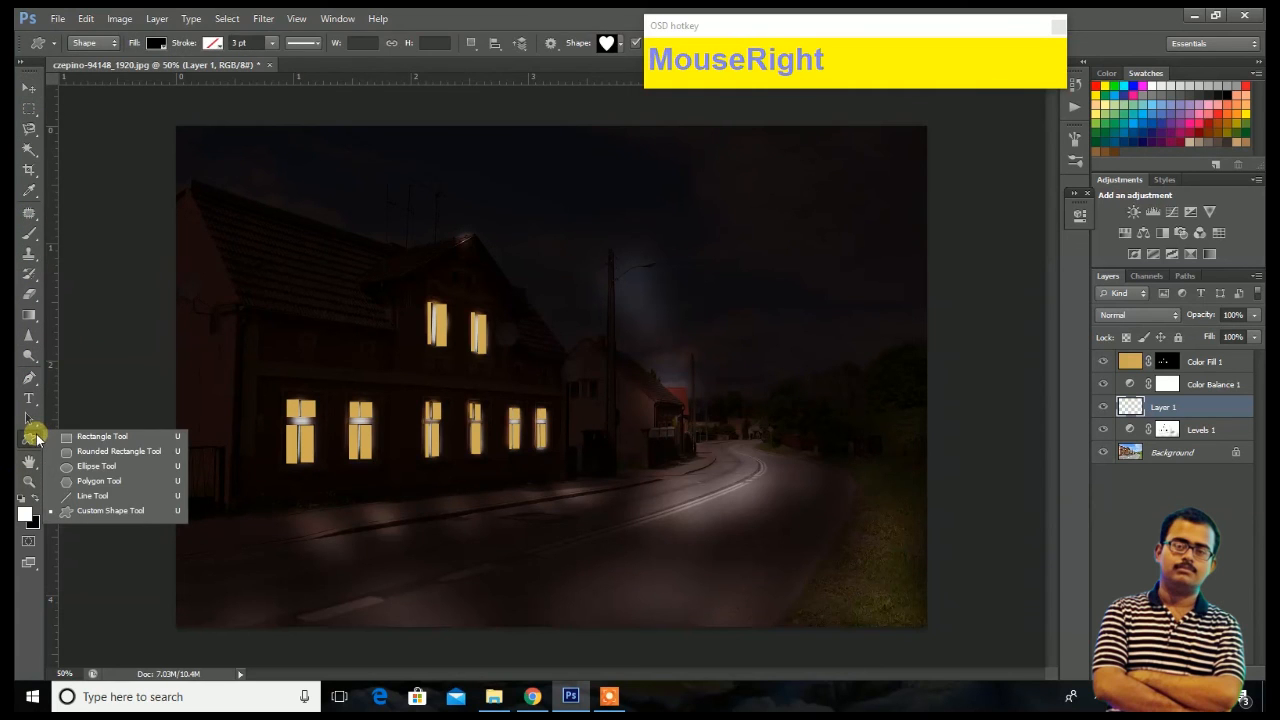
{"action": "left_click", "coordinate": [97, 511]}
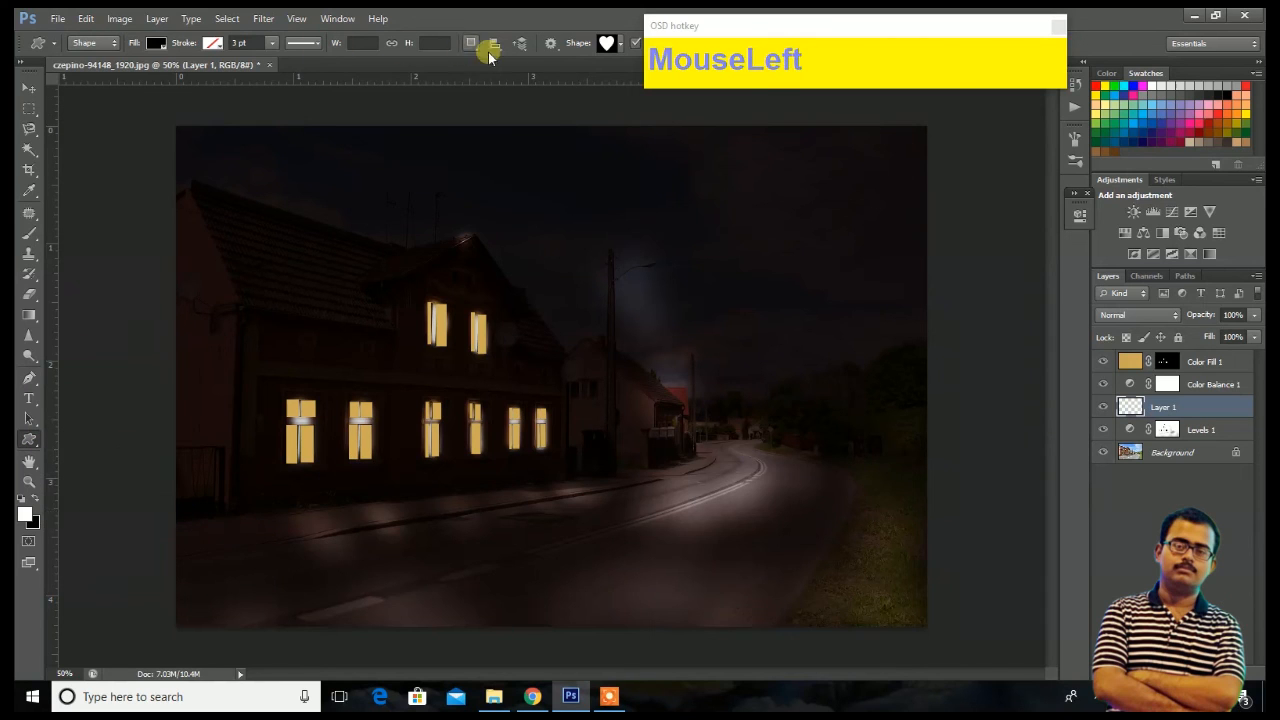
{"action": "left_click_drag", "start_coordinate": [729, 20], "coordinate": [799, 20]}
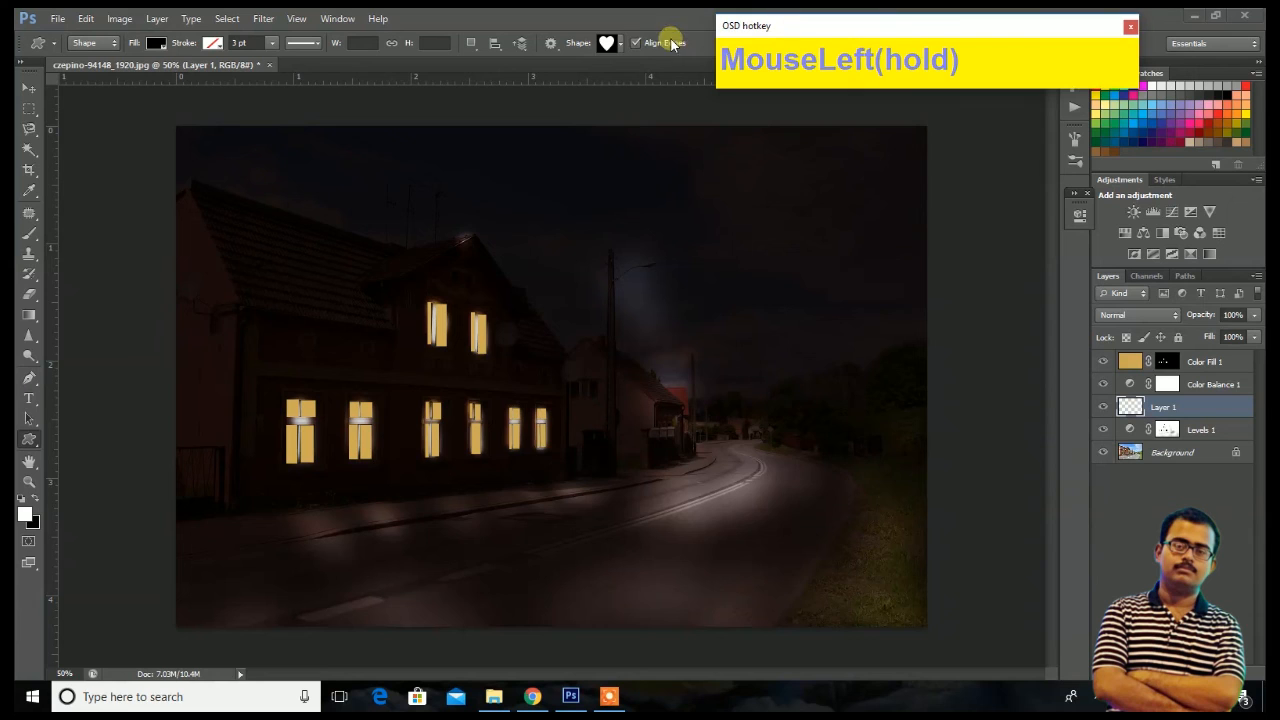
{"action": "left_click", "coordinate": [619, 44]}
{"action": "left_click_drag", "start_coordinate": [678, 77], "coordinate": [683, 132]}
{"action": "left_click_drag", "start_coordinate": [684, 140], "coordinate": [612, 38]}
{"action": "left_click", "coordinate": [618, 42]}
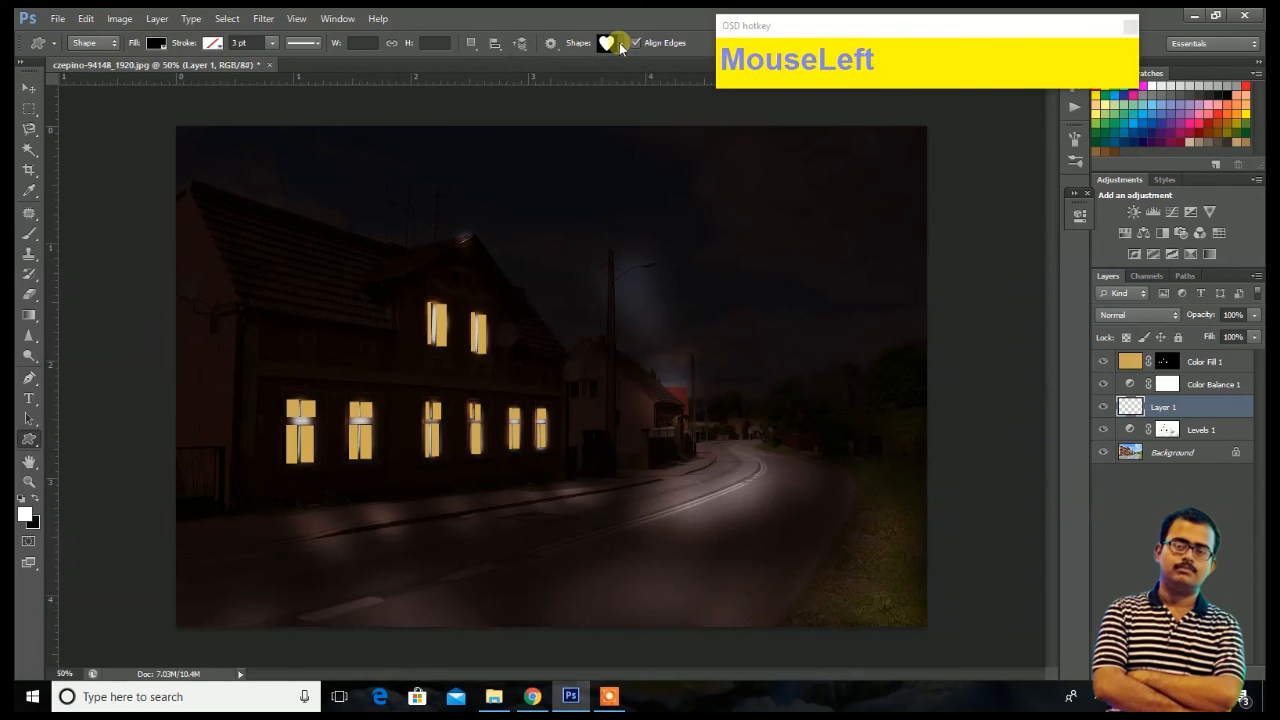
{"action": "left_click", "coordinate": [29, 88]}
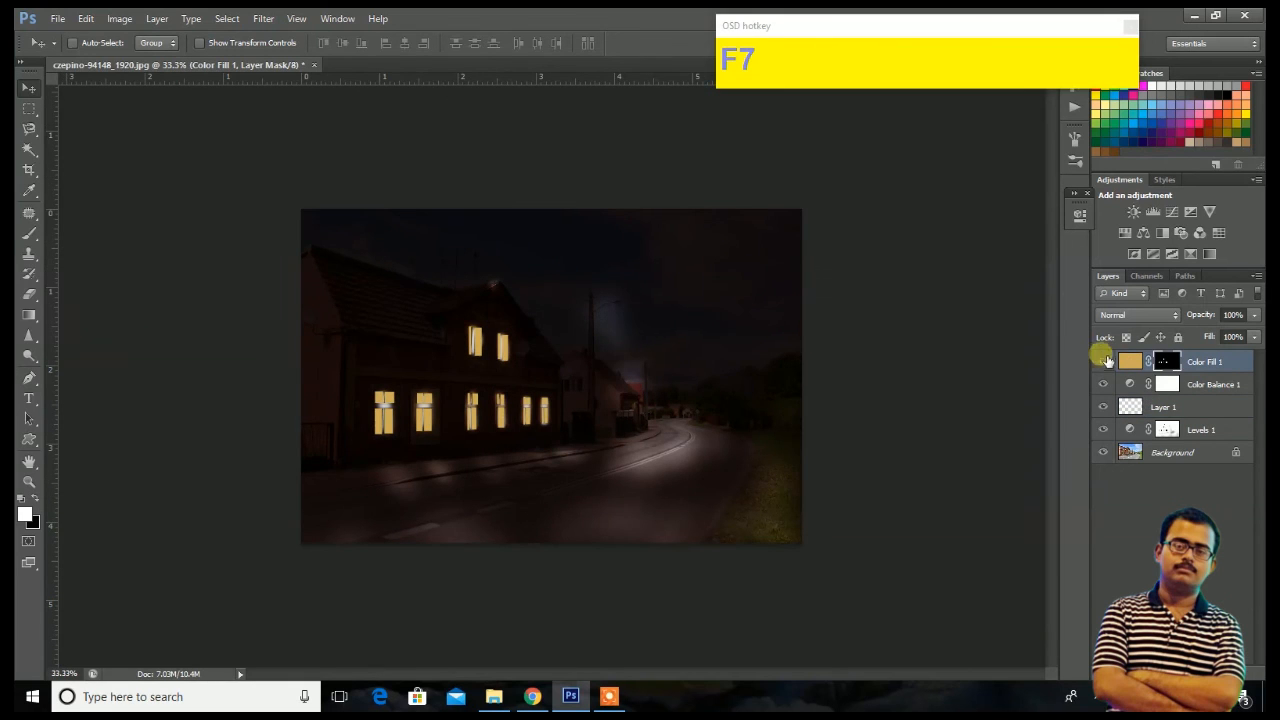
Compare the night effect with the original photo by hiding all layers above the Background and showing them again
{"action": "left_click", "coordinate": [1104, 361]}
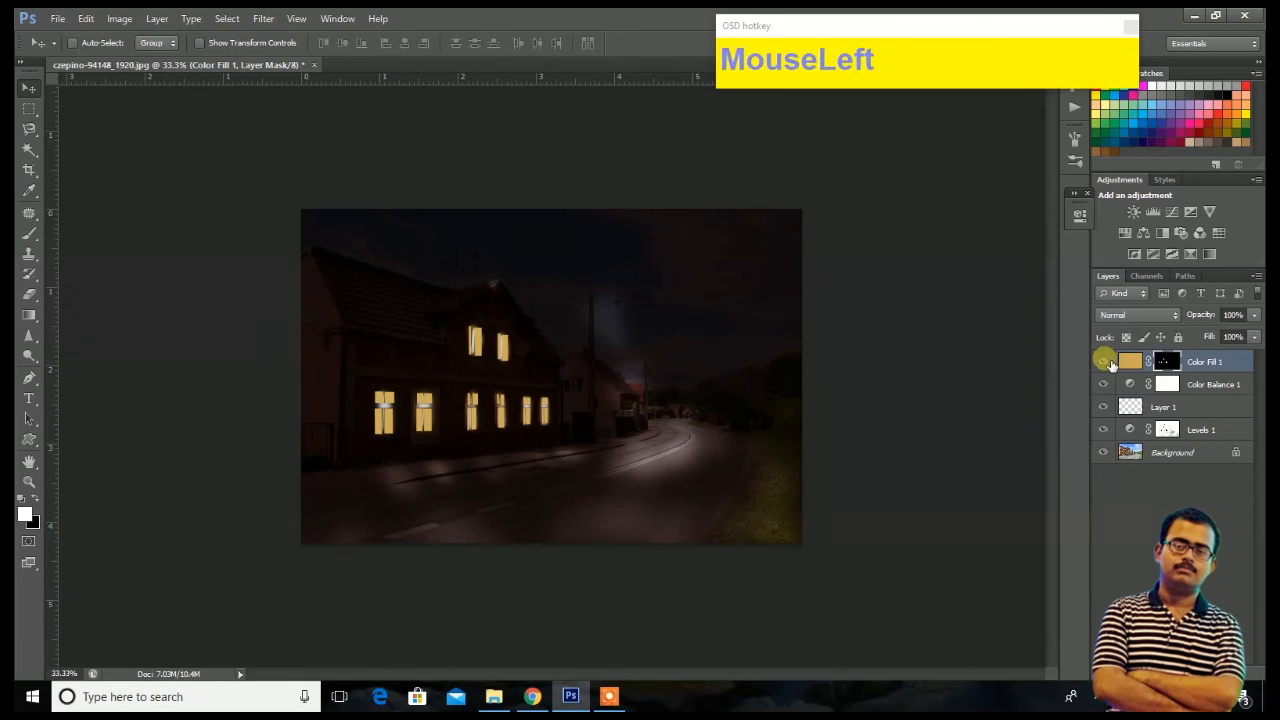
{"action": "left_click", "coordinate": [1105, 388]}
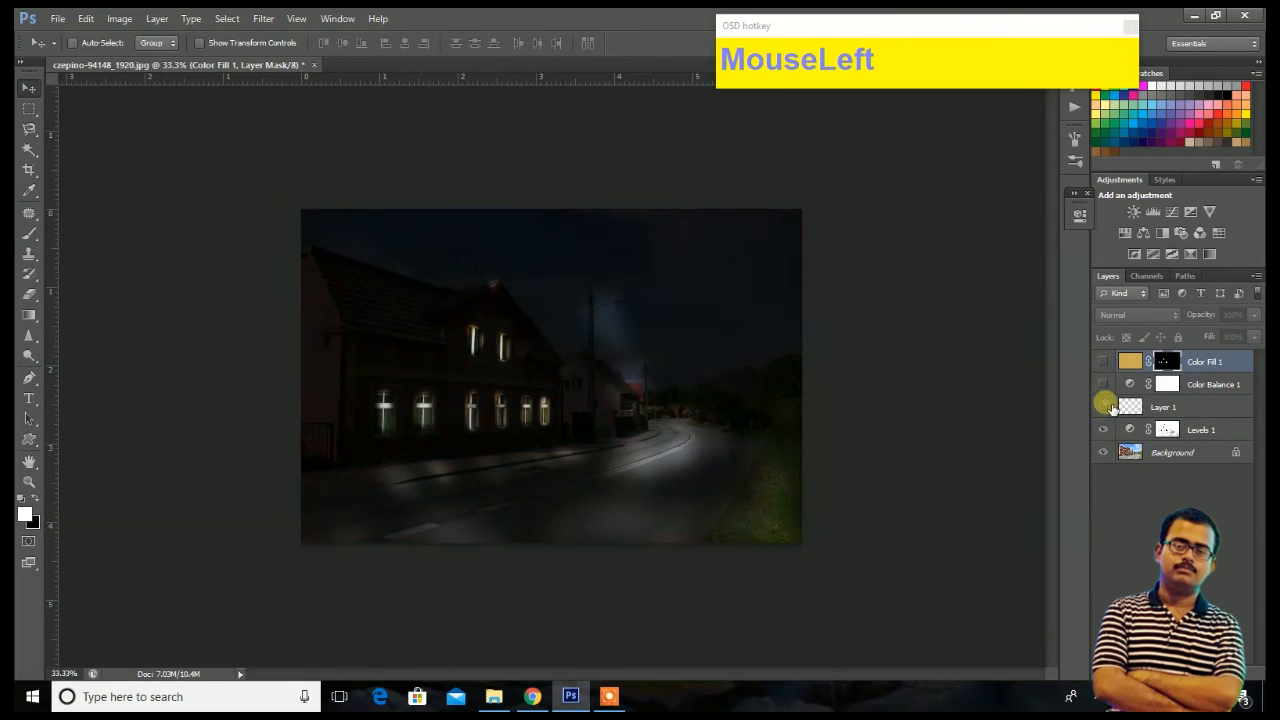
{"action": "left_click", "coordinate": [1104, 407]}
{"action": "left_click", "coordinate": [1102, 429]}
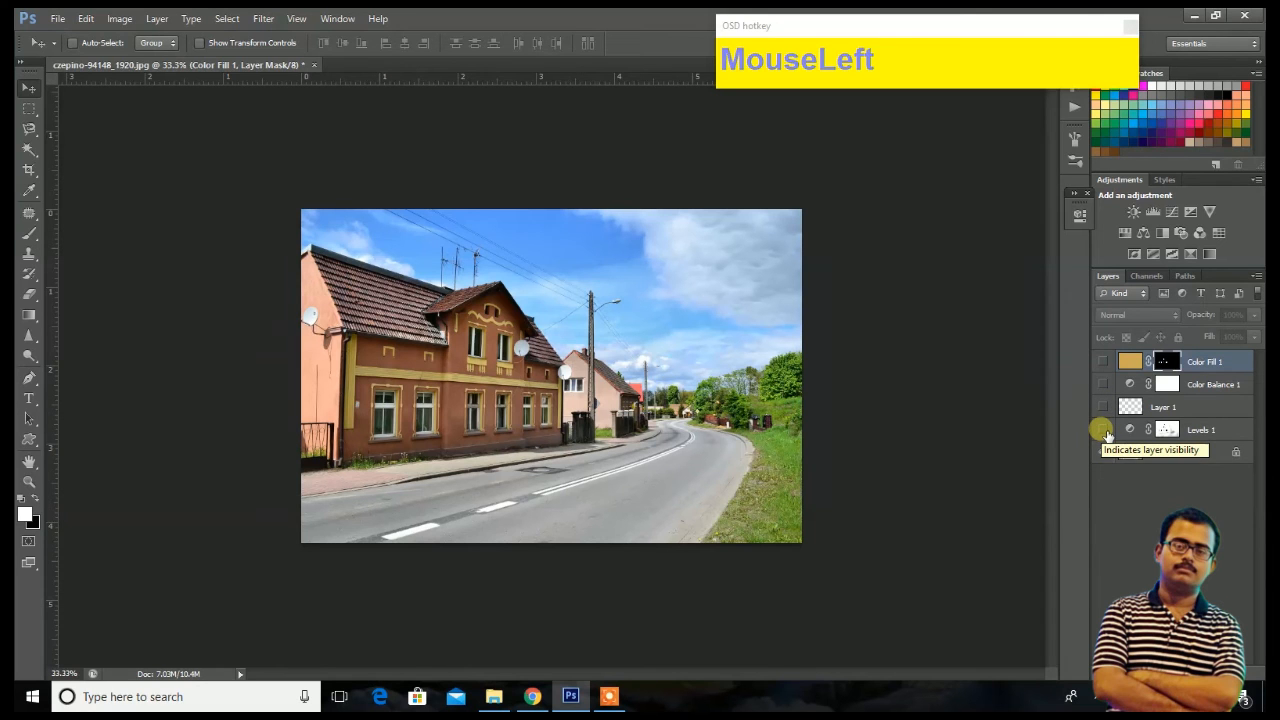
{"action": "left_click", "coordinate": [1102, 362]}
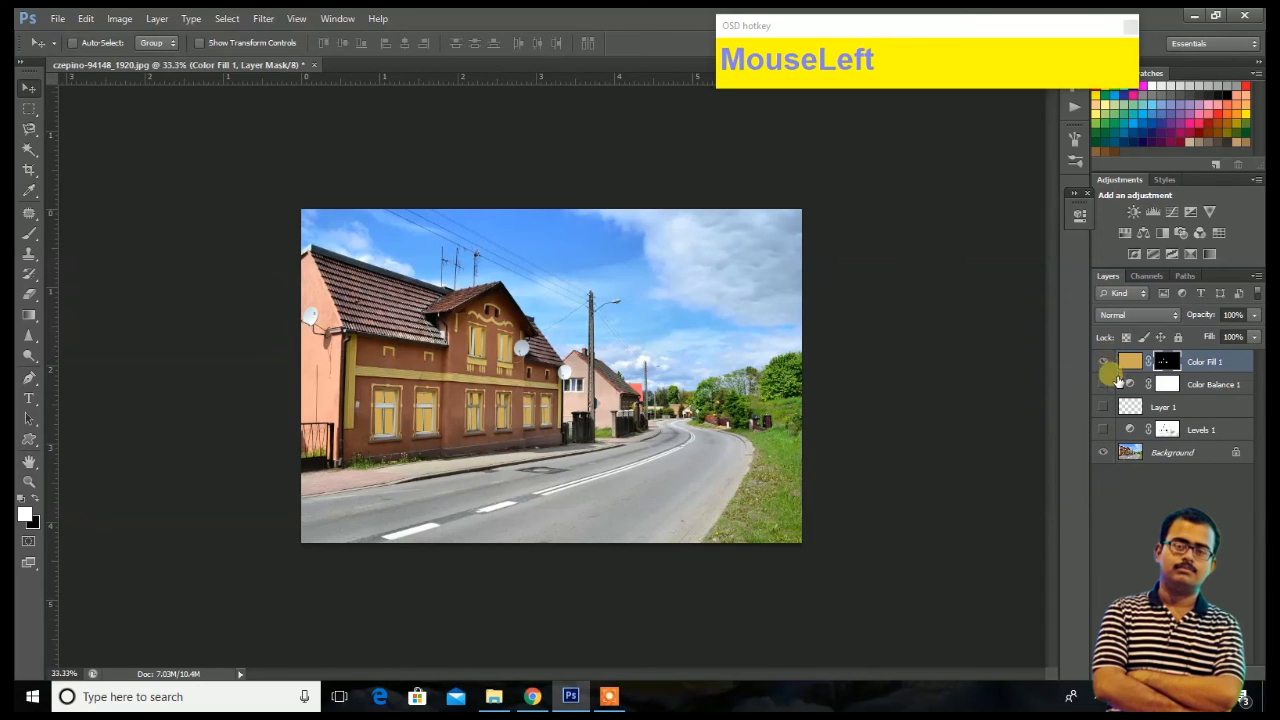
{"action": "left_click", "coordinate": [1106, 430]}
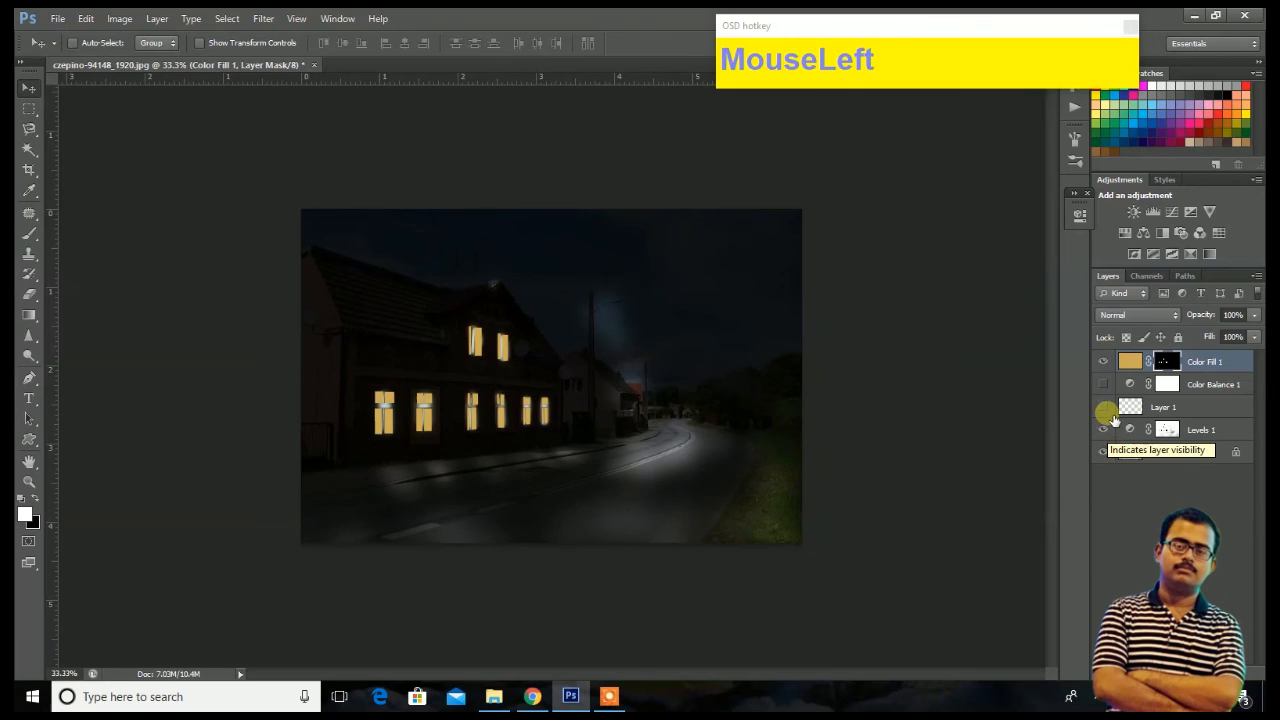
{"action": "left_click", "coordinate": [1103, 407]}
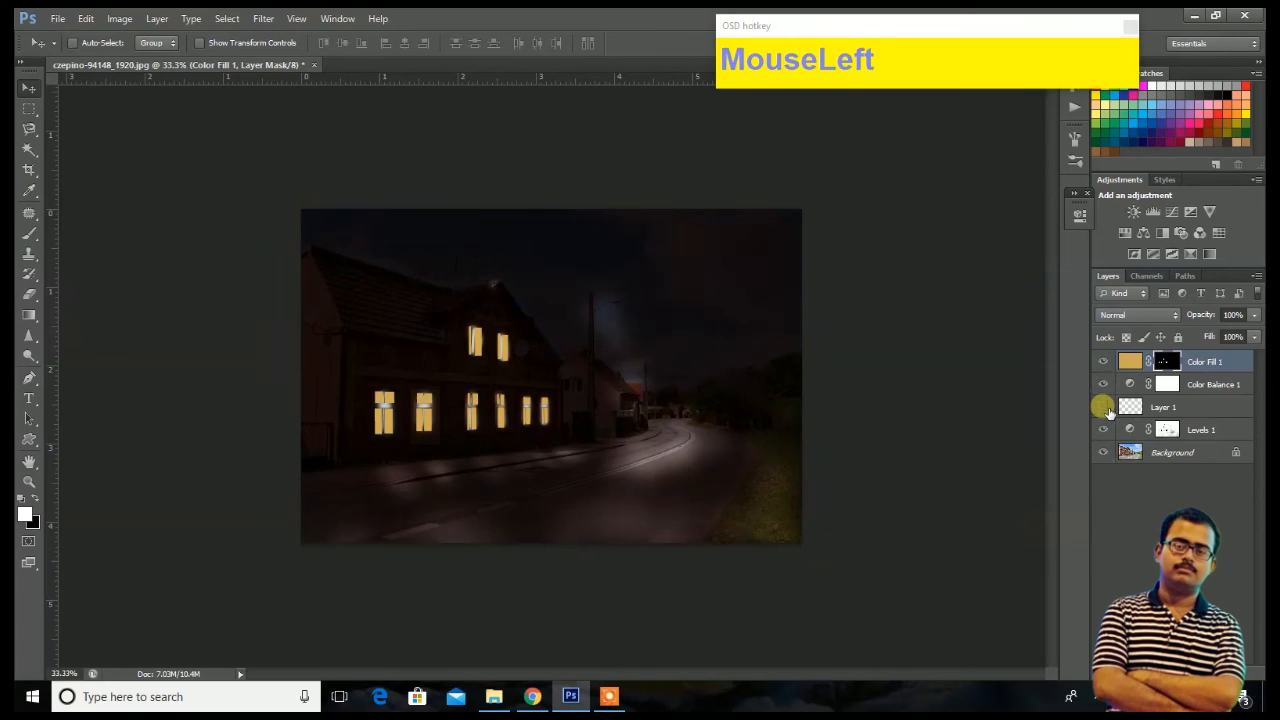